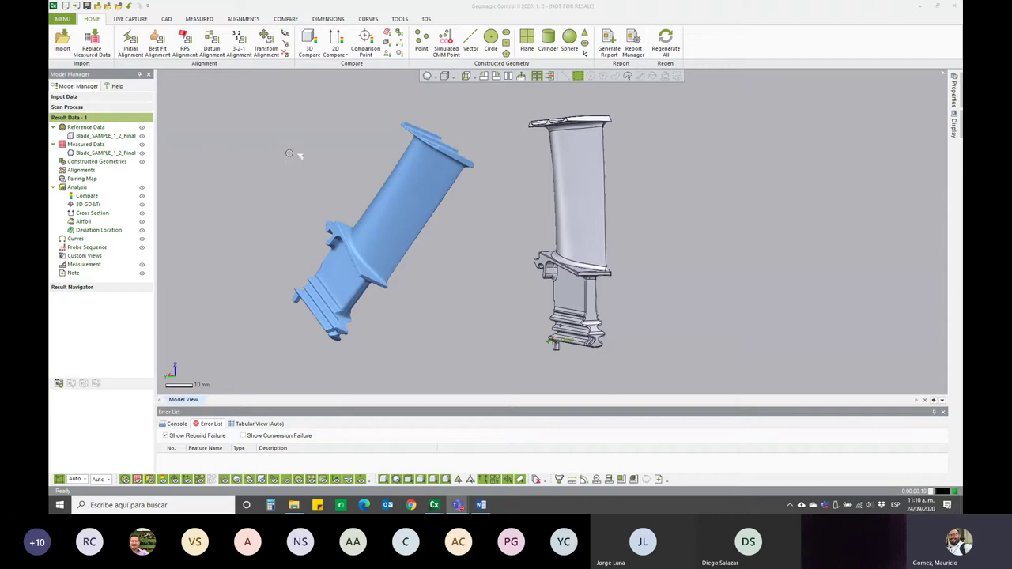
- Apply an Initial Alignment with the Quick method to place the blade scan onto the CAD blade
{"action": "middle_click_drag", "start_coordinate": [305, 143], "coordinate": [341, 144]}
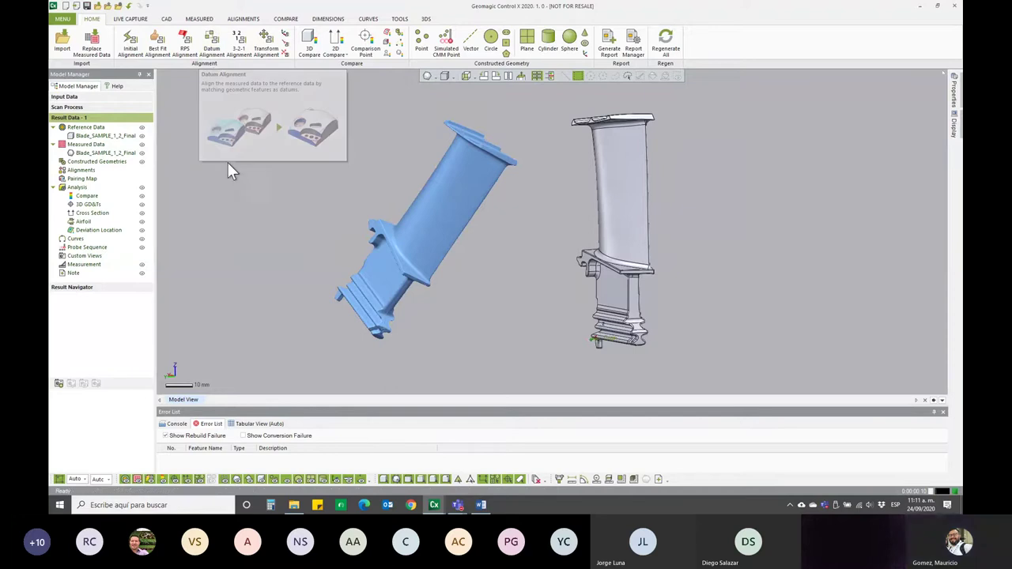
{"action": "right_click_drag", "start_coordinate": [520, 224], "coordinate": [499, 226]}
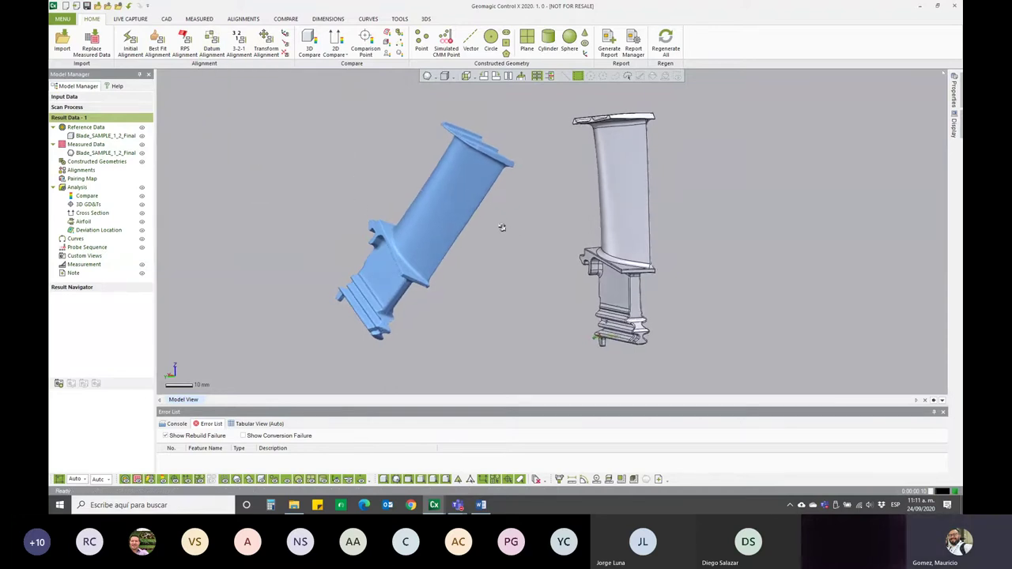
{"action": "left_click", "coordinate": [132, 47]}
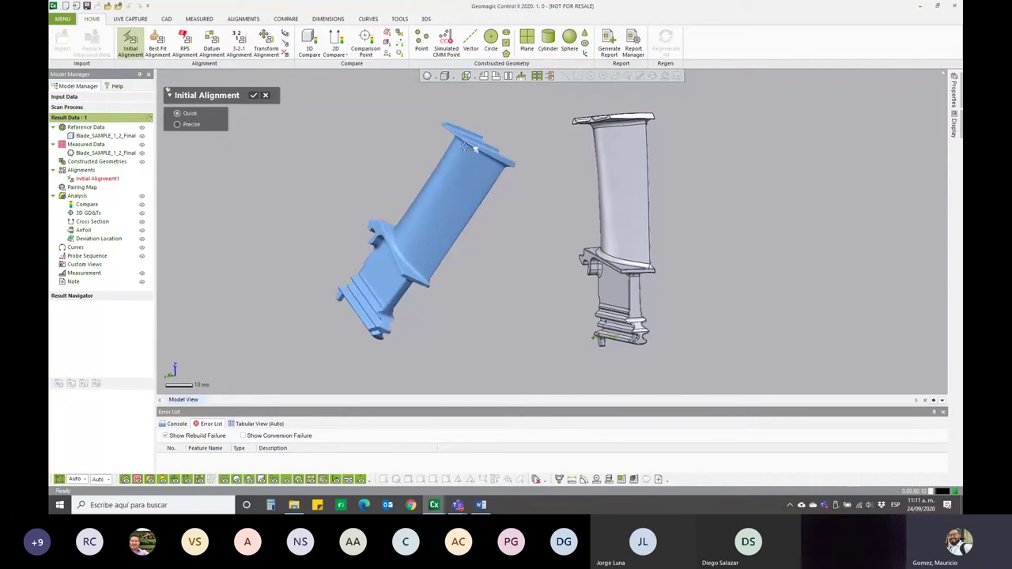
{"action": "mouse_move", "coordinate": [522, 233]}
{"action": "right_mouse_down"}
{"action": "mouse_move", "coordinate": [333, 278]}
{"action": "mouse_move", "coordinate": [574, 216]}
{"action": "mouse_move", "coordinate": [456, 293]}
{"action": "mouse_move", "coordinate": [621, 197]}
{"action": "mouse_move", "coordinate": [609, 194]}
{"action": "right_mouse_up"}
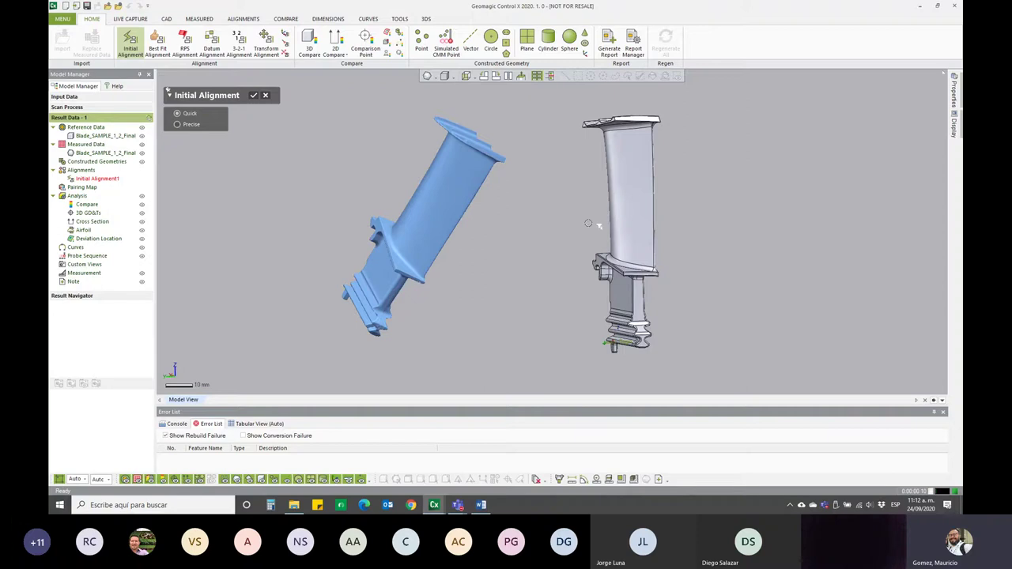
{"action": "right_click_drag", "start_coordinate": [598, 226], "coordinate": [624, 234]}
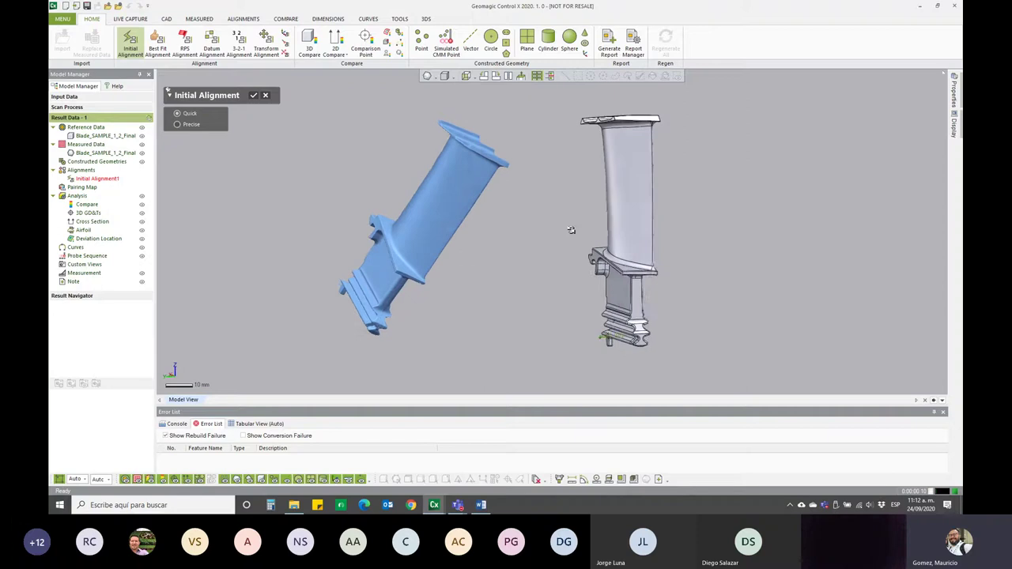
{"action": "left_click", "coordinate": [253, 95]}
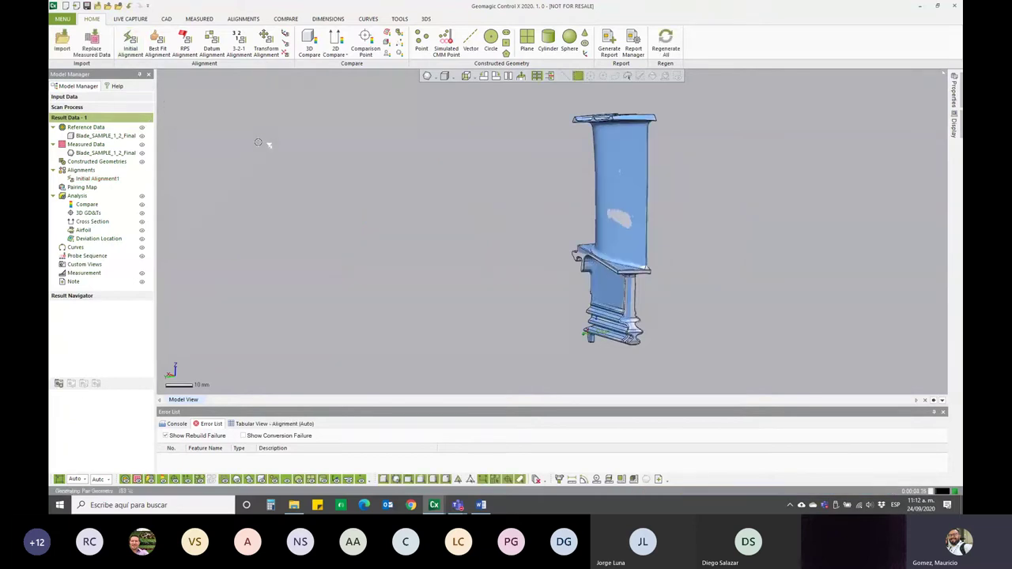
- Orbit the aligned blades to inspect the scan-on-CAD overlay from several tilted sides
{"action": "mouse_move", "coordinate": [617, 231]}
{"action": "right_mouse_down"}
{"action": "mouse_move", "coordinate": [609, 277]}
{"action": "mouse_move", "coordinate": [538, 301]}
{"action": "mouse_move", "coordinate": [316, 266]}
{"action": "right_mouse_up"}
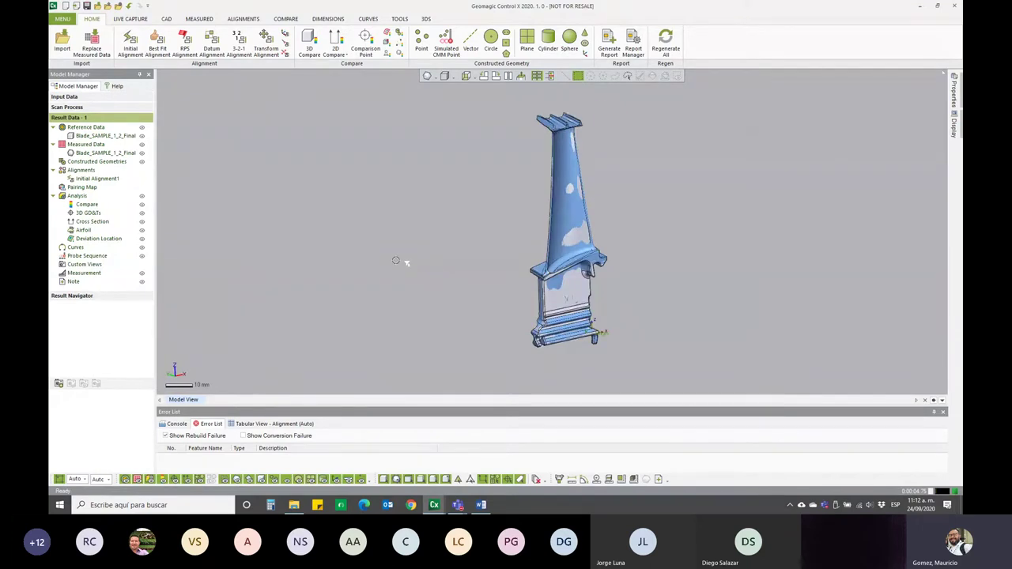
{"action": "mouse_move", "coordinate": [395, 260]}
{"action": "right_mouse_down"}
{"action": "mouse_move", "coordinate": [474, 256]}
{"action": "mouse_move", "coordinate": [375, 273]}
{"action": "mouse_move", "coordinate": [325, 246]}
{"action": "right_mouse_up"}
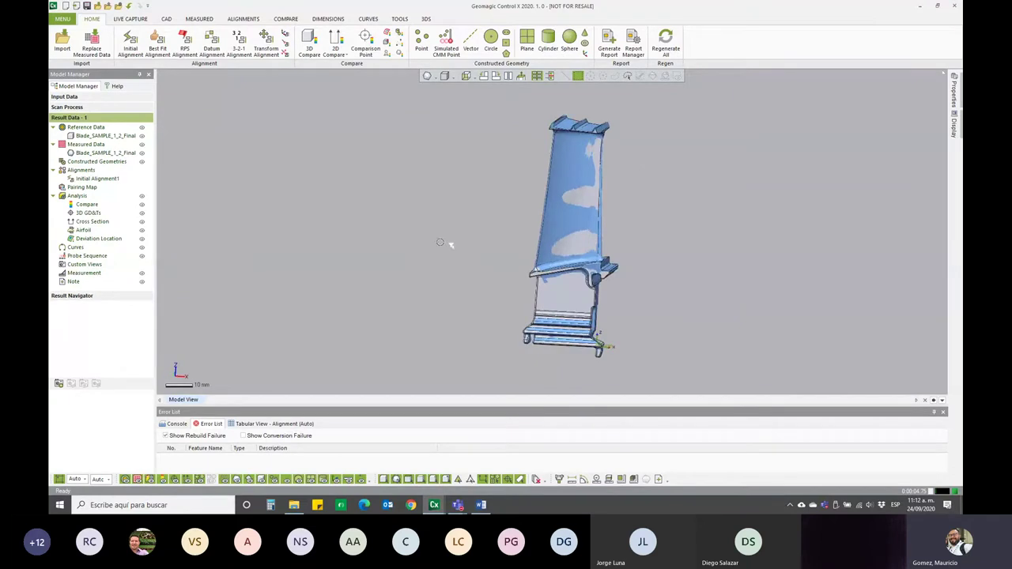
{"action": "mouse_move", "coordinate": [464, 192]}
{"action": "right_mouse_down"}
{"action": "mouse_move", "coordinate": [448, 212]}
{"action": "mouse_move", "coordinate": [477, 217]}
{"action": "mouse_move", "coordinate": [427, 248]}
{"action": "right_mouse_up"}
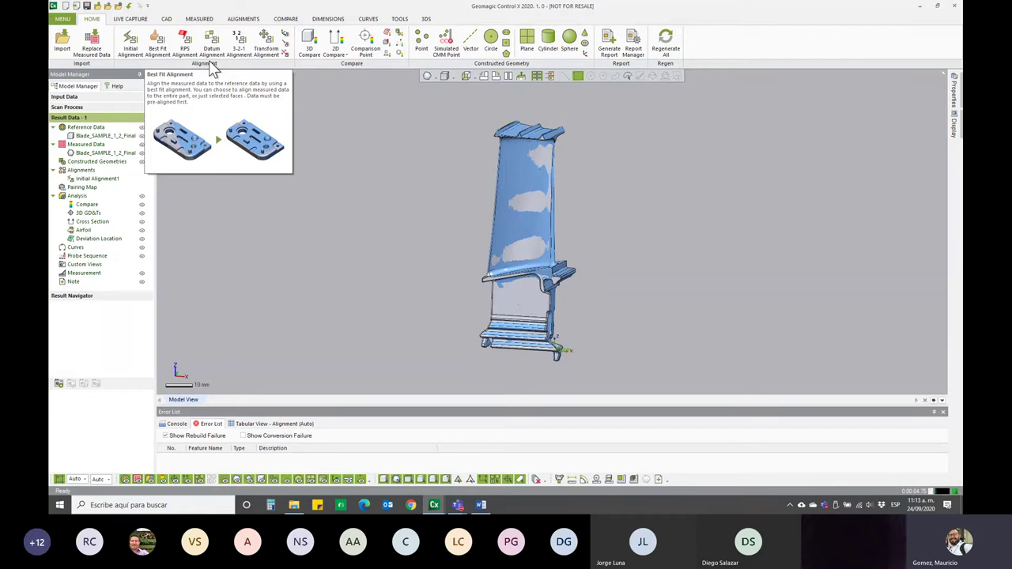
- Undo Initial Alignment1 with Ctrl+Z and view the separated scan and CAD blades from several angles
{"action": "key", "text": "ctrl+z"}
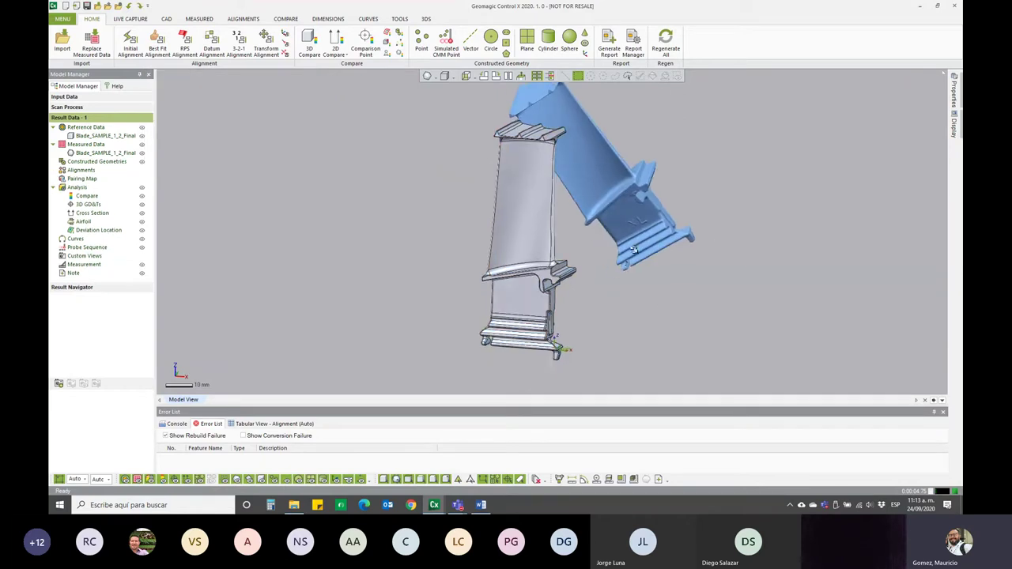
{"action": "right_click_drag", "start_coordinate": [633, 250], "coordinate": [504, 121]}
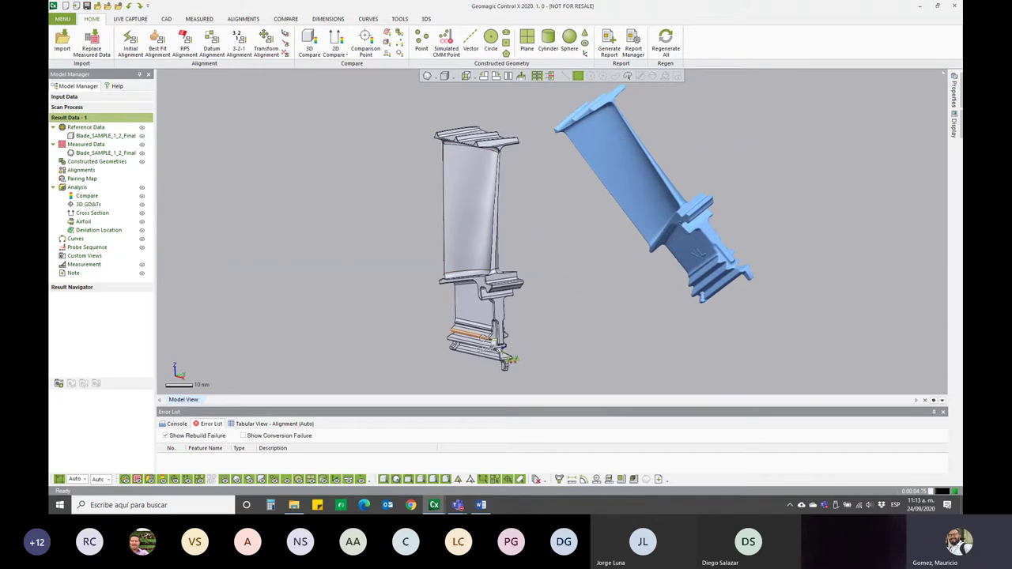
{"action": "mouse_move", "coordinate": [543, 224]}
{"action": "right_mouse_down"}
{"action": "mouse_move", "coordinate": [402, 225]}
{"action": "mouse_move", "coordinate": [418, 229]}
{"action": "right_mouse_up"}
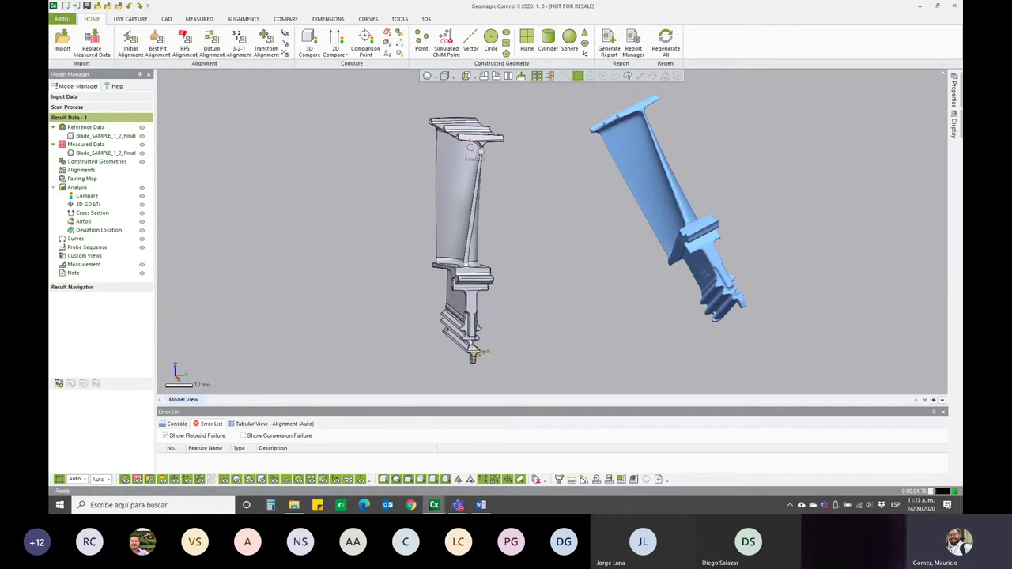
{"action": "mouse_move", "coordinate": [554, 282]}
{"action": "right_mouse_down"}
{"action": "mouse_move", "coordinate": [425, 273]}
{"action": "mouse_move", "coordinate": [446, 261]}
{"action": "right_mouse_up"}
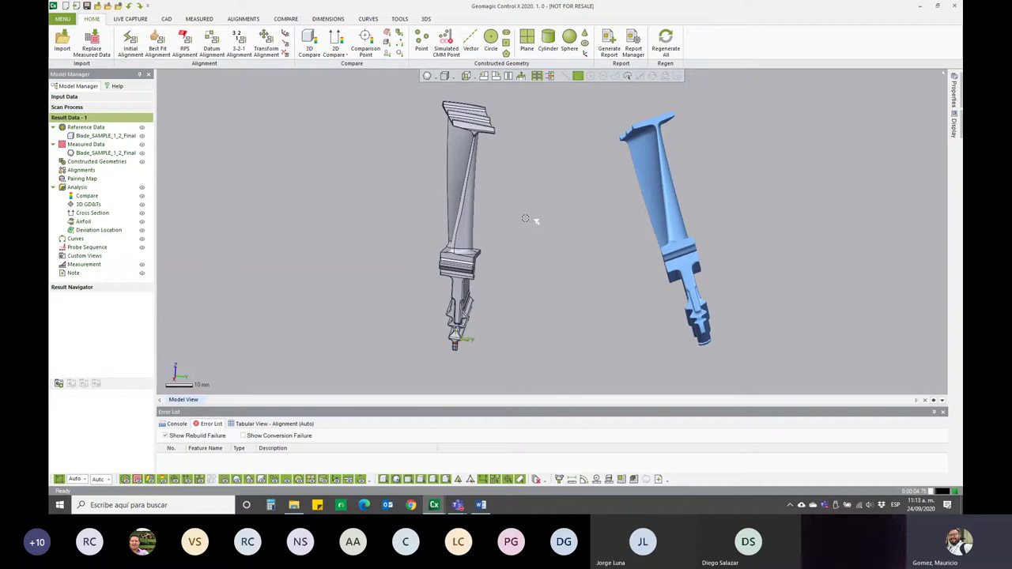
{"action": "mouse_move", "coordinate": [537, 187]}
{"action": "right_mouse_down"}
{"action": "mouse_move", "coordinate": [571, 222]}
{"action": "mouse_move", "coordinate": [592, 221]}
{"action": "right_mouse_up"}
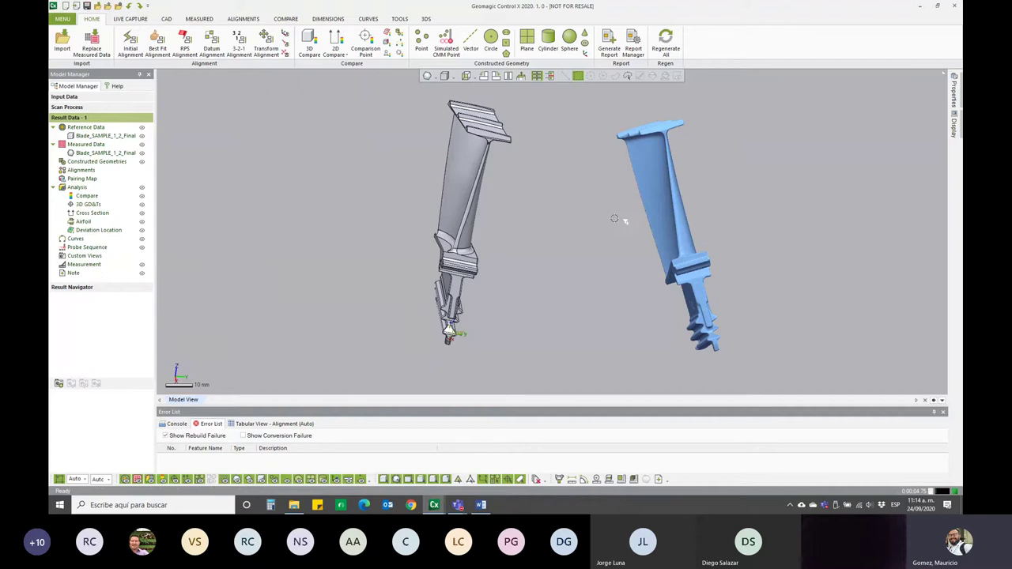
{"action": "mouse_move", "coordinate": [615, 218]}
{"action": "right_mouse_down"}
{"action": "mouse_move", "coordinate": [248, 230]}
{"action": "mouse_move", "coordinate": [500, 238]}
{"action": "right_mouse_up"}
- Rerun the Quick Initial Alignment to put the scanned blade back on the CAD blade
{"action": "left_click", "coordinate": [130, 44]}
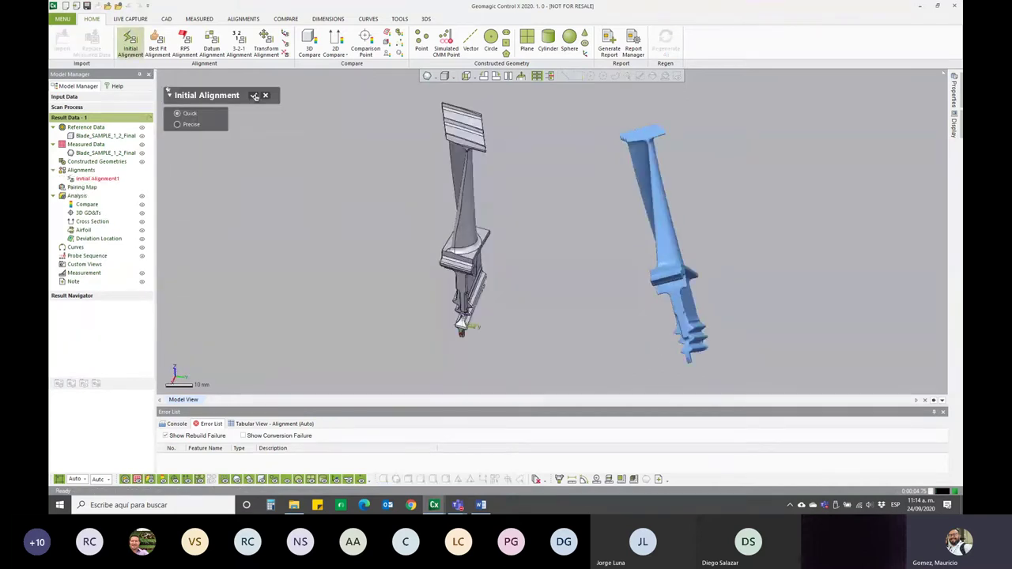
{"action": "left_click", "coordinate": [254, 95]}
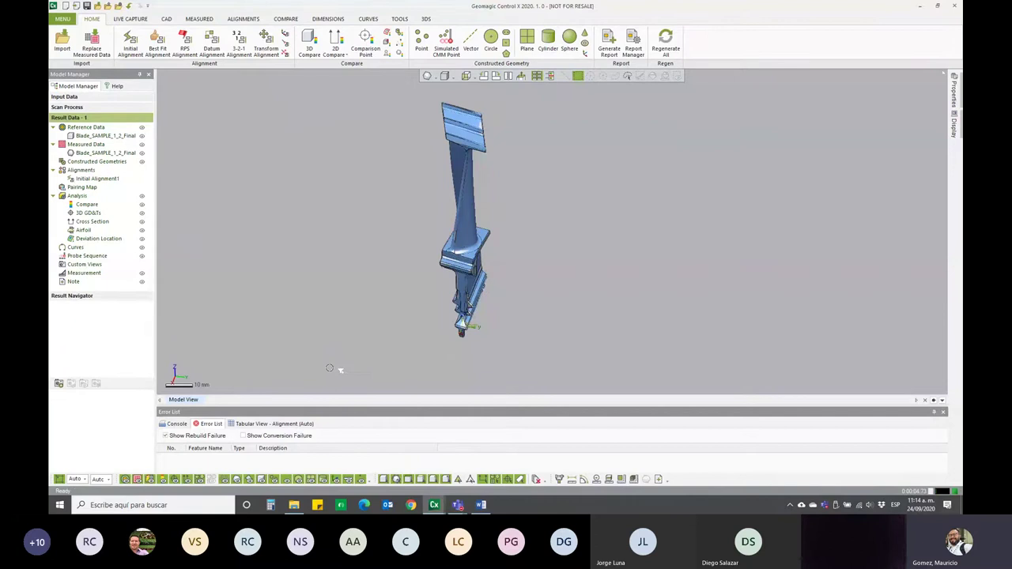
{"action": "mouse_move", "coordinate": [329, 368]}
{"action": "right_mouse_down"}
{"action": "mouse_move", "coordinate": [550, 215]}
{"action": "mouse_move", "coordinate": [402, 158]}
{"action": "mouse_move", "coordinate": [390, 142]}
{"action": "right_mouse_up"}
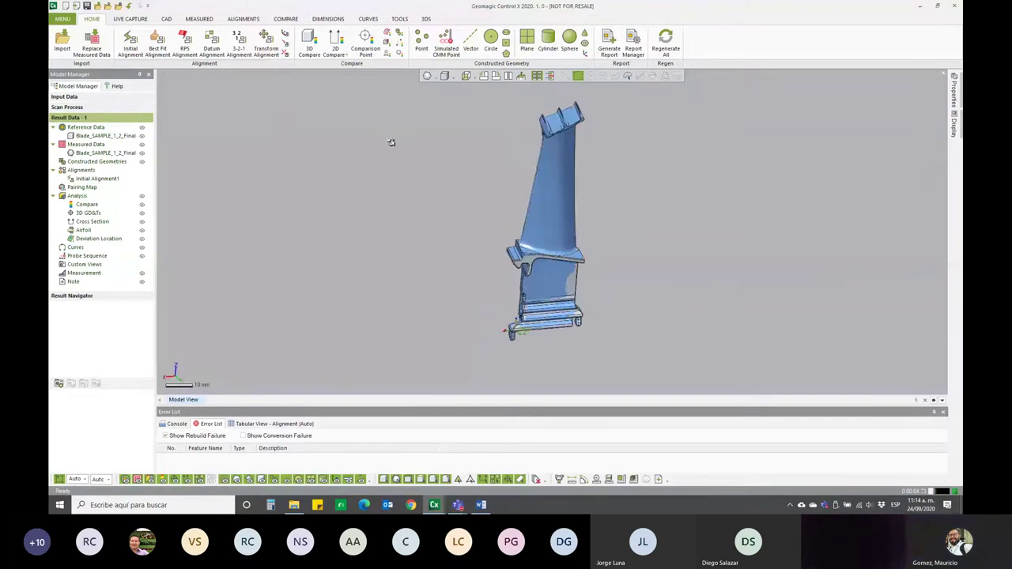
- Start a Best Fit Alignment and set its Sampling Ratio to 100 %
{"action": "left_click", "coordinate": [158, 49]}
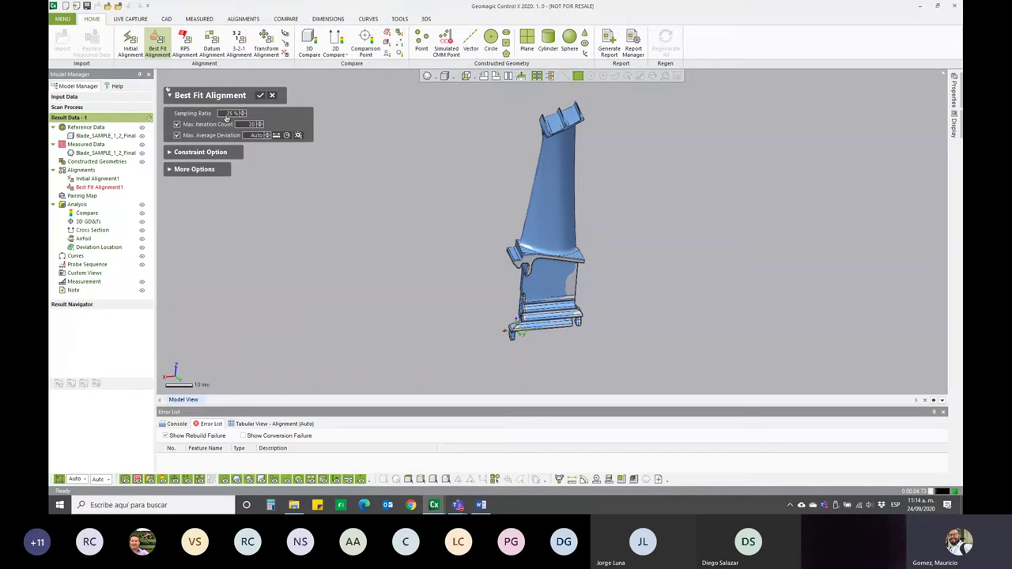
{"action": "mouse_move", "coordinate": [231, 114]}
{"action": "double_click", "coordinate": [229, 113]}
{"action": "key", "text": "Return"}
{"action": "scroll", "coordinate": [579, 196], "scroll_direction": "up", "scroll_amount": 2}
{"action": "scroll", "coordinate": [581, 193], "scroll_direction": "up", "scroll_amount": 2}
{"action": "mouse_move", "coordinate": [579, 202]}
{"action": "middle_mouse_down"}
{"action": "mouse_move", "coordinate": [660, 243]}
{"action": "mouse_move", "coordinate": [387, 193]}
{"action": "middle_mouse_up"}
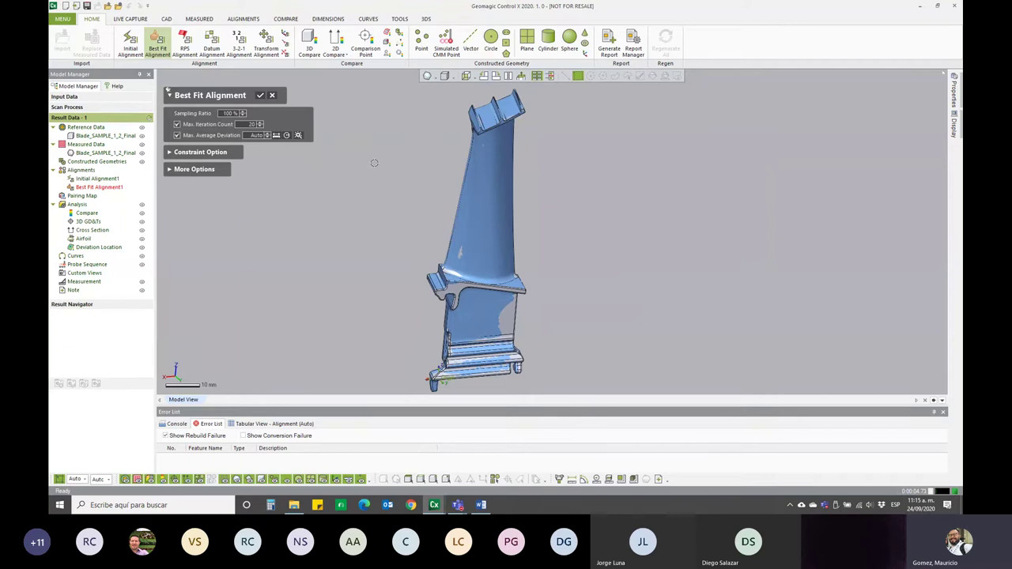
{"action": "double_click", "coordinate": [231, 114]}
- Change the Best Fit Sampling Ratio to 50, then lower it to 25
{"action": "type", "text": "50"}
{"action": "double_click", "coordinate": [230, 114]}
{"action": "type", "text": "25"}
{"action": "mouse_move", "coordinate": [529, 235]}
{"action": "right_mouse_down"}
{"action": "mouse_move", "coordinate": [381, 254]}
{"action": "mouse_move", "coordinate": [466, 268]}
{"action": "right_mouse_up"}
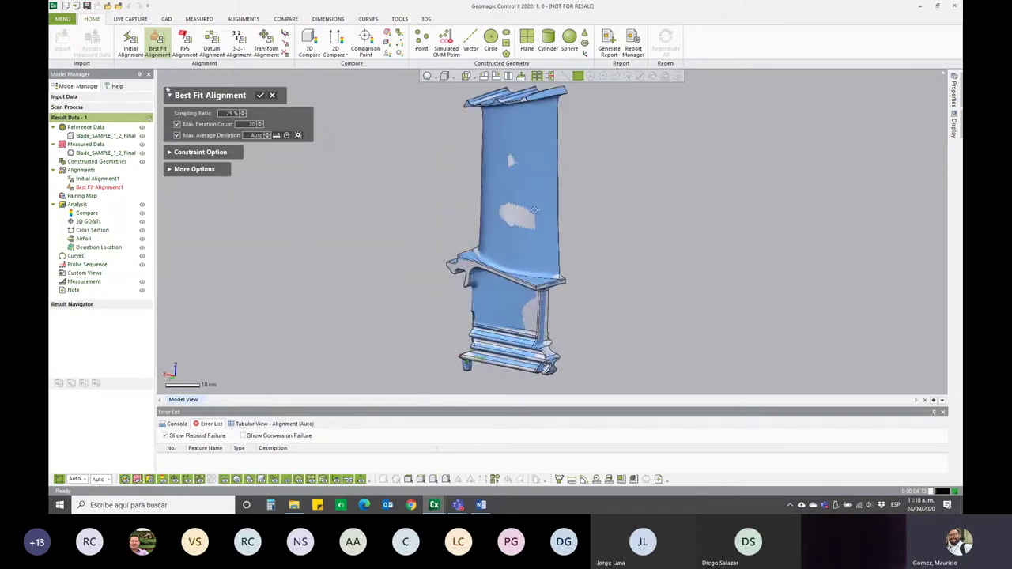
{"action": "right_click_drag", "start_coordinate": [548, 268], "coordinate": [532, 221]}
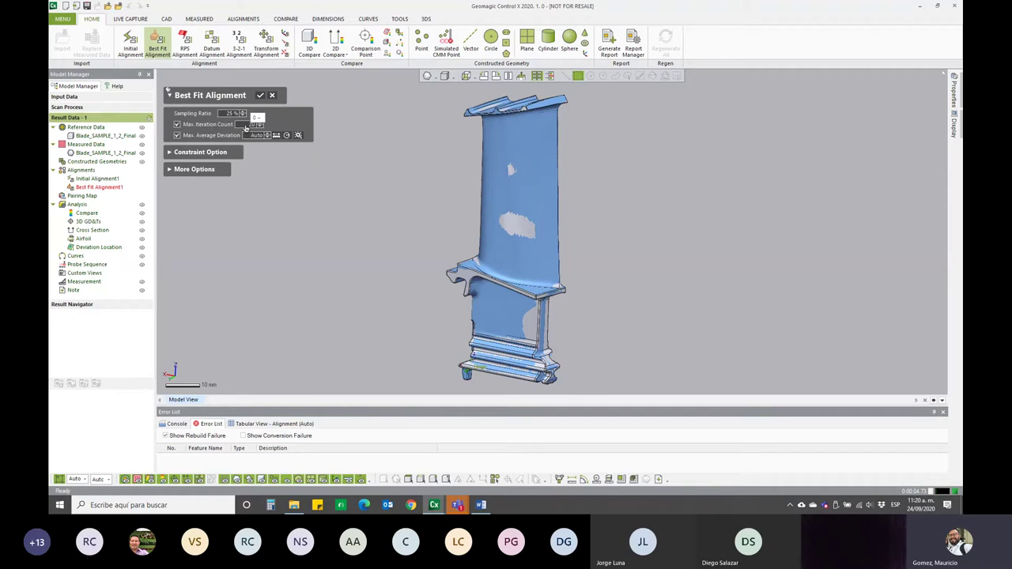
- Apply the Best Fit Alignment with the default constraint options, creating Best Fit Alignment1
{"action": "left_click", "coordinate": [169, 153]}
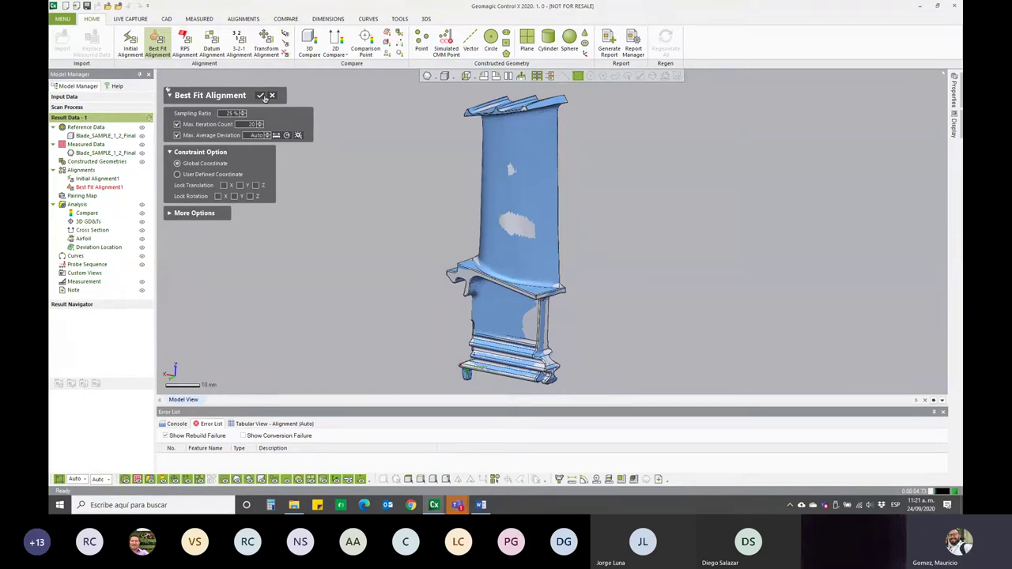
{"action": "left_click", "coordinate": [262, 96]}
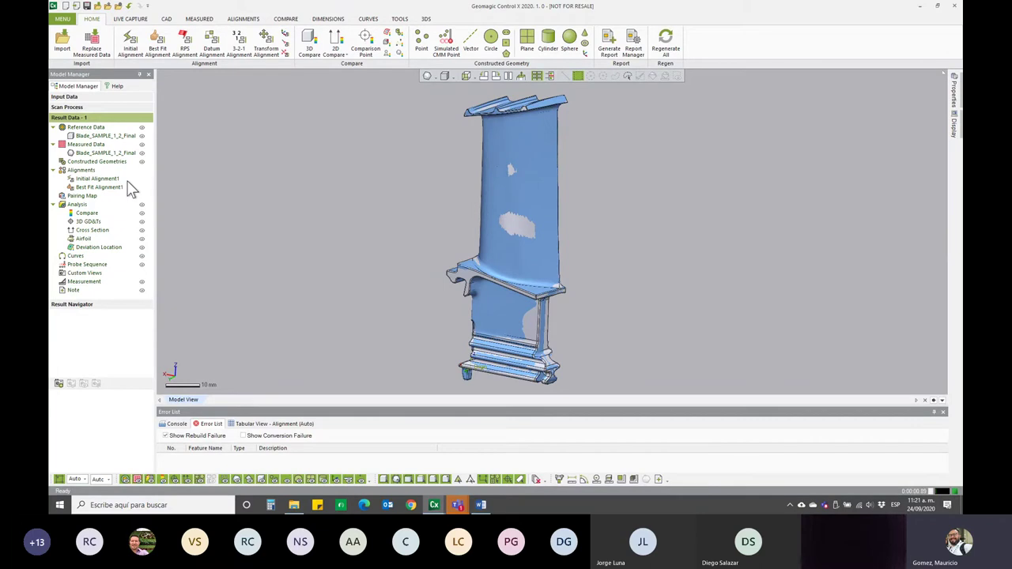
{"action": "double_click", "coordinate": [121, 189]}
{"action": "left_click", "coordinate": [131, 44]}
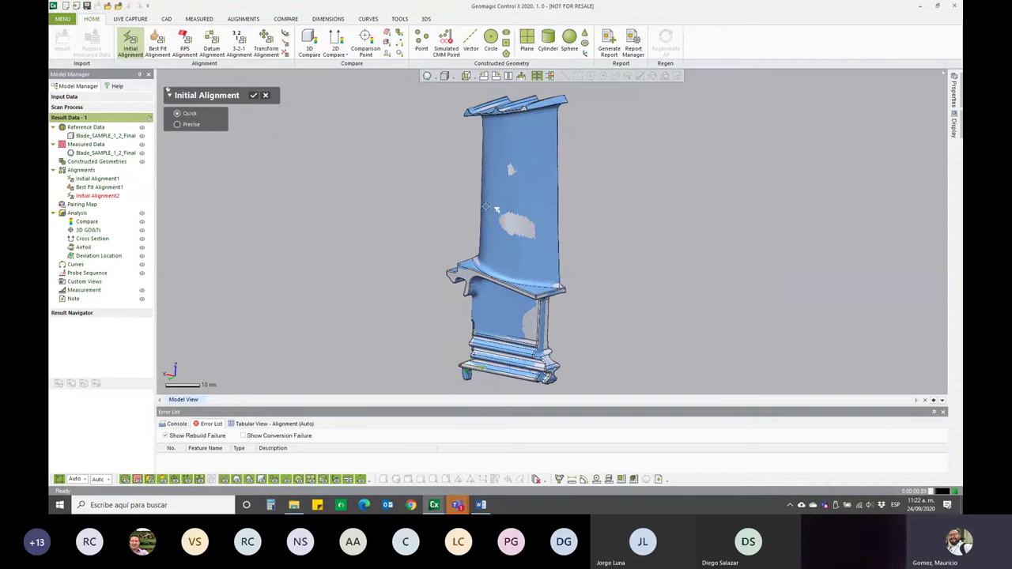
{"action": "mouse_move", "coordinate": [552, 155]}
{"action": "right_mouse_down"}
{"action": "mouse_move", "coordinate": [490, 261]}
{"action": "mouse_move", "coordinate": [462, 239]}
{"action": "mouse_move", "coordinate": [563, 219]}
{"action": "right_mouse_up"}
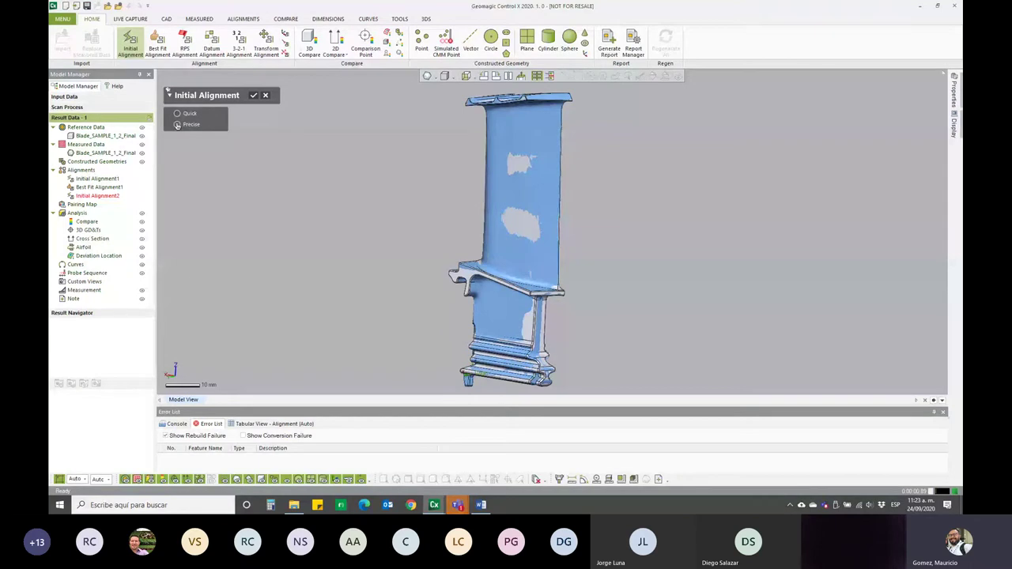
{"action": "left_click", "coordinate": [178, 124]}
{"action": "left_click", "coordinate": [266, 95]}
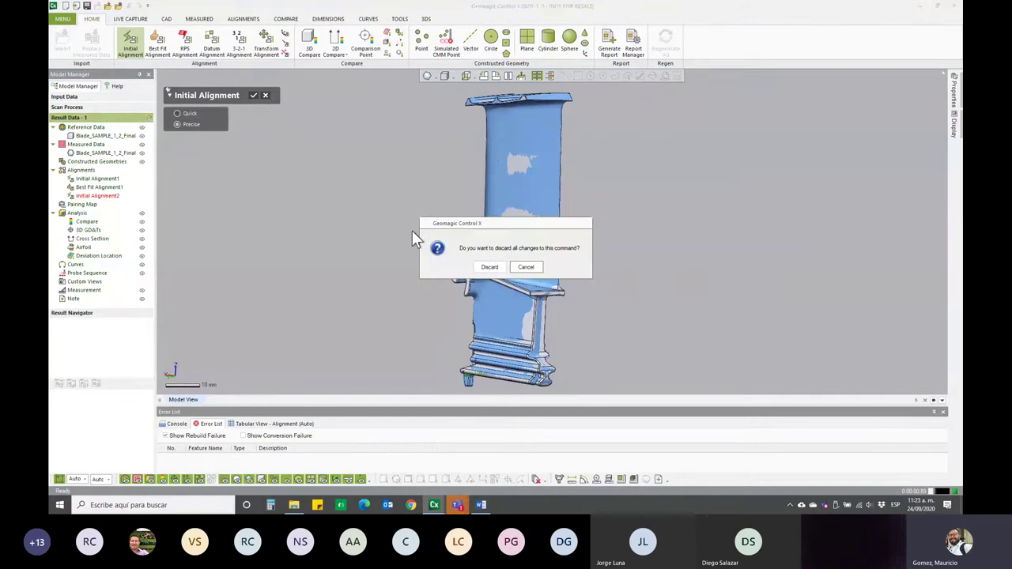
{"action": "left_click", "coordinate": [490, 267]}
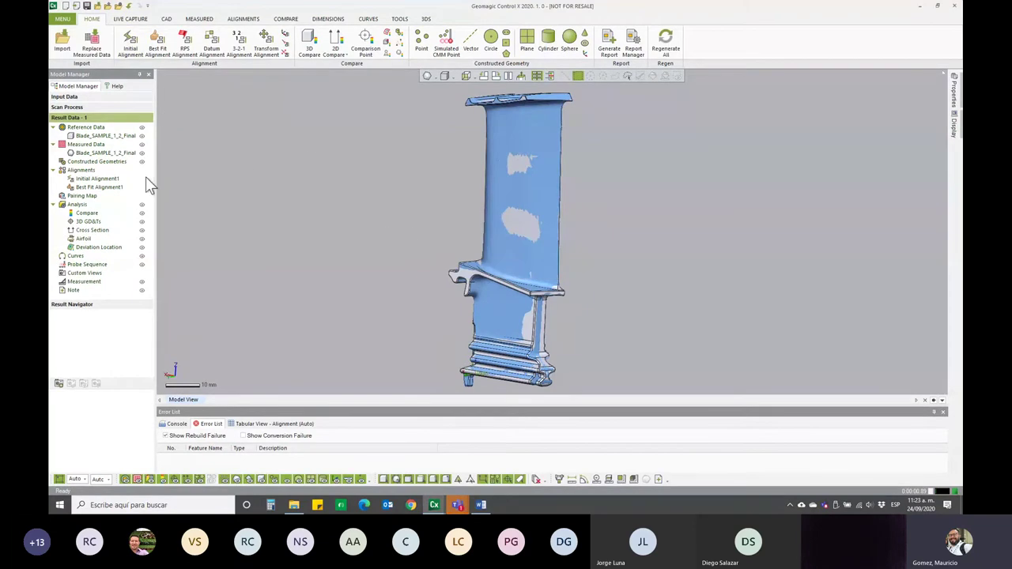
{"action": "left_click", "coordinate": [309, 43]}
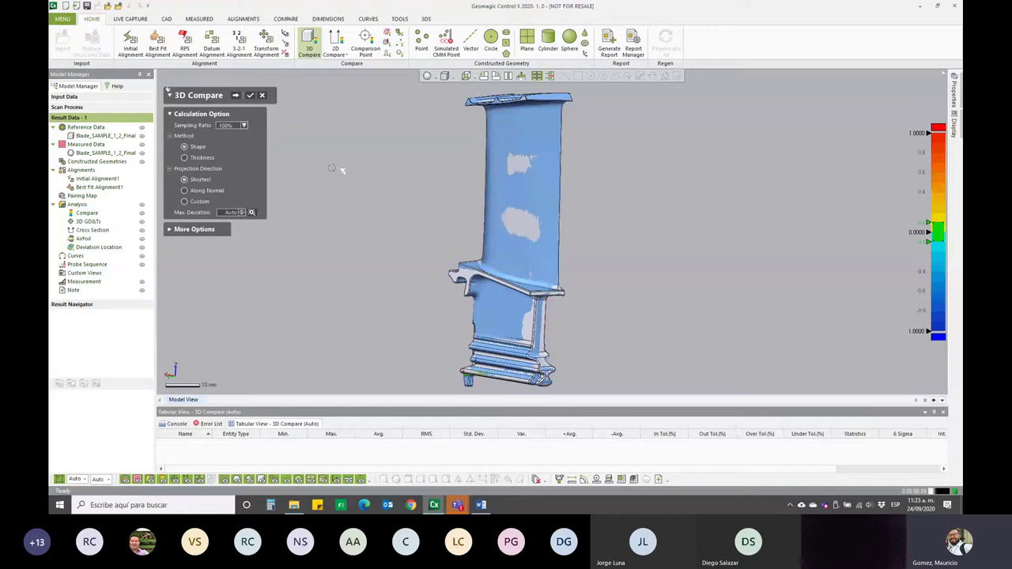
- Calculate the 3D Compare deviation colour map, tag a point on the blade, and accept the result
{"action": "left_click", "coordinate": [235, 95]}
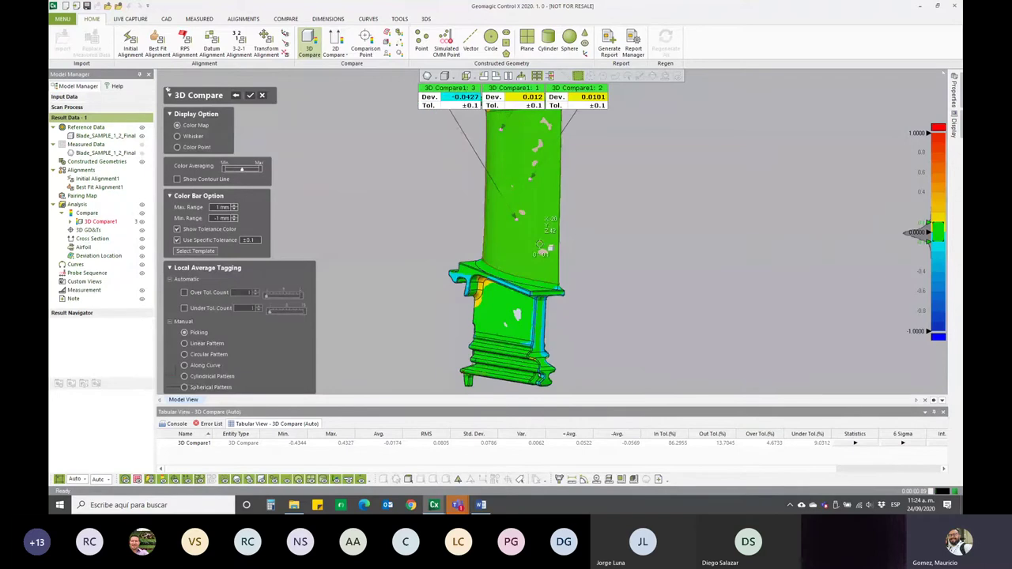
{"action": "left_click", "coordinate": [493, 297]}
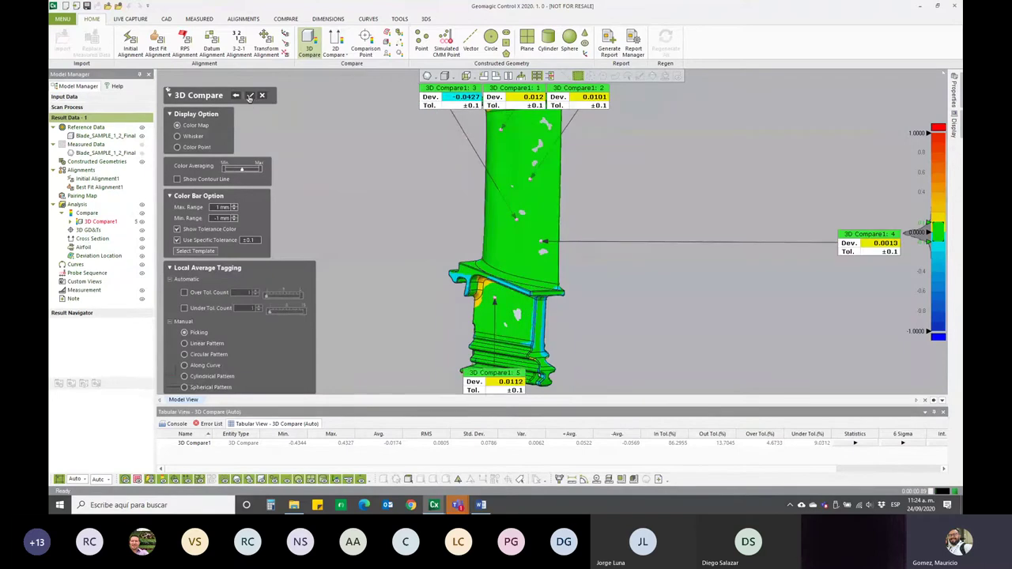
{"action": "left_click", "coordinate": [250, 95]}
{"action": "right_click_drag", "start_coordinate": [404, 151], "coordinate": [586, 234]}
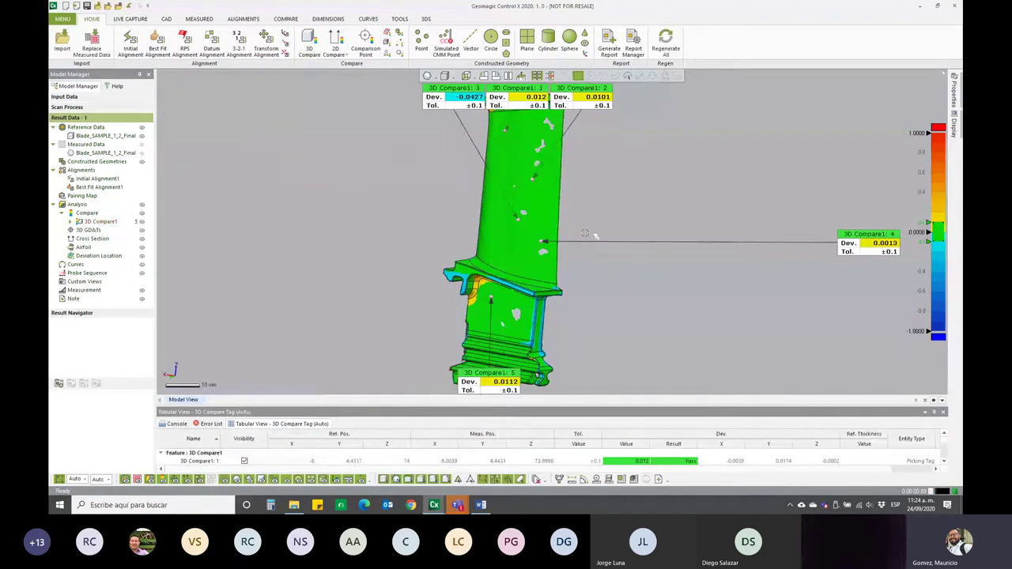
{"action": "scroll", "coordinate": [585, 234], "scroll_direction": "down", "scroll_amount": 2}
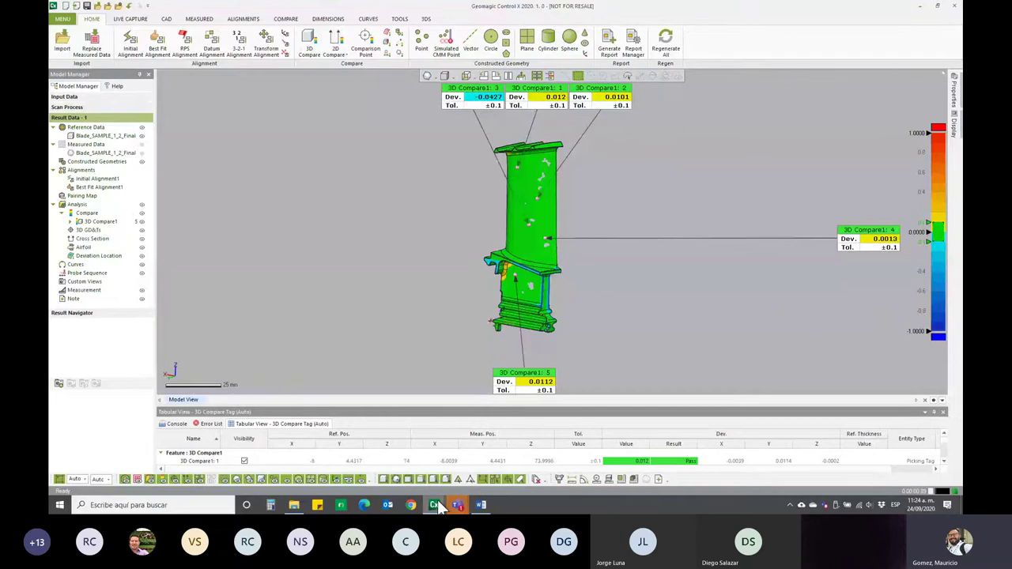
{"action": "mouse_move", "coordinate": [435, 504]}
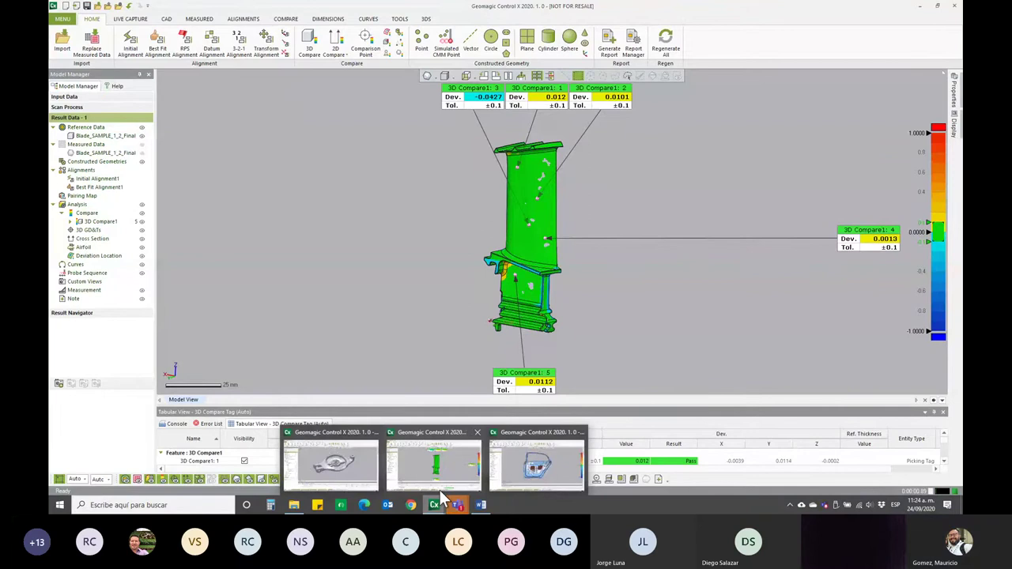
- Switch to the CarDoor project window and pan and zoom in on the door
{"action": "left_click", "coordinate": [537, 463]}
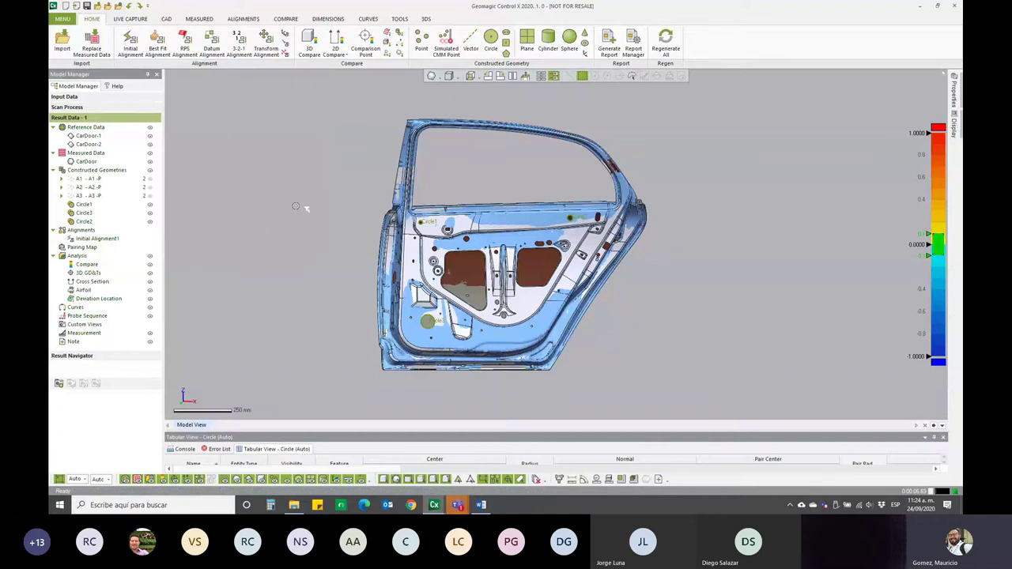
{"action": "middle_click_drag", "start_coordinate": [306, 207], "coordinate": [344, 206]}
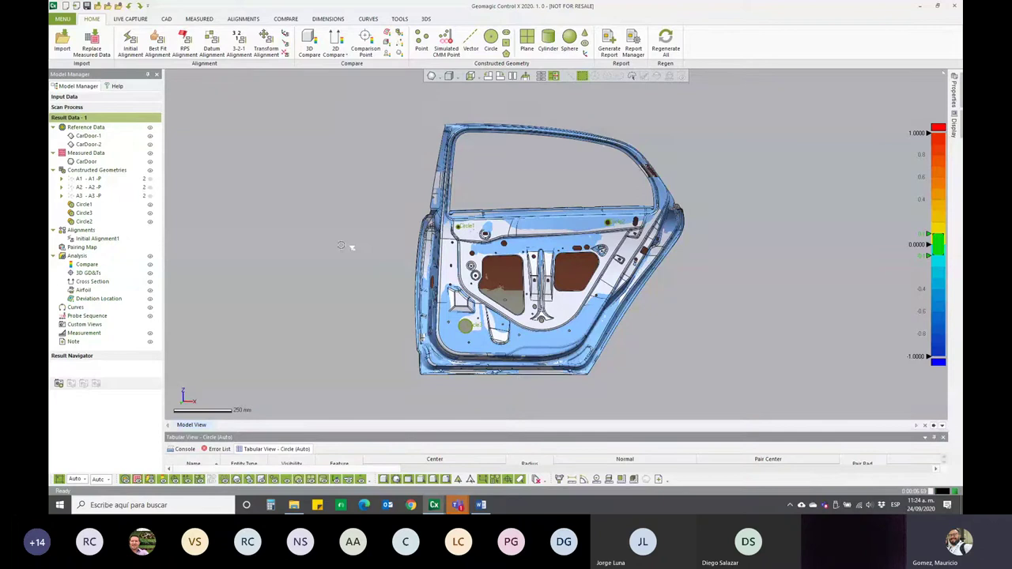
{"action": "scroll", "coordinate": [527, 255], "scroll_direction": "up", "scroll_amount": 2}
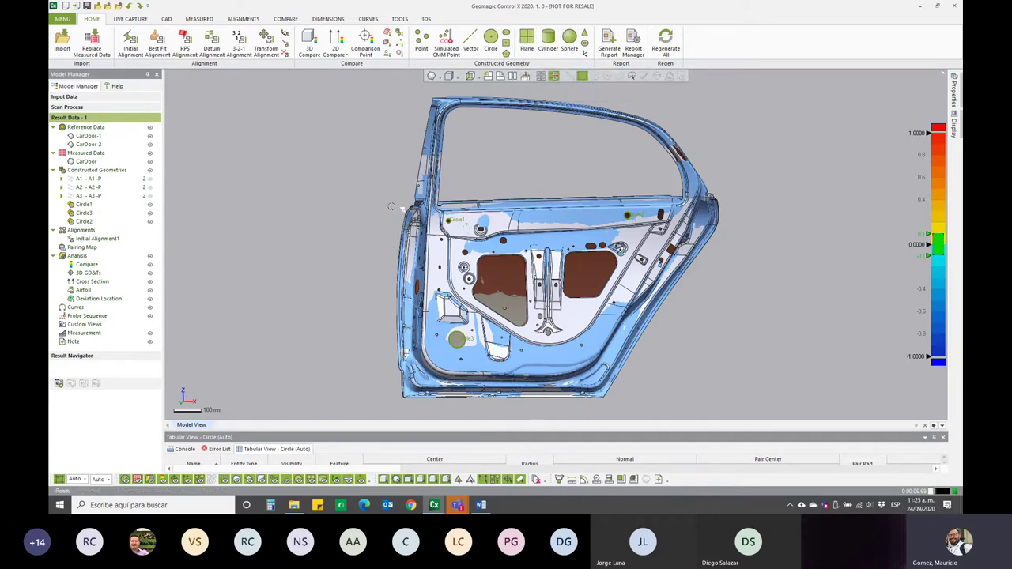
- Orbit the car door round to an oblique side view
{"action": "right_click_drag", "start_coordinate": [334, 255], "coordinate": [363, 266]}
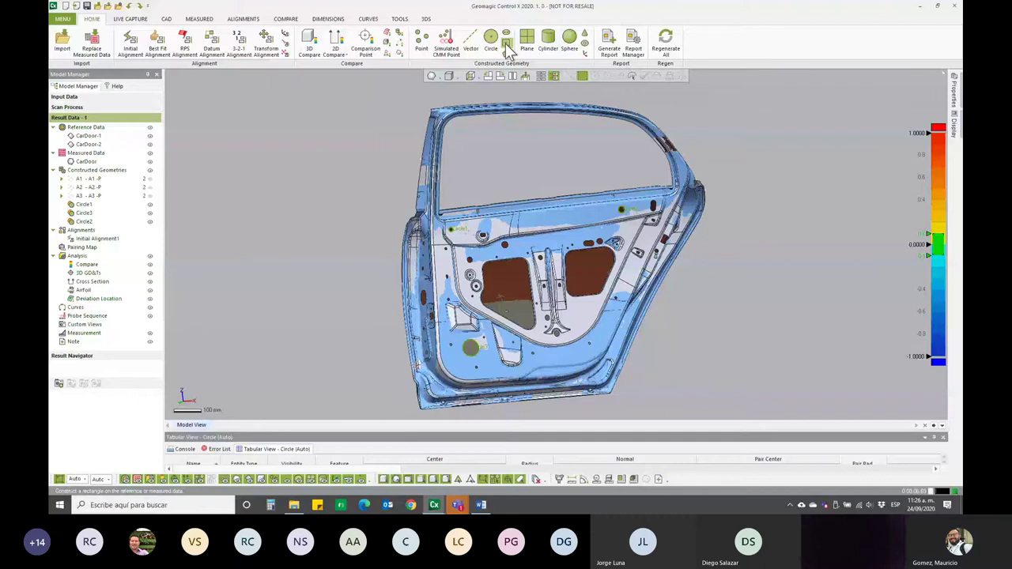
{"action": "mouse_move", "coordinate": [498, 198]}
{"action": "right_mouse_down"}
{"action": "mouse_move", "coordinate": [496, 251]}
{"action": "mouse_move", "coordinate": [492, 183]}
{"action": "right_mouse_up"}
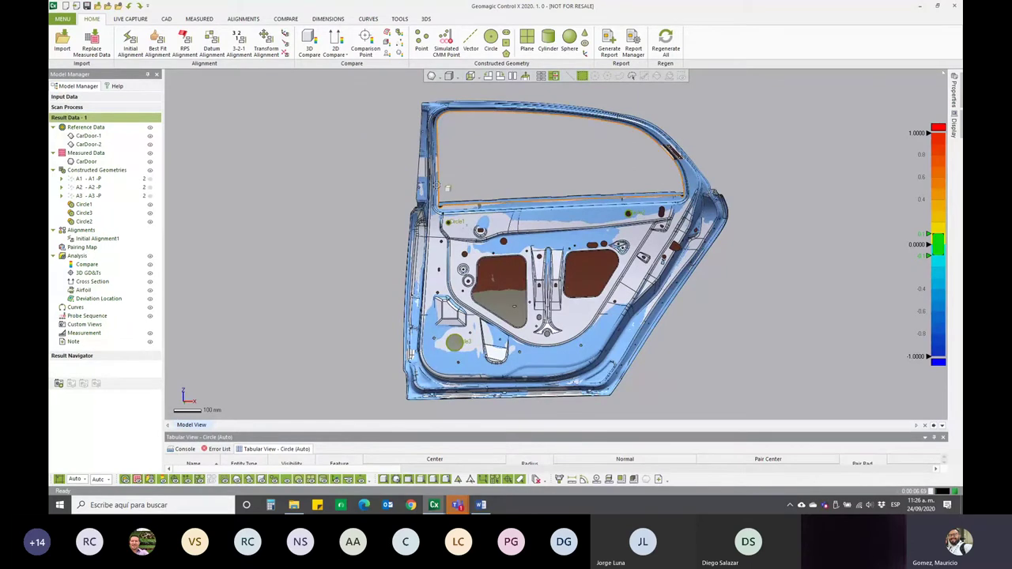
{"action": "mouse_move", "coordinate": [494, 184]}
{"action": "right_mouse_down"}
{"action": "mouse_move", "coordinate": [607, 227]}
{"action": "mouse_move", "coordinate": [622, 246]}
{"action": "right_mouse_up"}
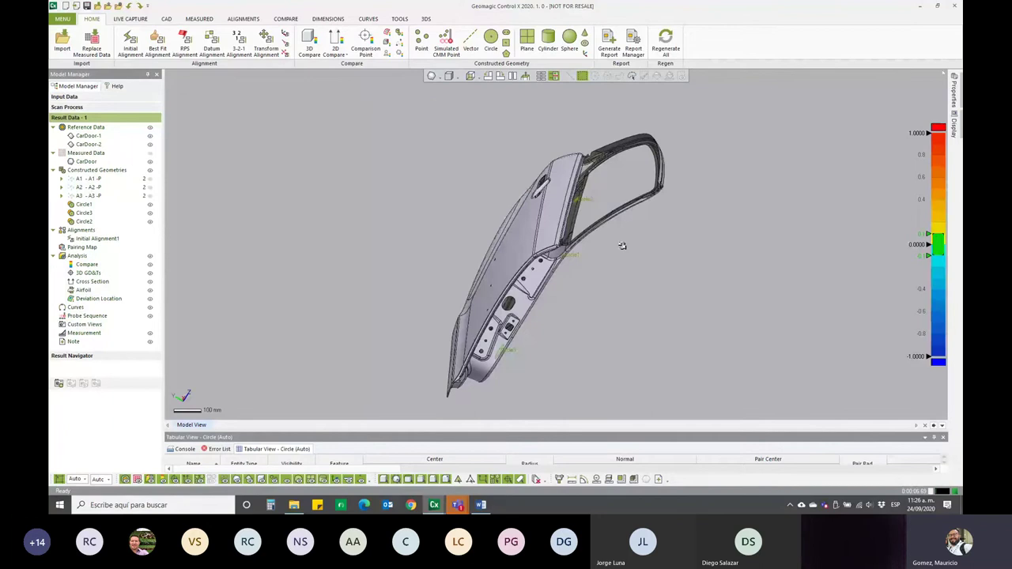
{"action": "key", "text": "ctrl+1"}
{"action": "scroll", "coordinate": [454, 230], "scroll_direction": "up", "scroll_amount": 3}
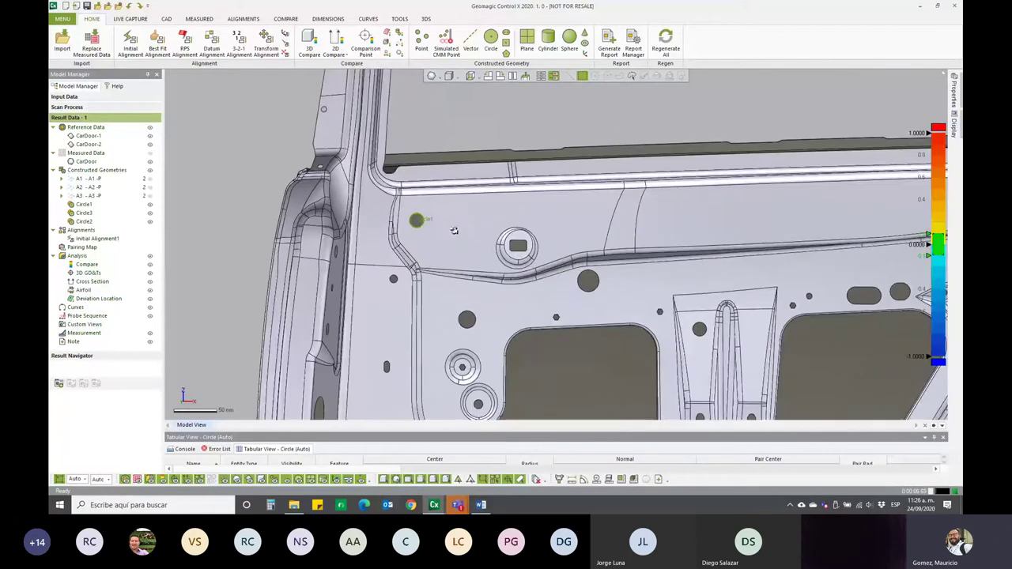
{"action": "middle_click_drag", "start_coordinate": [791, 235], "coordinate": [406, 204]}
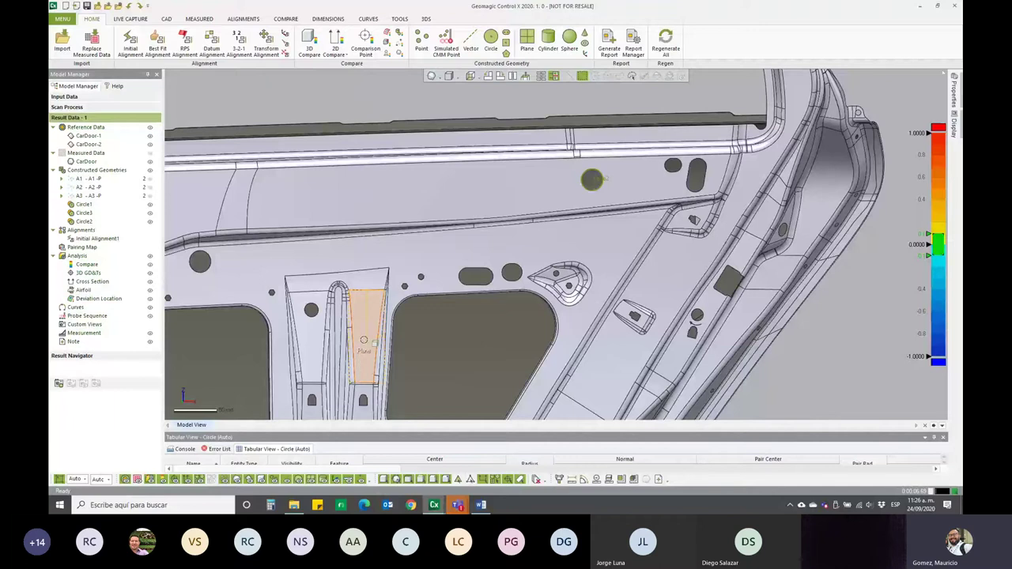
{"action": "mouse_move", "coordinate": [364, 340]}
{"action": "middle_mouse_down"}
{"action": "mouse_move", "coordinate": [728, 146]}
{"action": "mouse_move", "coordinate": [595, 220]}
{"action": "middle_mouse_up"}
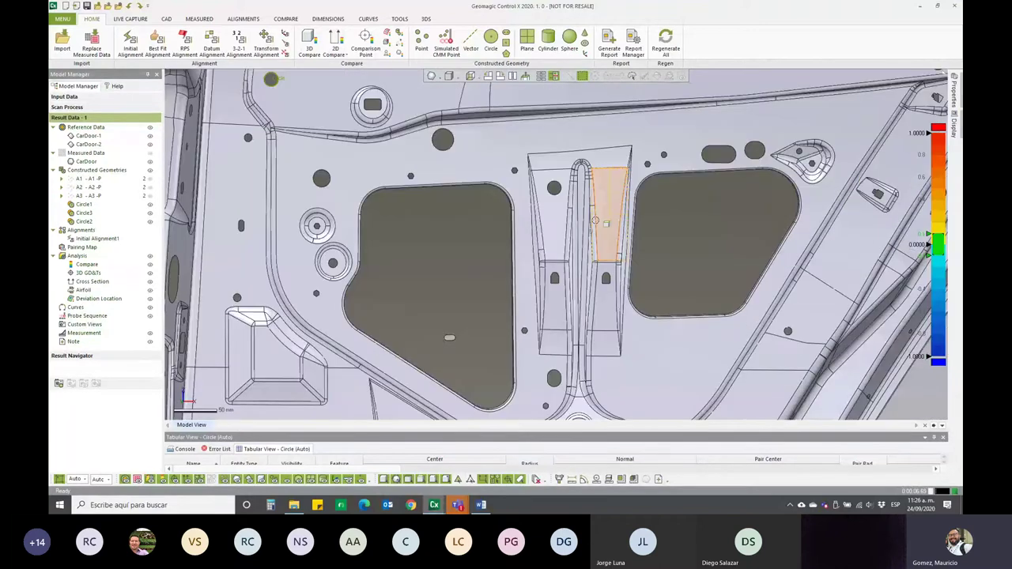
{"action": "key", "text": "ctrl+f"}
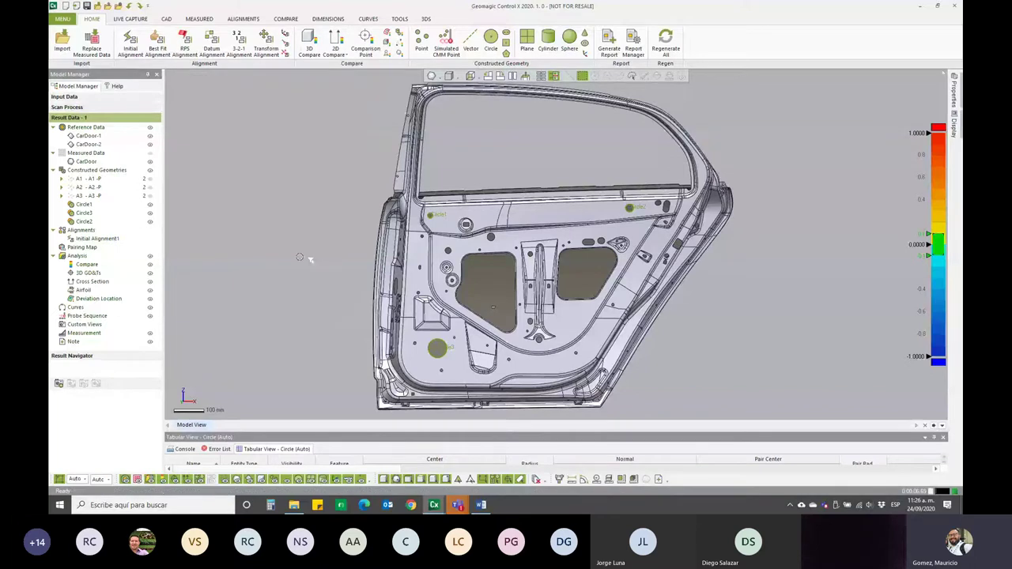
- Orbit, pan and zoom until the door's inner panel with Circle1–Circle3 fills the view nearly face-on
{"action": "scroll", "coordinate": [300, 257], "scroll_direction": "down", "scroll_amount": 3}
{"action": "scroll", "coordinate": [324, 237], "scroll_direction": "down", "scroll_amount": 1}
{"action": "scroll", "coordinate": [479, 194], "scroll_direction": "up", "scroll_amount": 1}
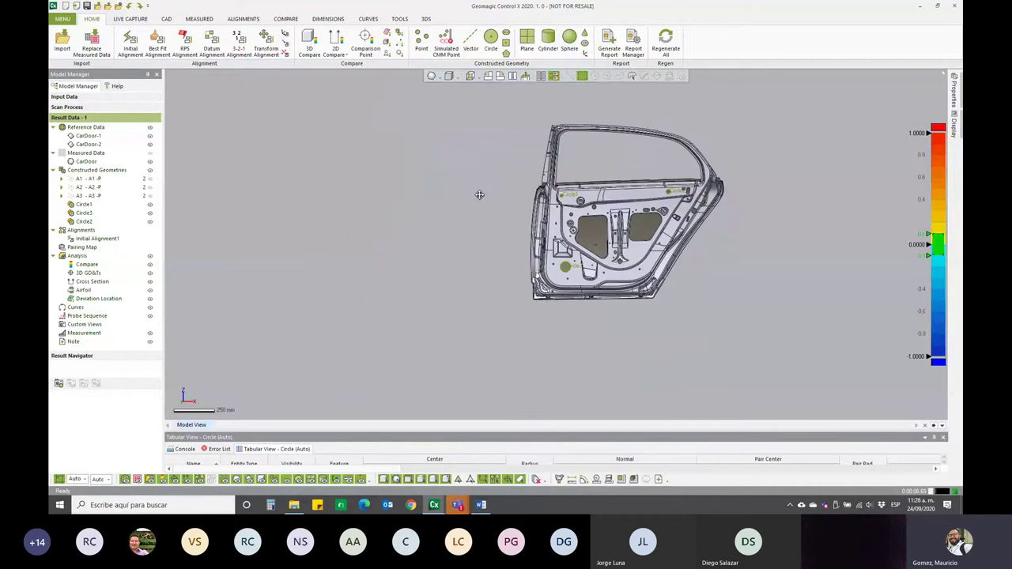
{"action": "middle_click_drag", "start_coordinate": [480, 194], "coordinate": [535, 188]}
{"action": "scroll", "coordinate": [541, 190], "scroll_direction": "down", "scroll_amount": 3}
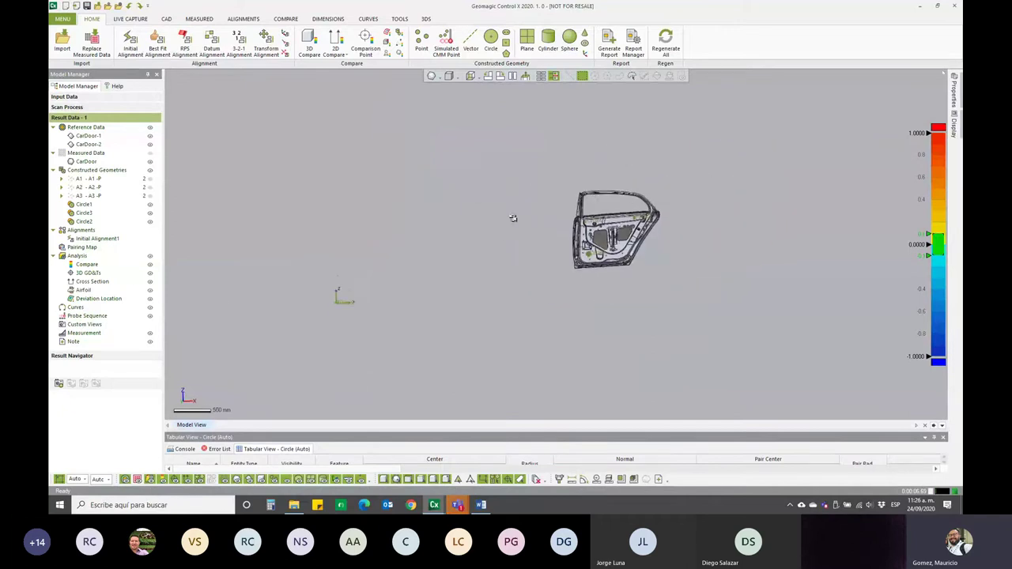
{"action": "scroll", "coordinate": [554, 214], "scroll_direction": "up", "scroll_amount": 2}
{"action": "scroll", "coordinate": [590, 202], "scroll_direction": "up", "scroll_amount": 1}
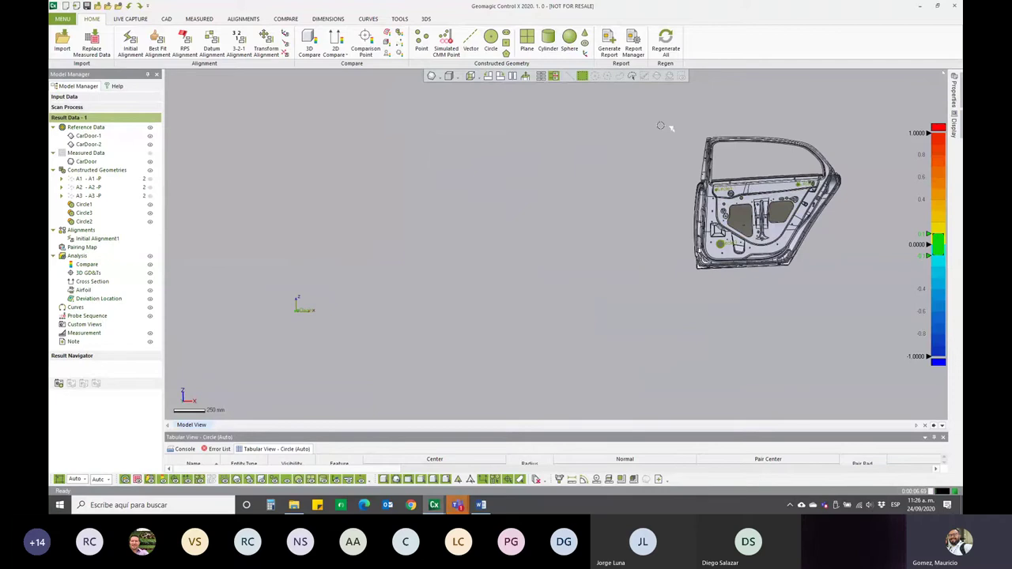
{"action": "right_click_drag", "start_coordinate": [662, 136], "coordinate": [649, 202]}
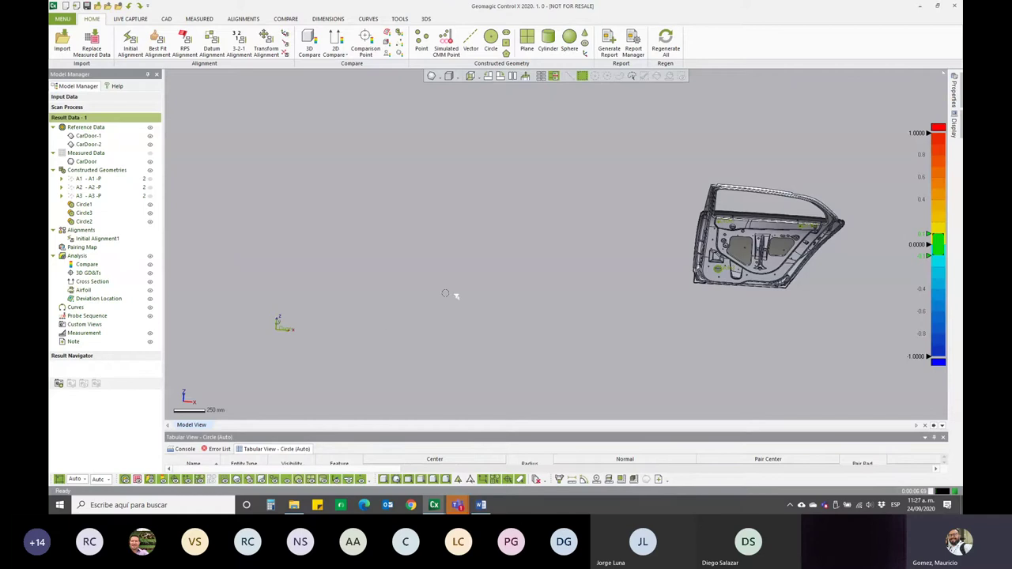
{"action": "scroll", "coordinate": [515, 259], "scroll_direction": "down", "scroll_amount": 2}
{"action": "mouse_move", "coordinate": [507, 216]}
{"action": "right_mouse_down"}
{"action": "mouse_move", "coordinate": [498, 252]}
{"action": "mouse_move", "coordinate": [624, 264]}
{"action": "mouse_move", "coordinate": [562, 214]}
{"action": "mouse_move", "coordinate": [464, 188]}
{"action": "right_mouse_up"}
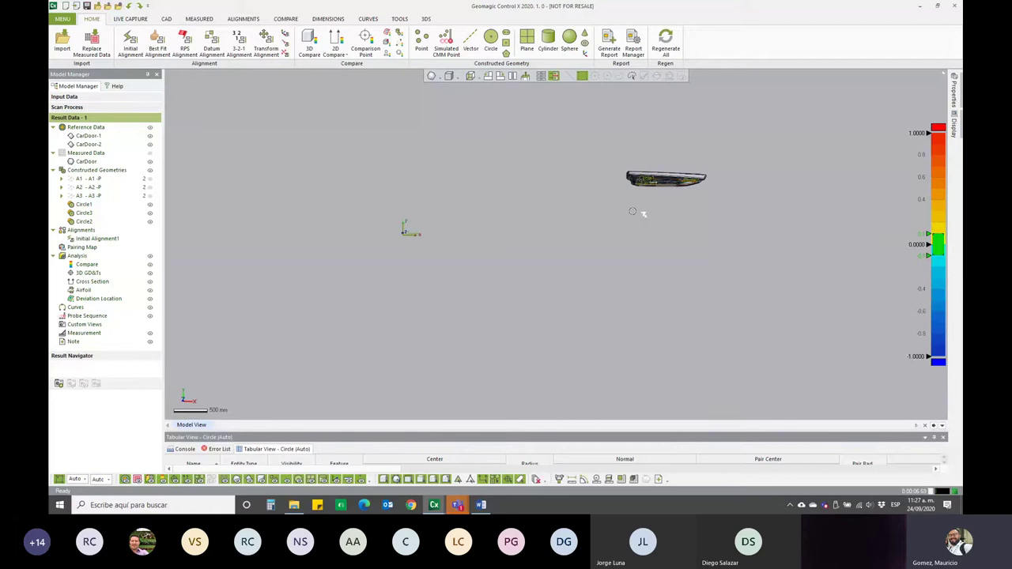
{"action": "mouse_move", "coordinate": [644, 214]}
{"action": "right_mouse_down"}
{"action": "mouse_move", "coordinate": [596, 111]}
{"action": "mouse_move", "coordinate": [572, 325]}
{"action": "mouse_move", "coordinate": [571, 292]}
{"action": "right_mouse_up"}
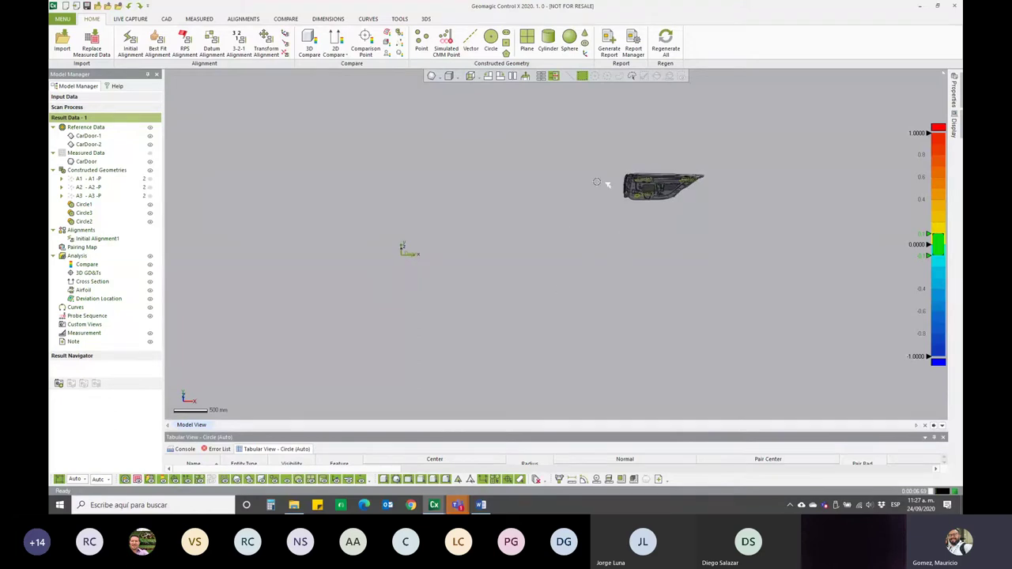
{"action": "mouse_move", "coordinate": [433, 207]}
{"action": "right_mouse_down"}
{"action": "mouse_move", "coordinate": [606, 226]}
{"action": "mouse_move", "coordinate": [590, 261]}
{"action": "mouse_move", "coordinate": [547, 110]}
{"action": "mouse_move", "coordinate": [601, 294]}
{"action": "mouse_move", "coordinate": [626, 292]}
{"action": "right_mouse_up"}
{"action": "scroll", "coordinate": [665, 264], "scroll_direction": "up", "scroll_amount": 3}
{"action": "right_click_drag", "start_coordinate": [665, 264], "coordinate": [501, 325], "text": "ctrl"}
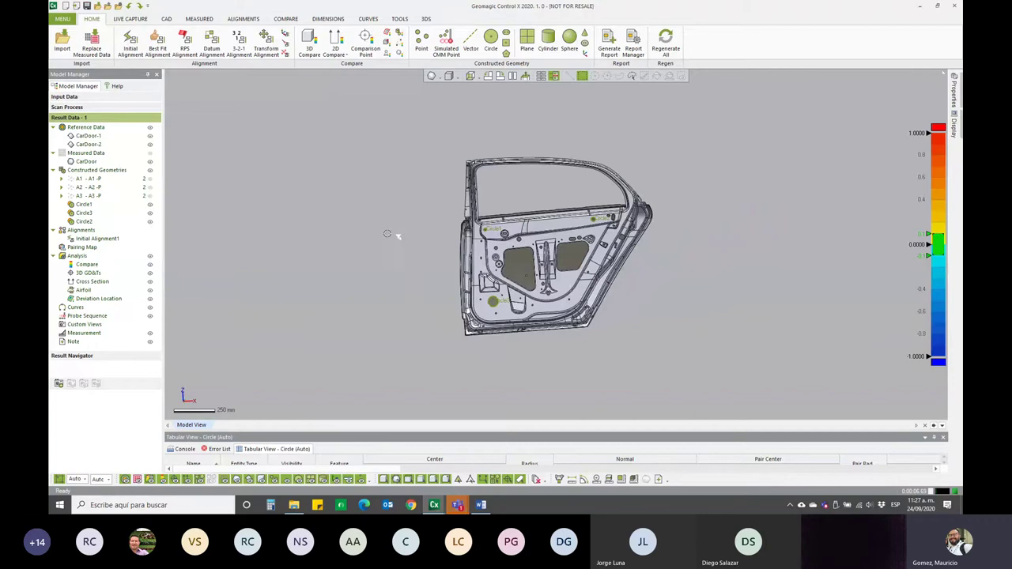
{"action": "scroll", "coordinate": [392, 234], "scroll_direction": "down", "scroll_amount": 2}
{"action": "right_click_drag", "start_coordinate": [385, 240], "coordinate": [255, 296]}
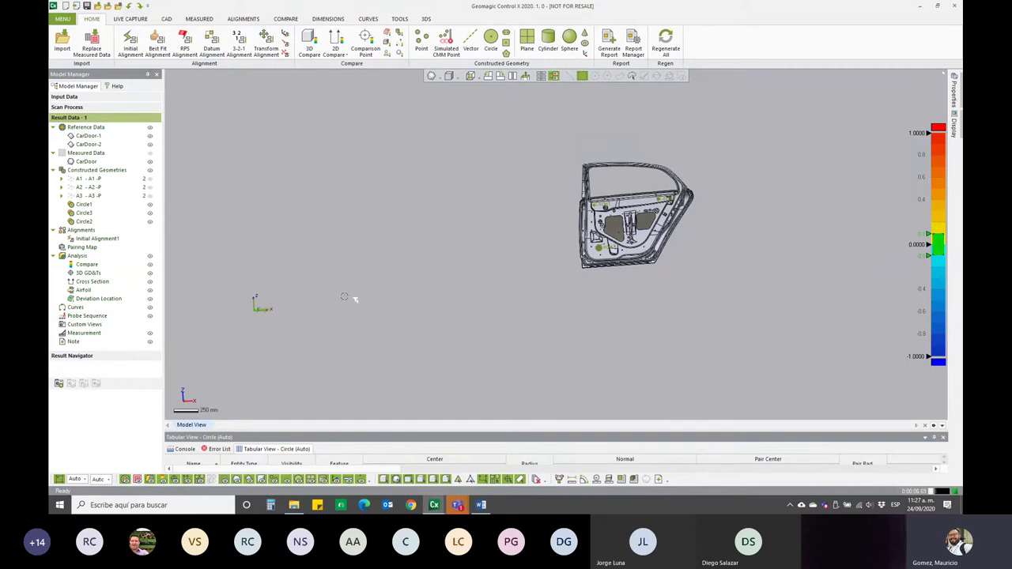
{"action": "scroll", "coordinate": [676, 264], "scroll_direction": "up", "scroll_amount": 2}
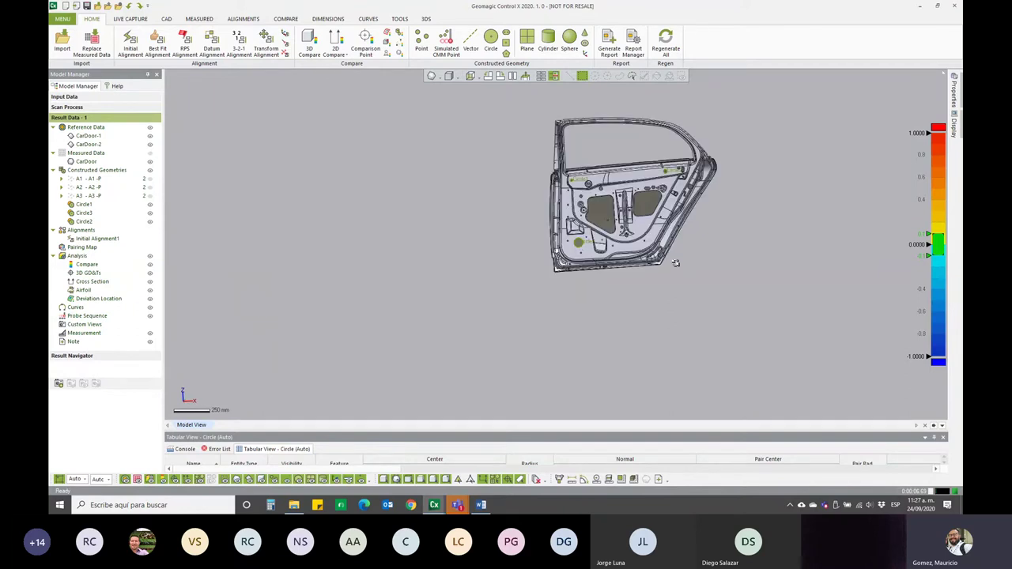
{"action": "scroll", "coordinate": [674, 320], "scroll_direction": "up", "scroll_amount": 2}
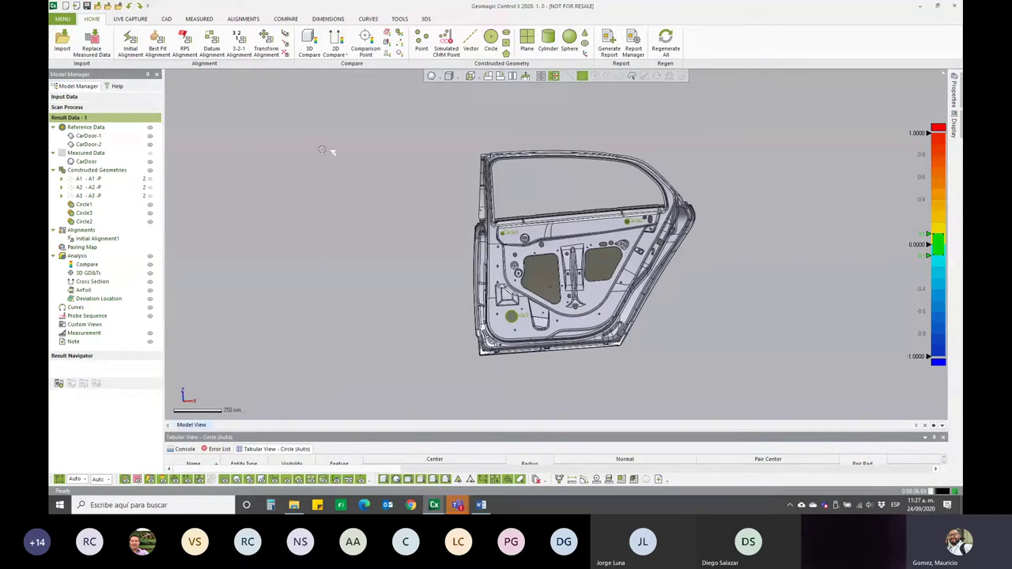
{"action": "right_click_drag", "start_coordinate": [332, 152], "coordinate": [625, 236]}
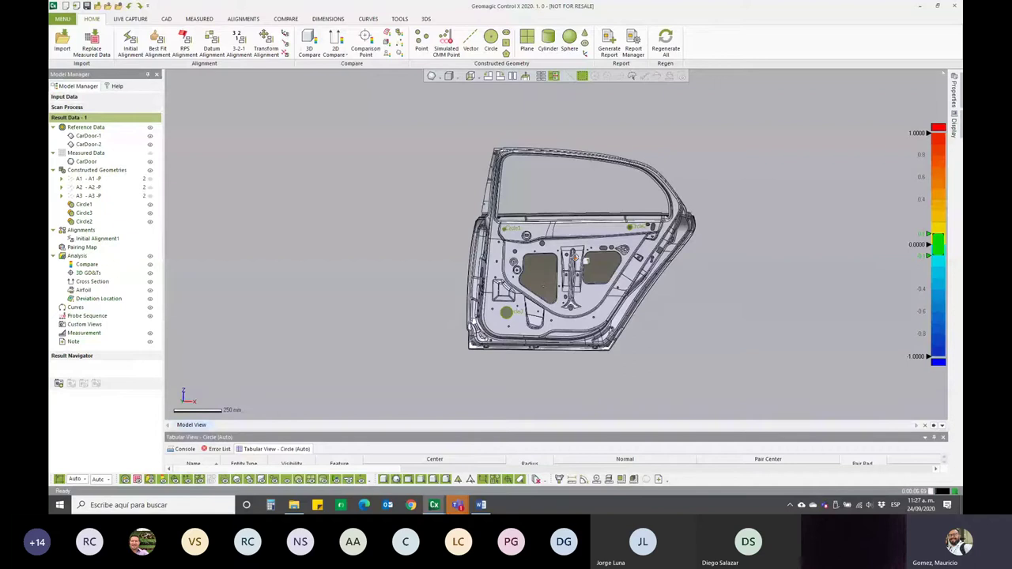
{"action": "mouse_move", "coordinate": [586, 259]}
{"action": "right_mouse_down"}
{"action": "mouse_move", "coordinate": [572, 245]}
{"action": "mouse_move", "coordinate": [461, 265]}
{"action": "right_mouse_up"}
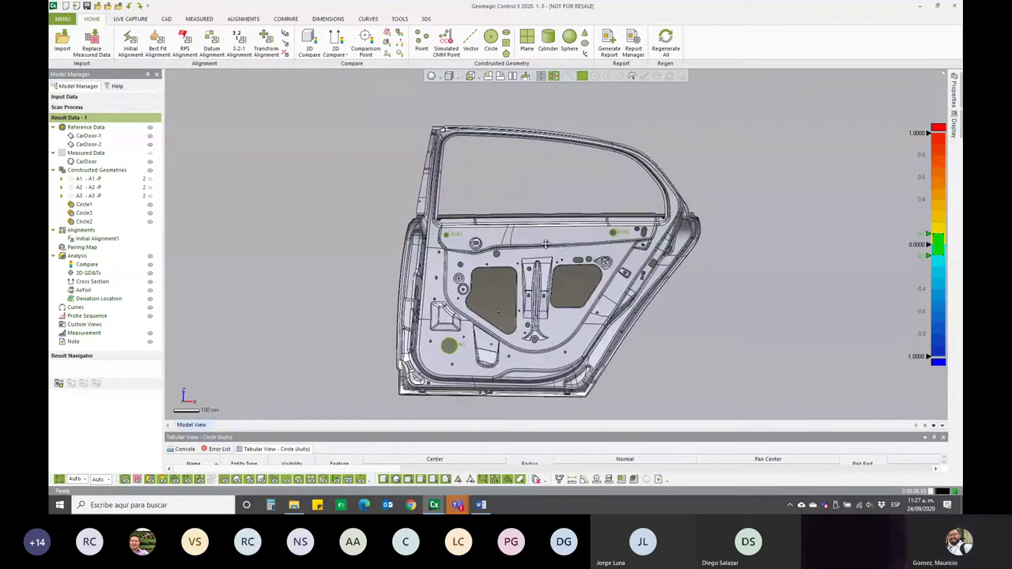
- Start an RPS Alignment from the Alignment group, creating RPS Alignment1 in RPS Pairs mode
{"action": "scroll", "coordinate": [461, 265], "scroll_direction": "up", "scroll_amount": 2}
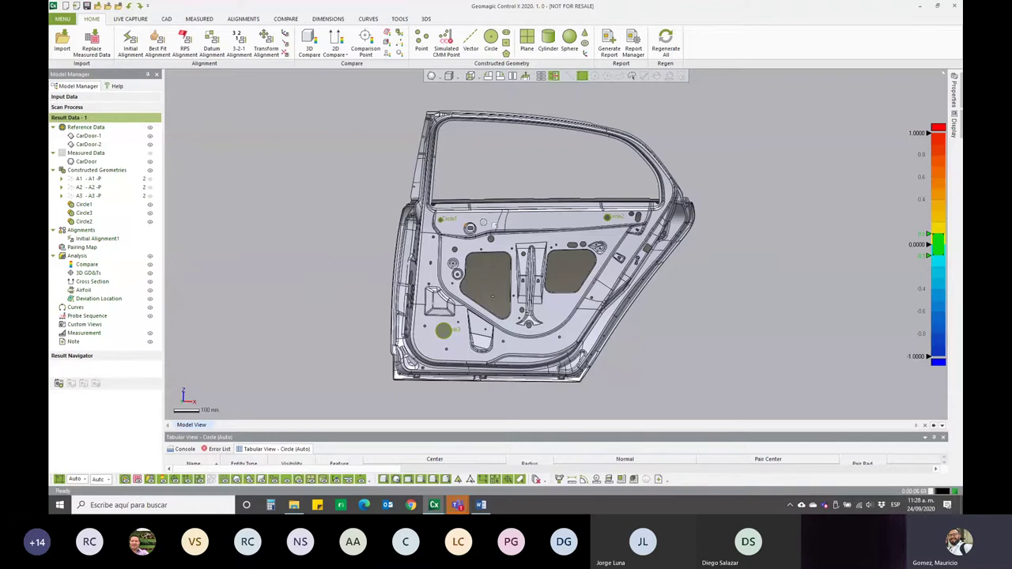
{"action": "left_click", "coordinate": [190, 53]}
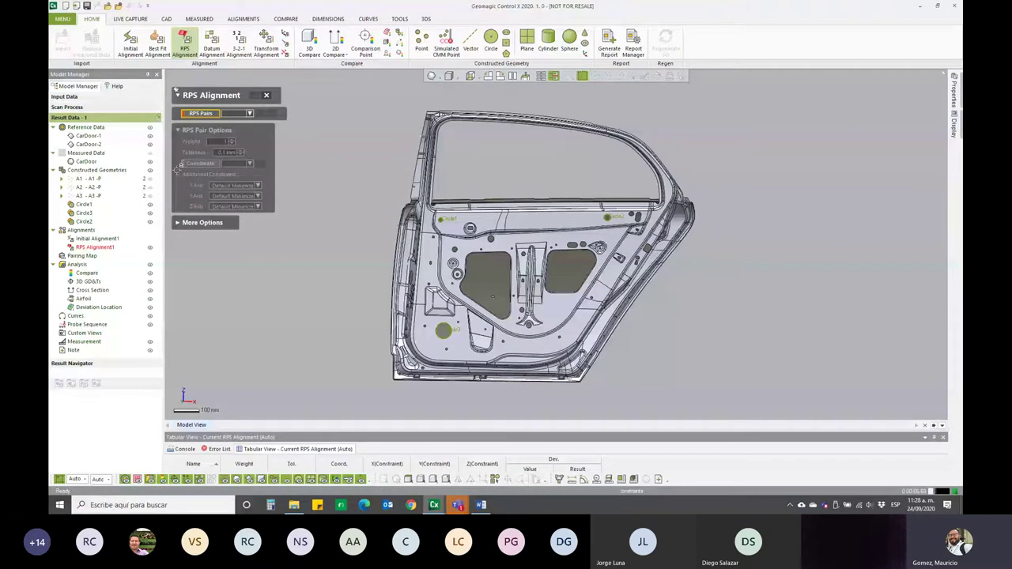
- Add Circle1 as RPS Pair 1 (deviation 1.2696) and move its label off the door
{"action": "left_click", "coordinate": [88, 205]}
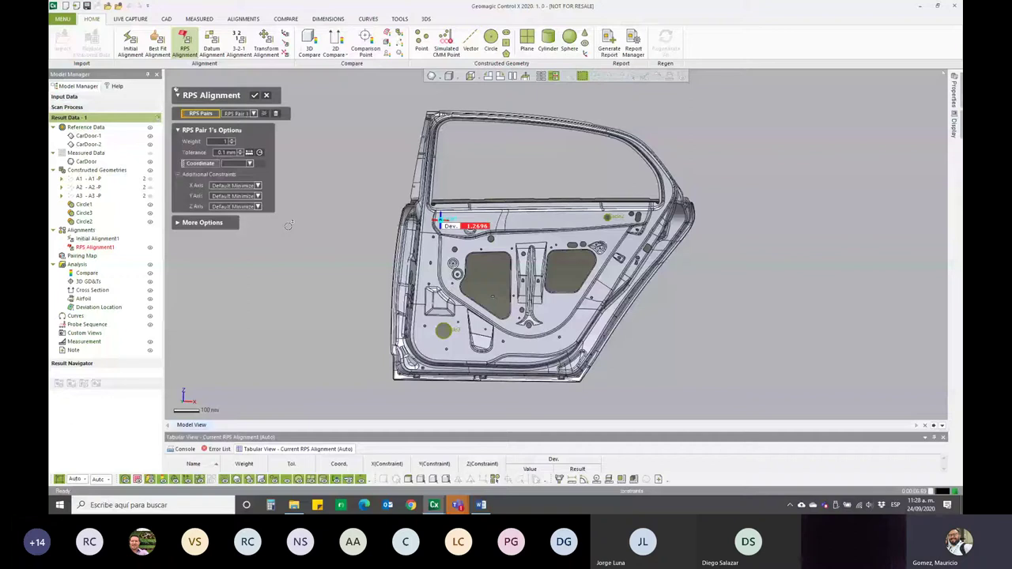
{"action": "left_click_drag", "start_coordinate": [452, 228], "coordinate": [350, 185]}
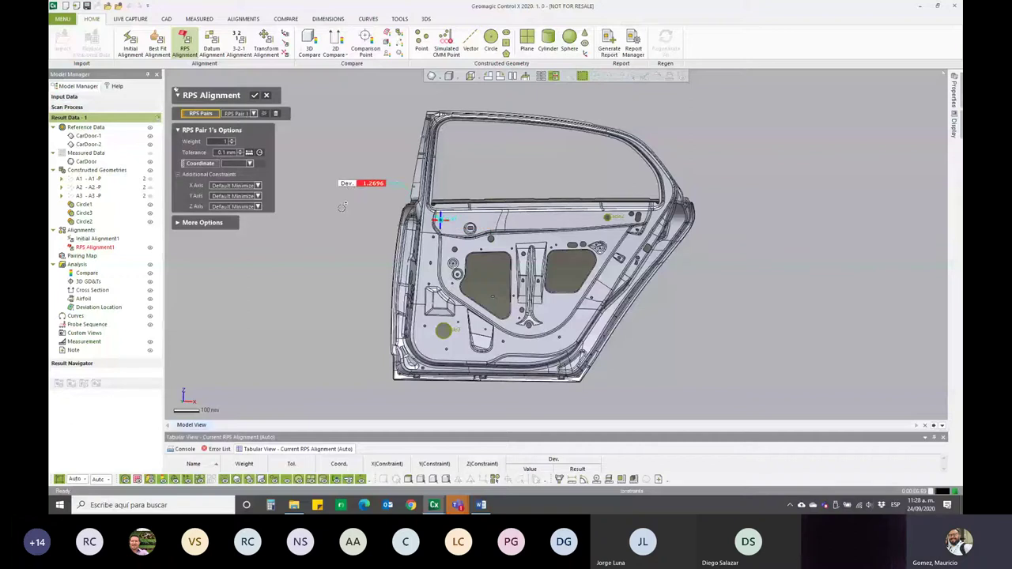
{"action": "scroll", "coordinate": [342, 208], "scroll_direction": "up", "scroll_amount": 1}
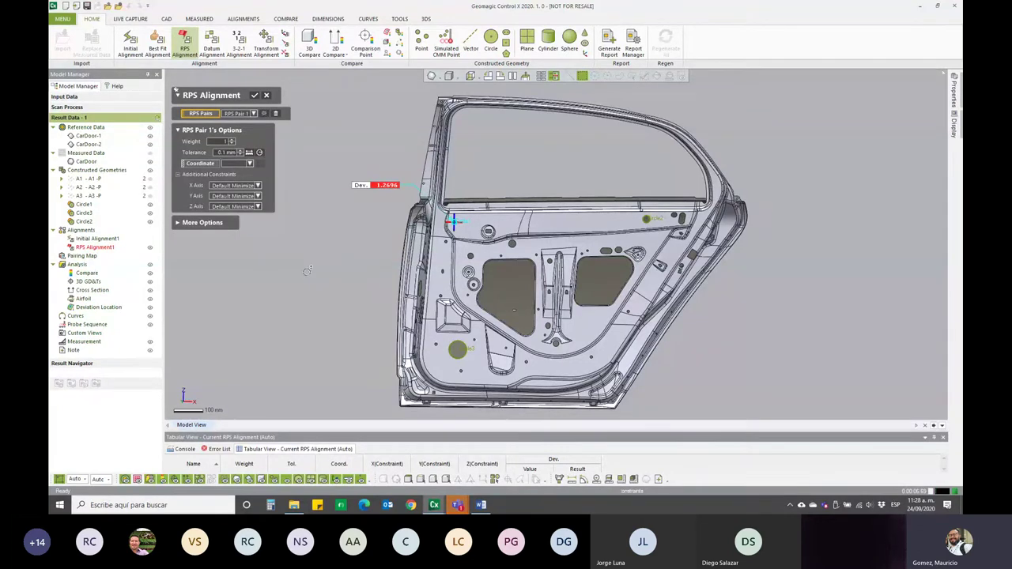
{"action": "mouse_move", "coordinate": [307, 272]}
{"action": "right_mouse_down"}
{"action": "mouse_move", "coordinate": [493, 236]}
{"action": "mouse_move", "coordinate": [380, 227]}
{"action": "mouse_move", "coordinate": [443, 360]}
{"action": "right_mouse_up"}
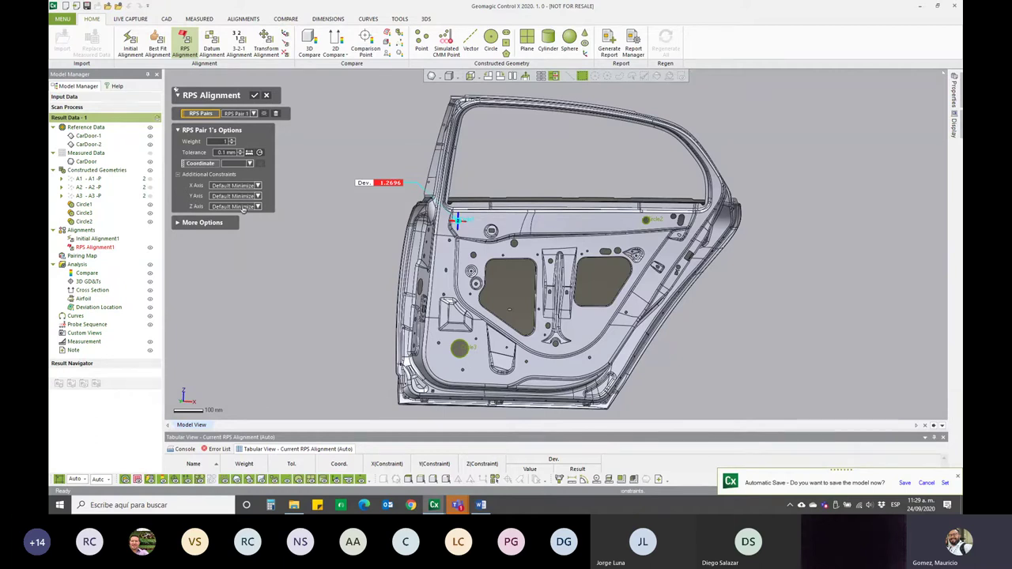
- Add Circle2 as RPS Pair 2 (deviation 0.5384), placing its label above the door
{"action": "left_click", "coordinate": [90, 223]}
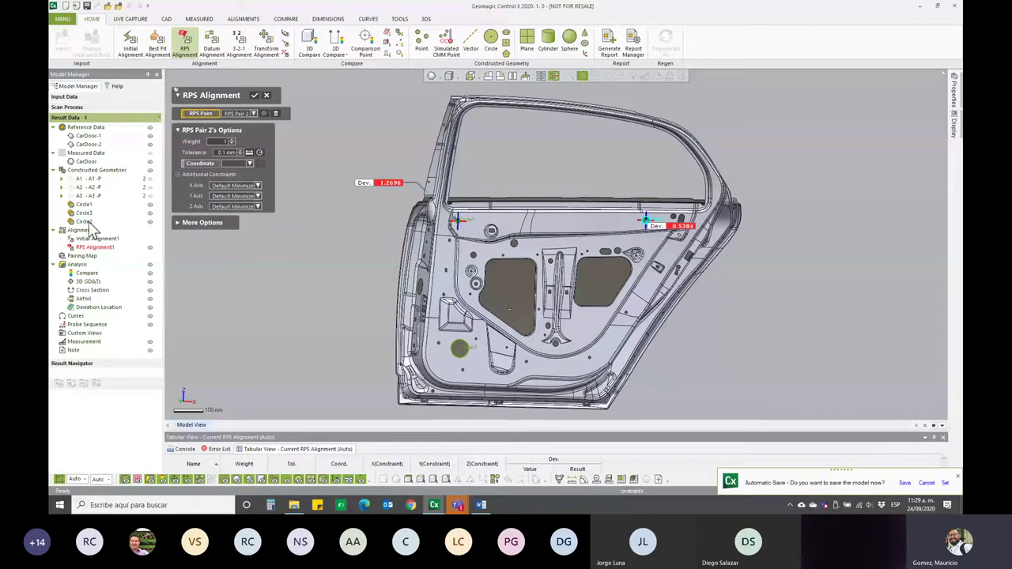
{"action": "left_click_drag", "start_coordinate": [684, 227], "coordinate": [688, 192]}
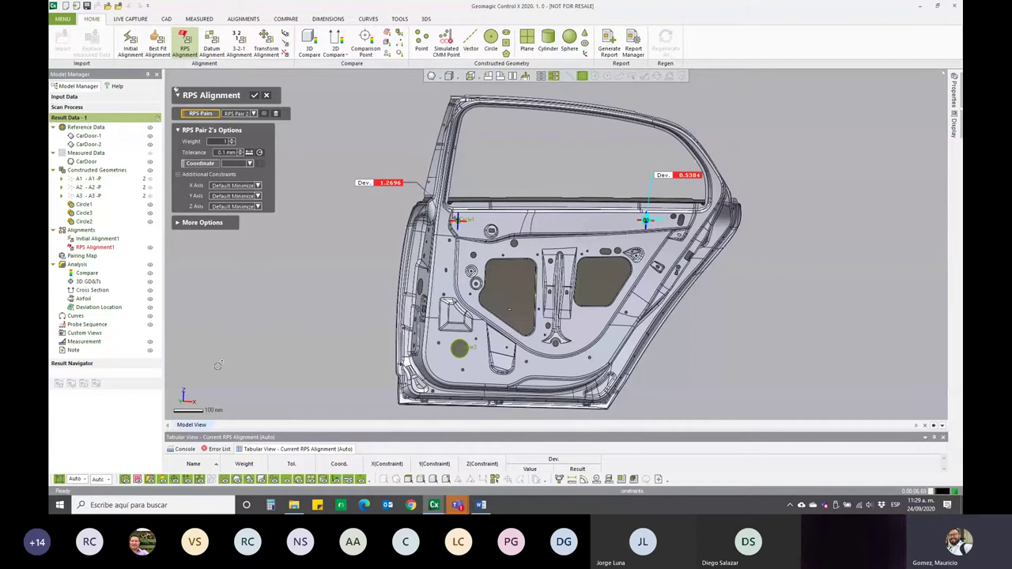
{"action": "right_click_drag", "start_coordinate": [245, 363], "coordinate": [198, 372]}
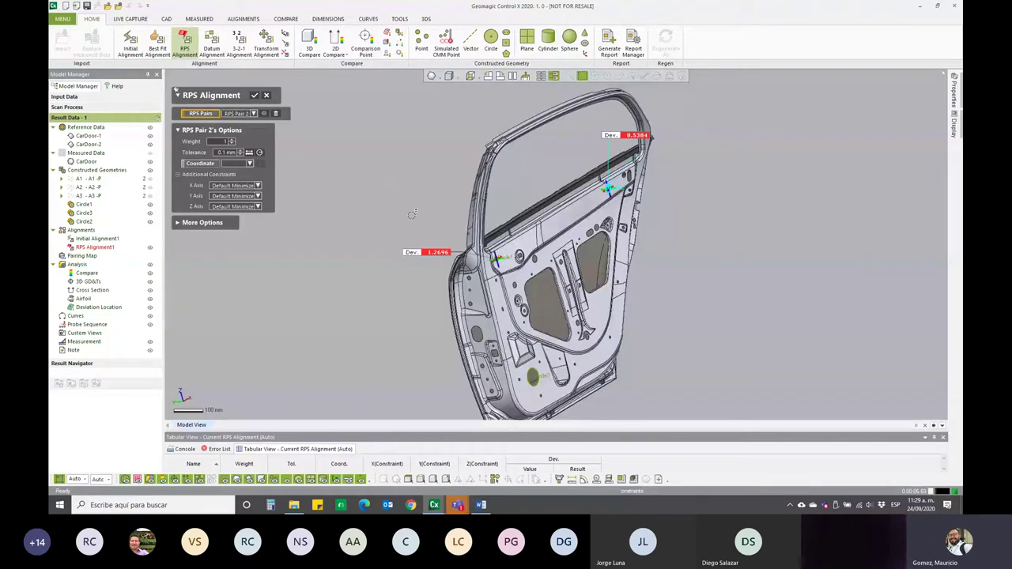
{"action": "right_click_drag", "start_coordinate": [412, 215], "coordinate": [506, 257]}
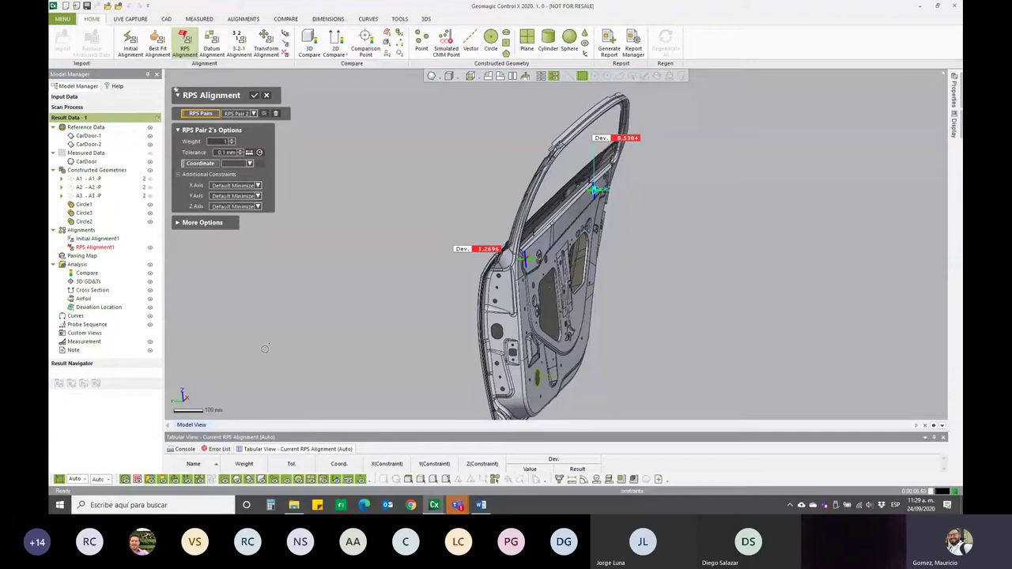
{"action": "mouse_move", "coordinate": [260, 343]}
{"action": "right_mouse_down"}
{"action": "mouse_move", "coordinate": [385, 346]}
{"action": "mouse_move", "coordinate": [303, 245]}
{"action": "mouse_move", "coordinate": [242, 267]}
{"action": "mouse_move", "coordinate": [389, 209]}
{"action": "mouse_move", "coordinate": [504, 215]}
{"action": "right_mouse_up"}
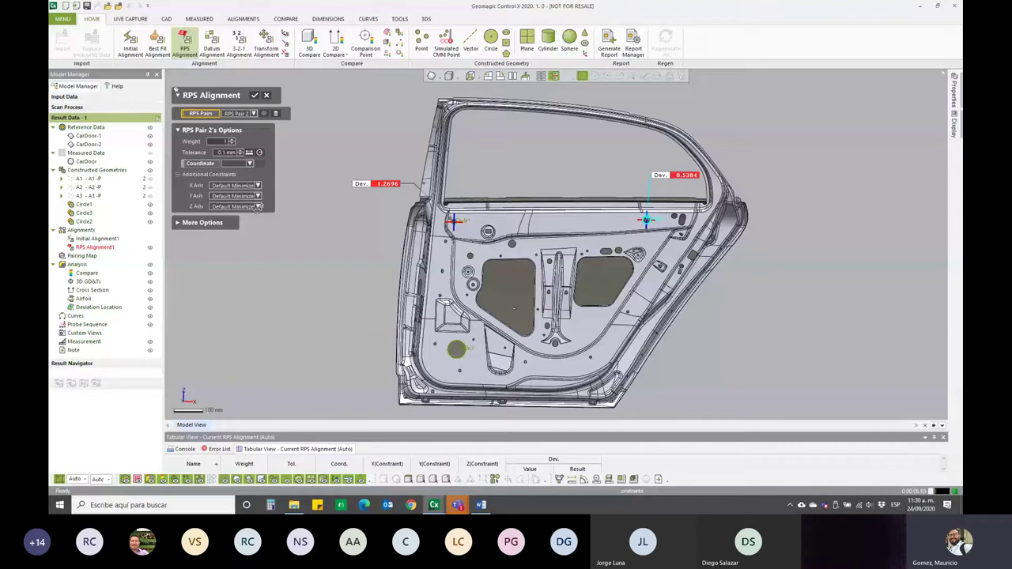
{"action": "mouse_move", "coordinate": [268, 308]}
{"action": "right_mouse_down"}
{"action": "mouse_move", "coordinate": [369, 314]}
{"action": "mouse_move", "coordinate": [337, 293]}
{"action": "mouse_move", "coordinate": [412, 295]}
{"action": "mouse_move", "coordinate": [160, 425]}
{"action": "right_mouse_up"}
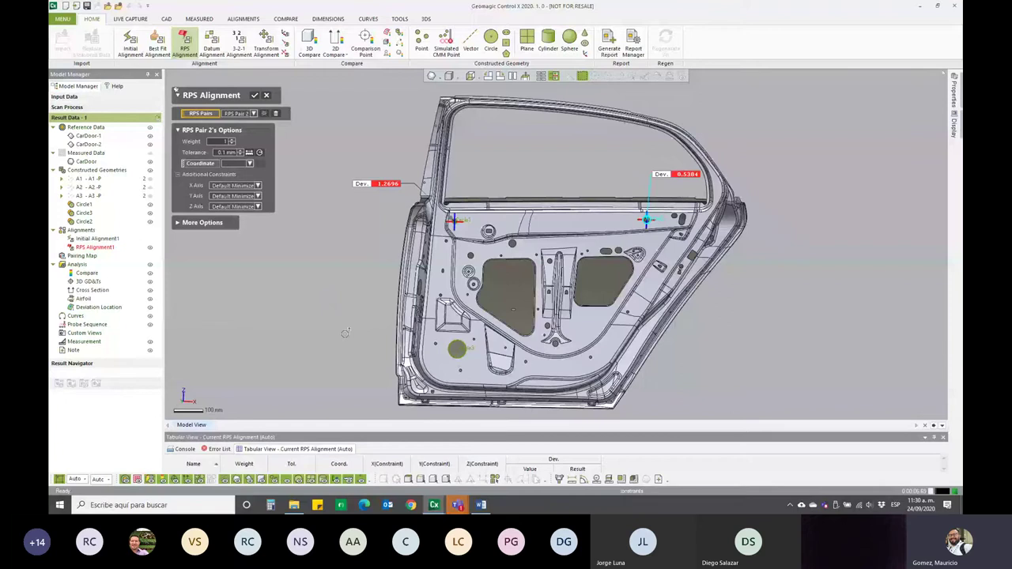
{"action": "right_click_drag", "start_coordinate": [347, 333], "coordinate": [416, 269]}
{"action": "middle_click_drag", "start_coordinate": [416, 269], "coordinate": [593, 244]}
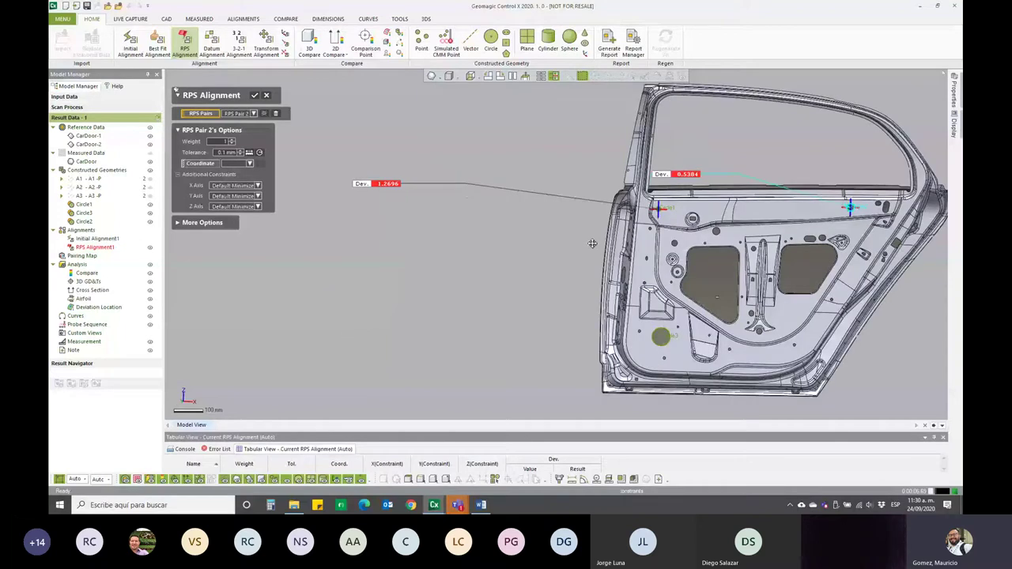
{"action": "middle_click_drag", "start_coordinate": [593, 243], "coordinate": [406, 256]}
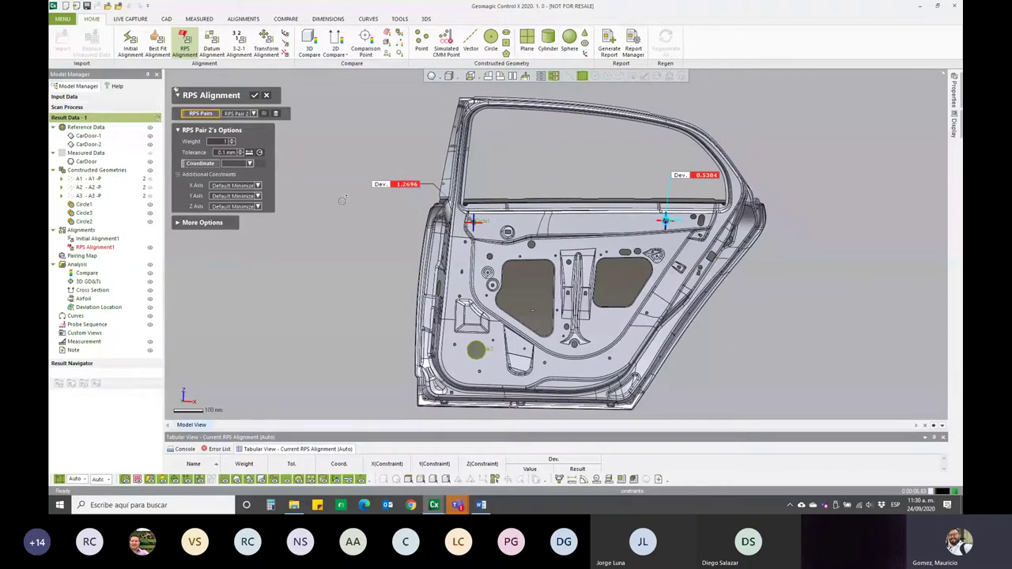
- Set RPS Pair 2's X Axis to None (deviation 0.3251) and add the lower circle as RPS Pair 3
{"action": "left_click", "coordinate": [258, 185]}
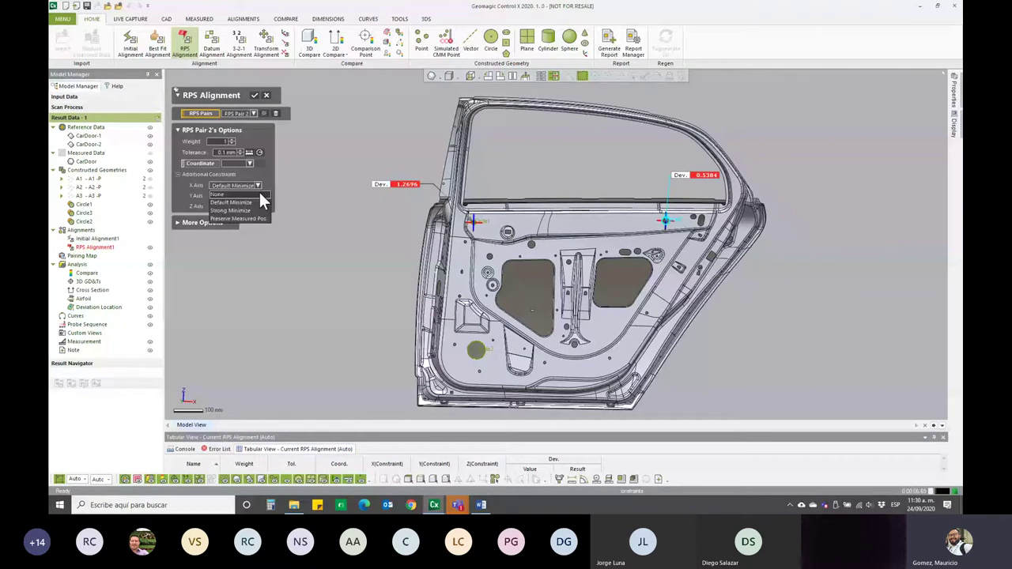
{"action": "left_click", "coordinate": [259, 193]}
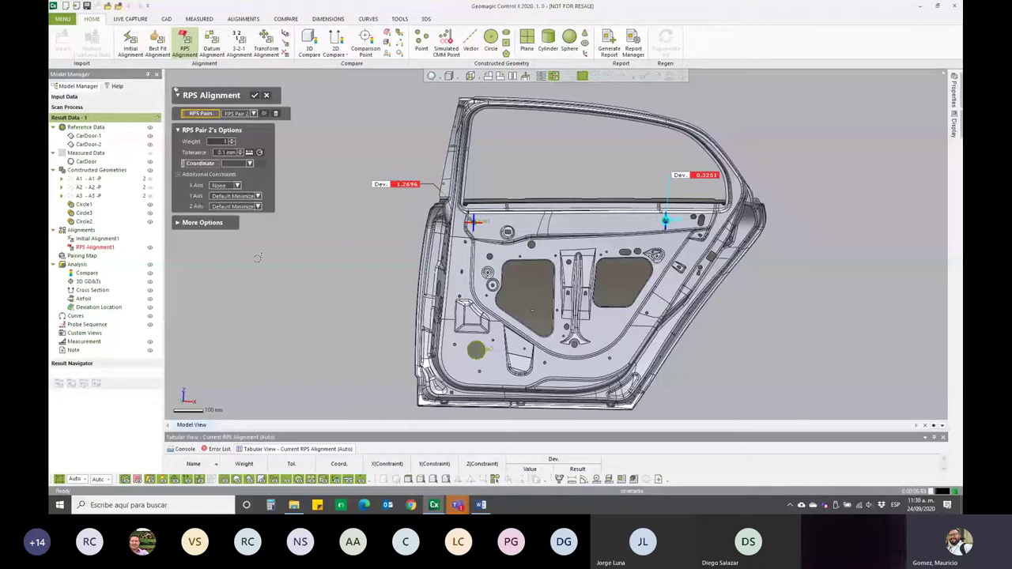
{"action": "left_click", "coordinate": [89, 222]}
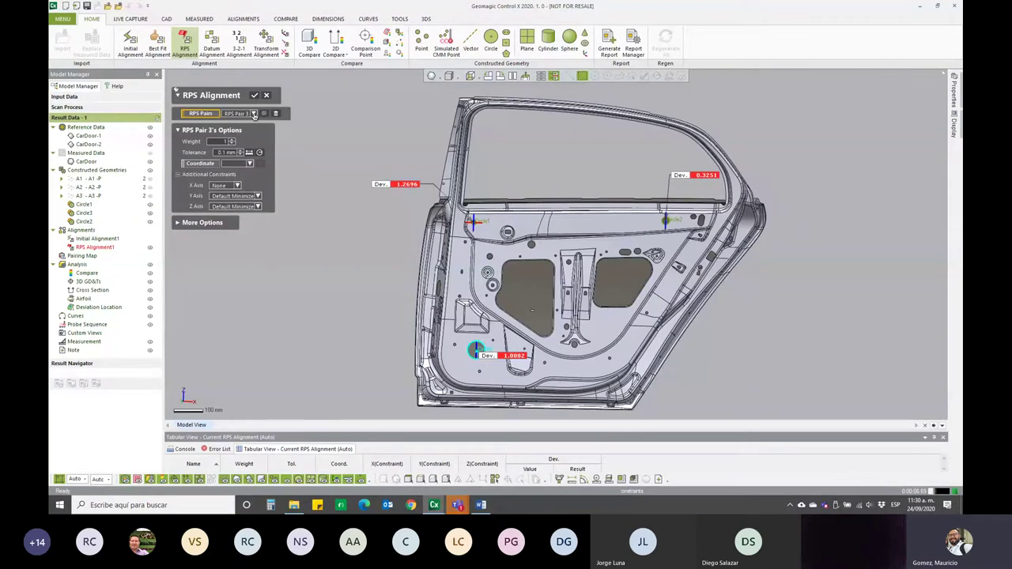
{"action": "left_click", "coordinate": [254, 115]}
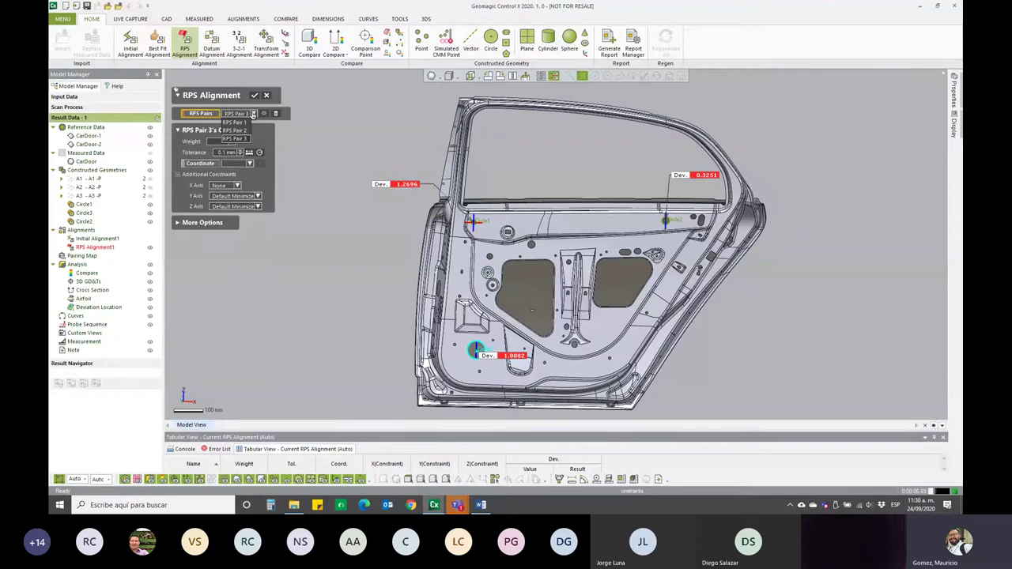
{"action": "left_click", "coordinate": [235, 139]}
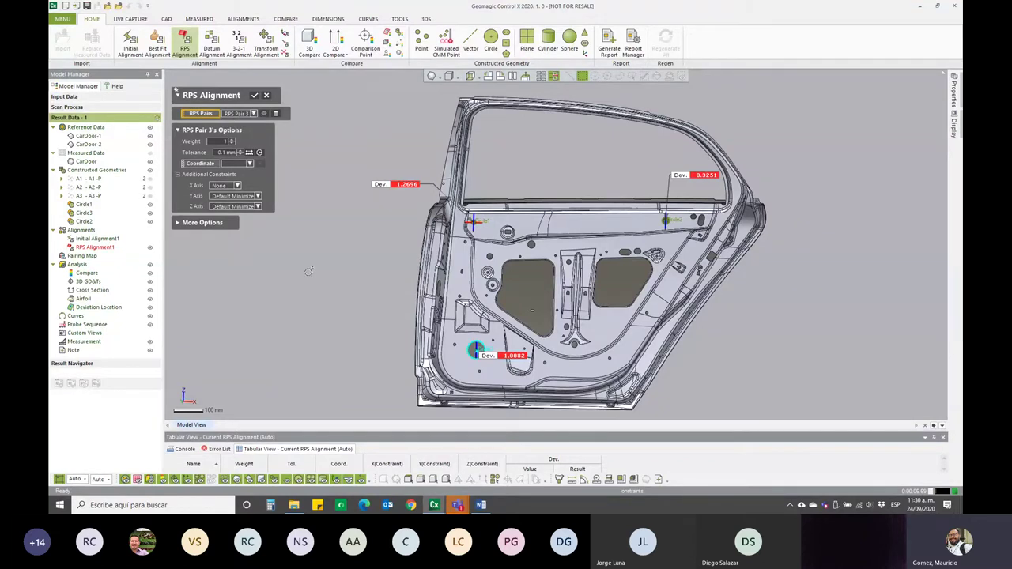
{"action": "mouse_move", "coordinate": [325, 206]}
{"action": "right_mouse_down"}
{"action": "mouse_move", "coordinate": [399, 230]}
{"action": "mouse_move", "coordinate": [465, 387]}
{"action": "right_mouse_up"}
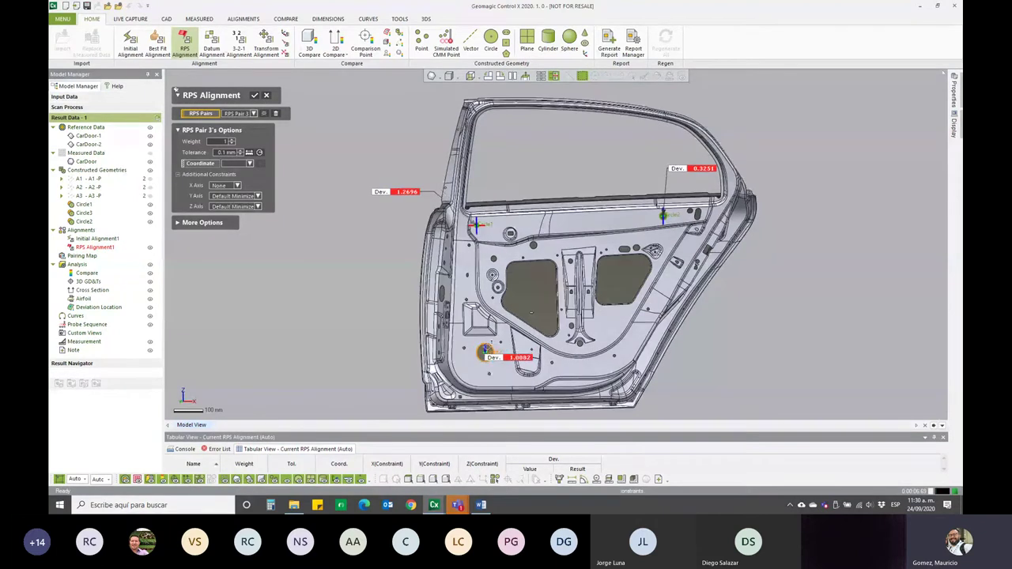
{"action": "right_click_drag", "start_coordinate": [369, 270], "coordinate": [455, 264]}
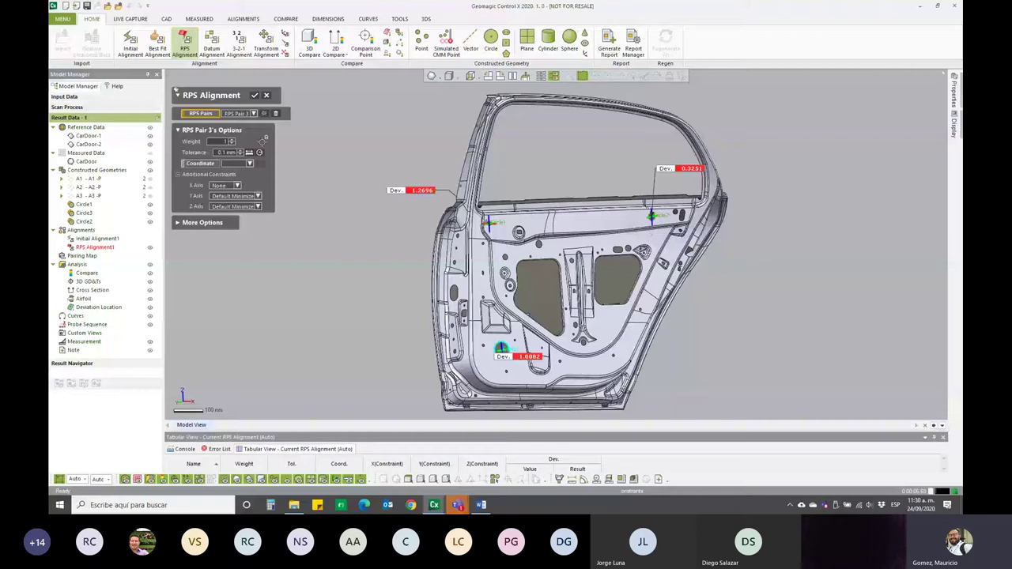
{"action": "mouse_move", "coordinate": [262, 141]}
{"action": "right_mouse_down"}
{"action": "mouse_move", "coordinate": [367, 139]}
{"action": "mouse_move", "coordinate": [499, 223]}
{"action": "right_mouse_up"}
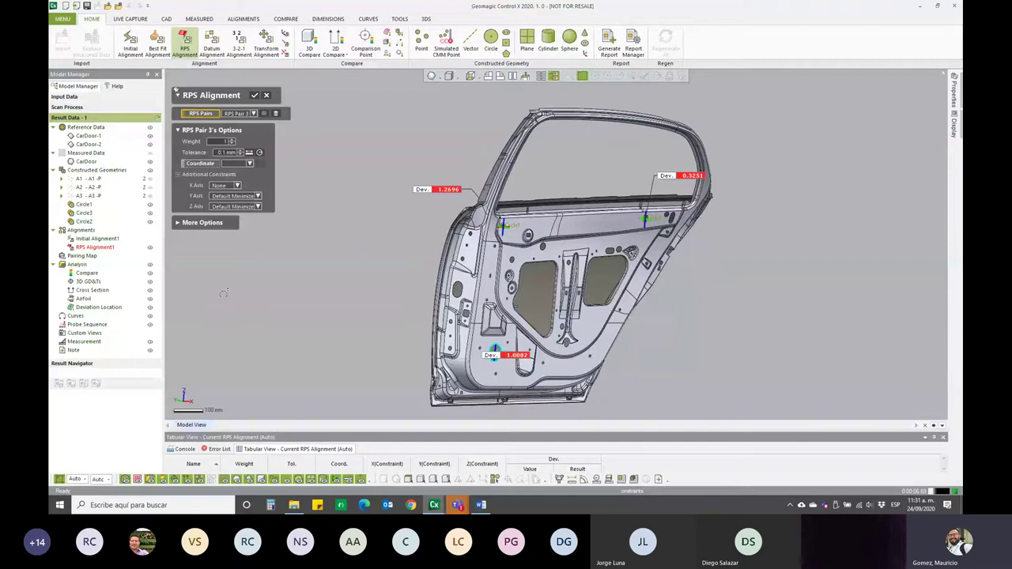
- Set RPS Pair 3's Z Axis to None, cutting its deviation to 0.3371, and move that label left
{"action": "left_click", "coordinate": [258, 207]}
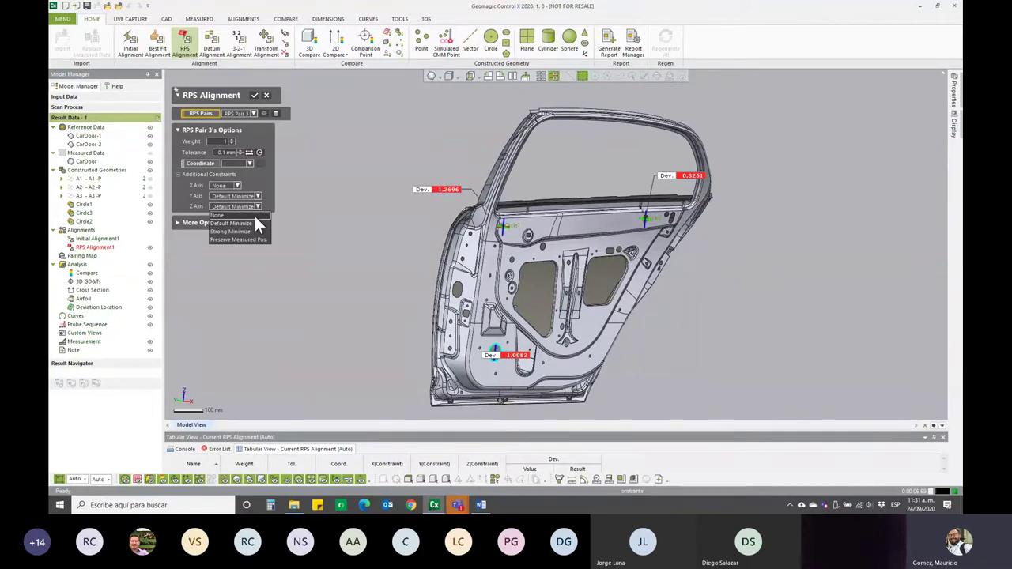
{"action": "left_click", "coordinate": [253, 214]}
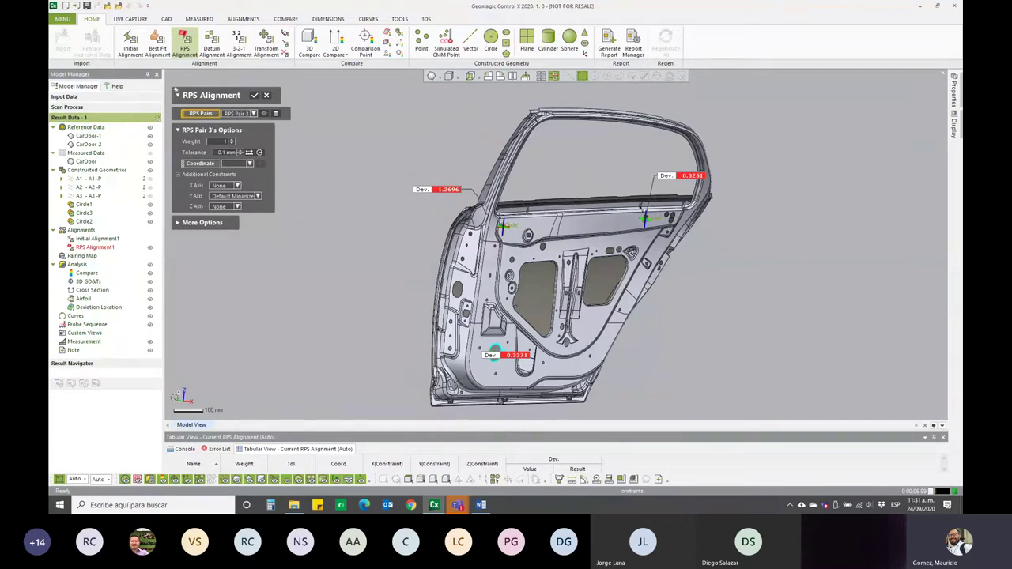
{"action": "right_click_drag", "start_coordinate": [656, 242], "coordinate": [526, 311]}
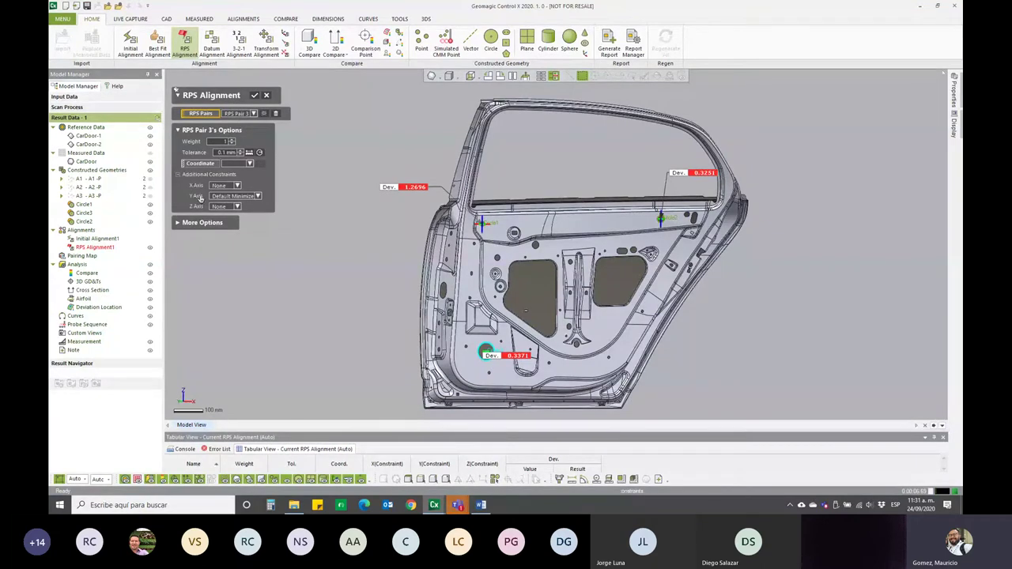
{"action": "right_click_drag", "start_coordinate": [382, 229], "coordinate": [452, 338]}
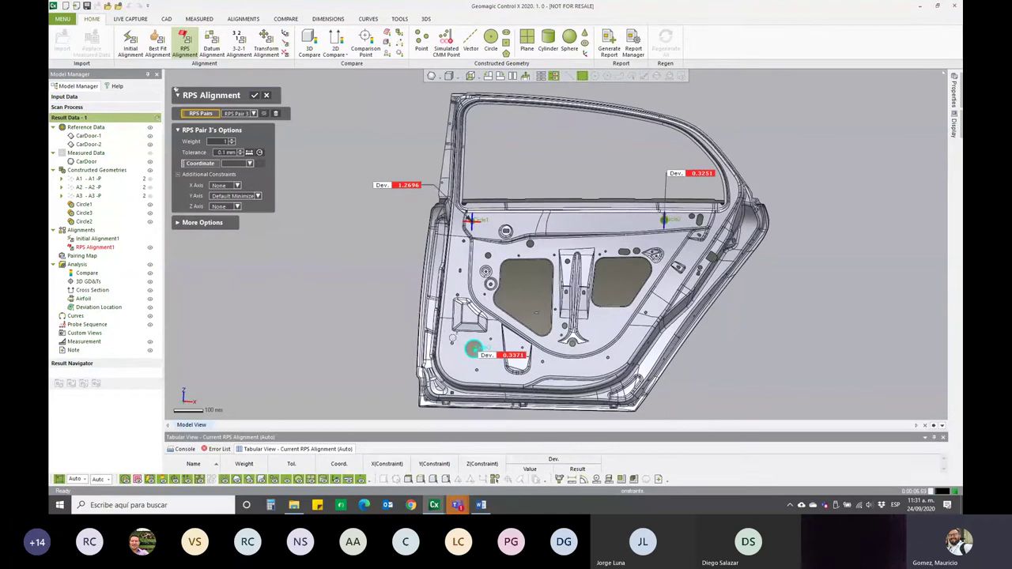
{"action": "left_click_drag", "start_coordinate": [492, 355], "coordinate": [364, 309]}
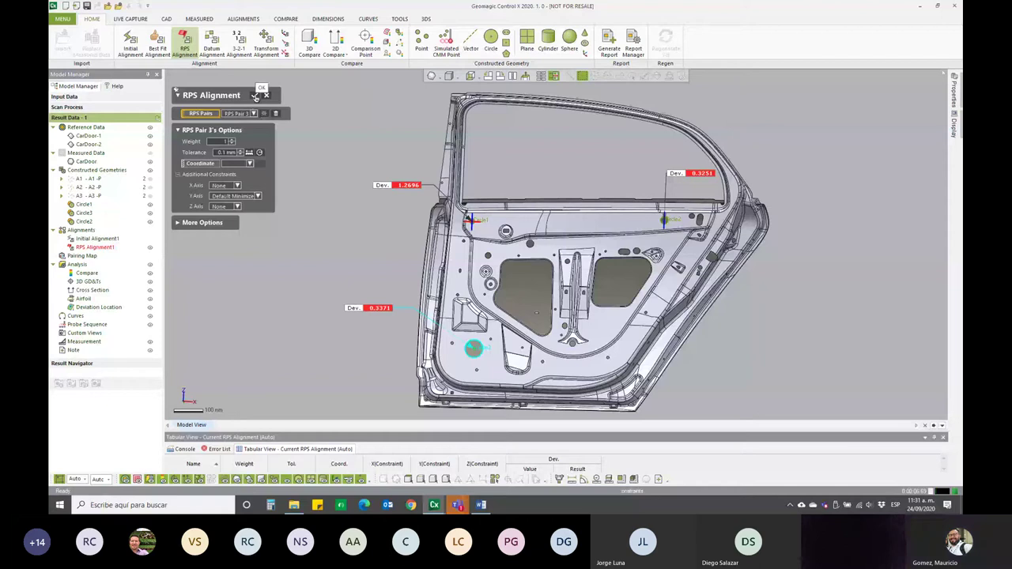
- Apply RPS Alignment1, reposition its three deviation labels, then hide them with its eye icon
{"action": "left_click", "coordinate": [256, 96]}
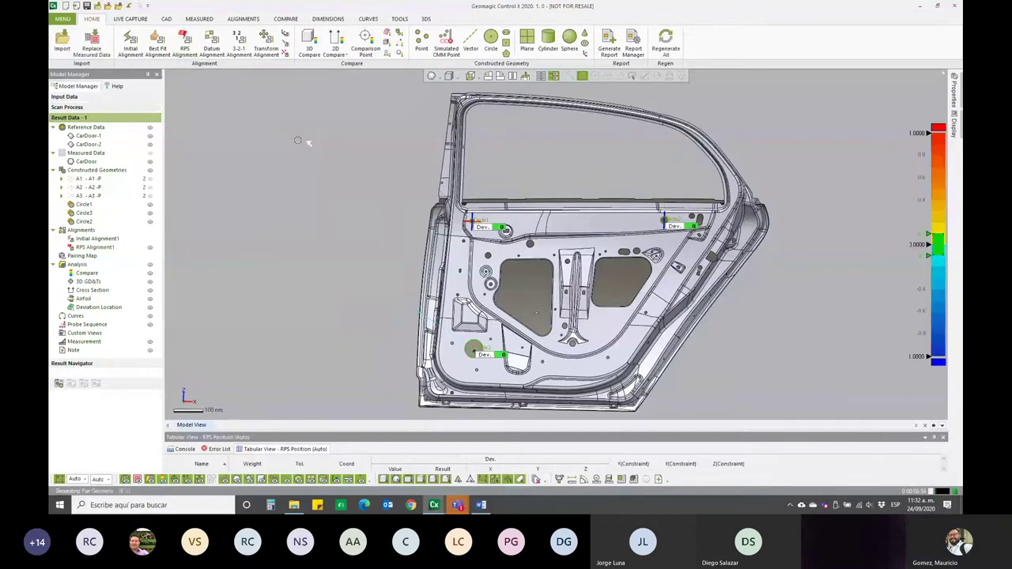
{"action": "left_click_drag", "start_coordinate": [483, 227], "coordinate": [396, 198]}
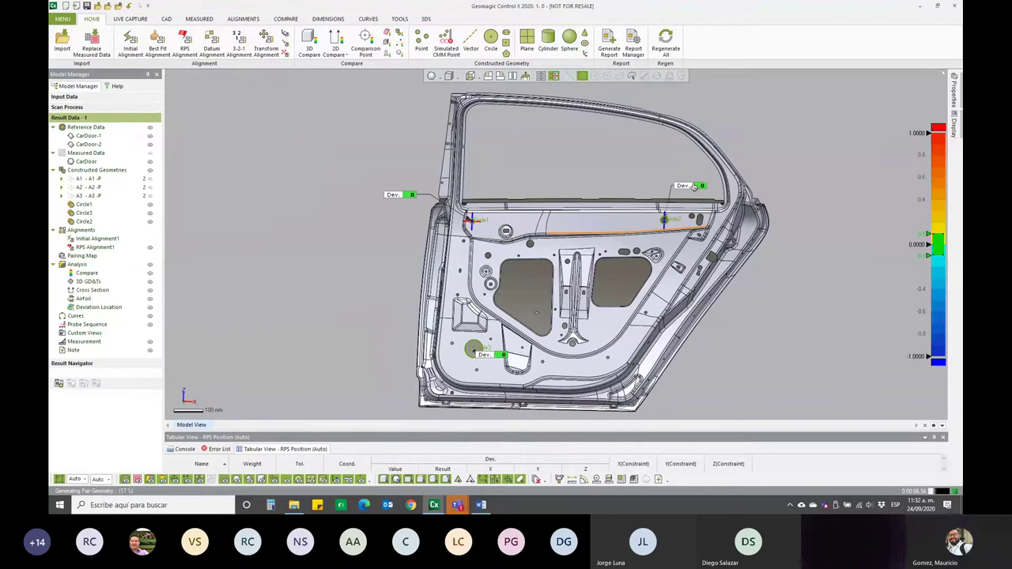
{"action": "left_click_drag", "start_coordinate": [674, 226], "coordinate": [690, 183]}
{"action": "left_click_drag", "start_coordinate": [484, 355], "coordinate": [358, 312]}
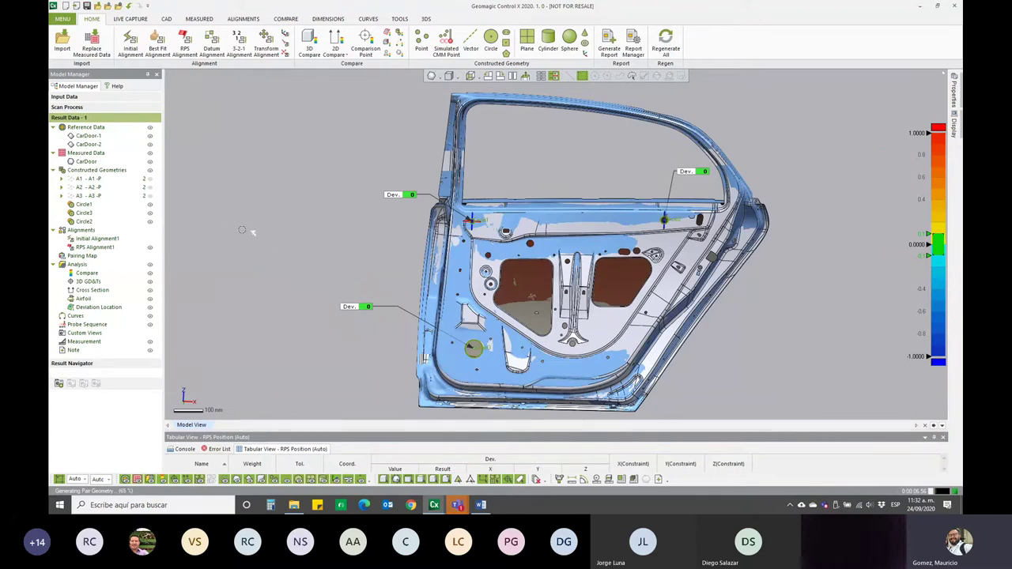
{"action": "left_click_drag", "start_coordinate": [396, 202], "coordinate": [379, 196]}
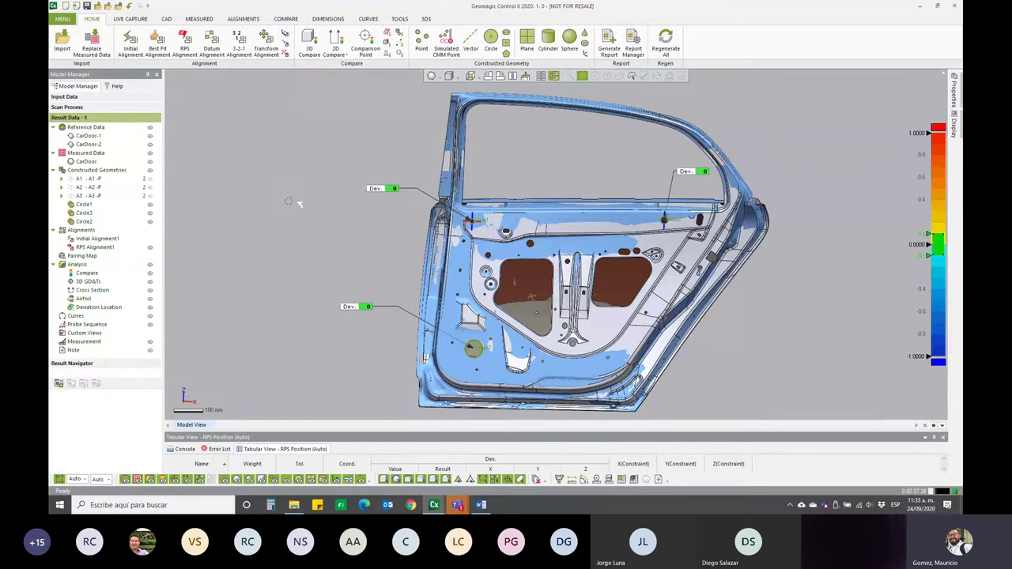
{"action": "mouse_move", "coordinate": [268, 179]}
{"action": "right_mouse_down"}
{"action": "mouse_move", "coordinate": [493, 210]}
{"action": "mouse_move", "coordinate": [147, 163]}
{"action": "right_mouse_up"}
{"action": "left_click", "coordinate": [150, 247]}
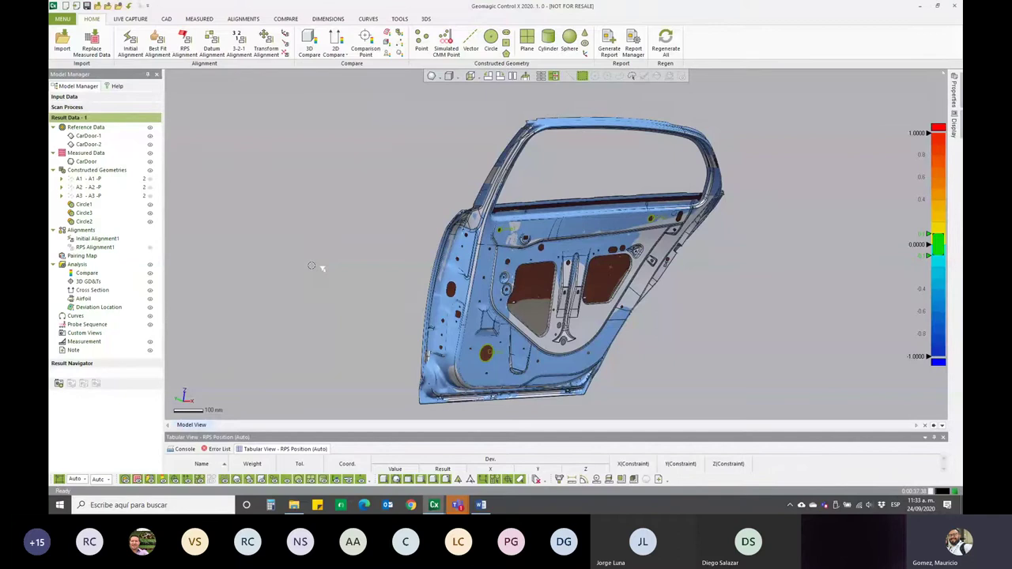
- Launch 3D Compare from the COMPARE tab to show the door's ±1 mm deviation colour map
{"action": "mouse_move", "coordinate": [355, 284]}
{"action": "right_mouse_down"}
{"action": "mouse_move", "coordinate": [694, 255]}
{"action": "mouse_move", "coordinate": [649, 267]}
{"action": "right_mouse_up"}
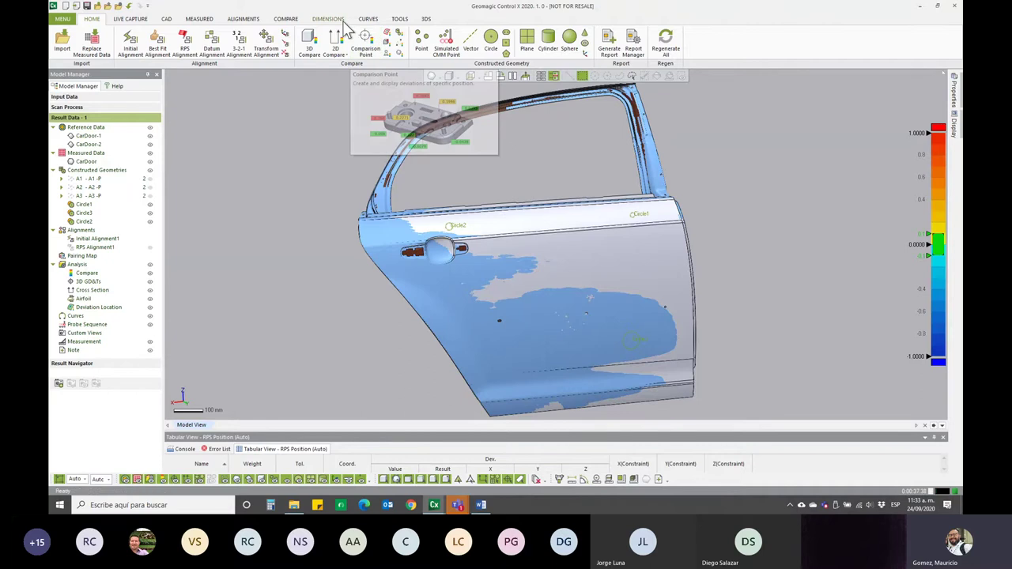
{"action": "left_click", "coordinate": [327, 18]}
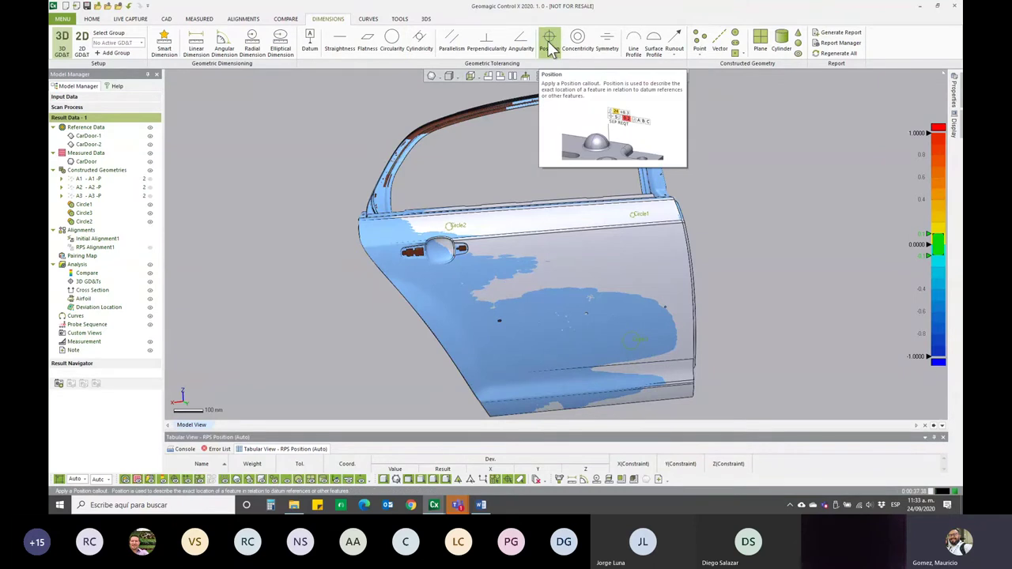
{"action": "left_click", "coordinate": [284, 21]}
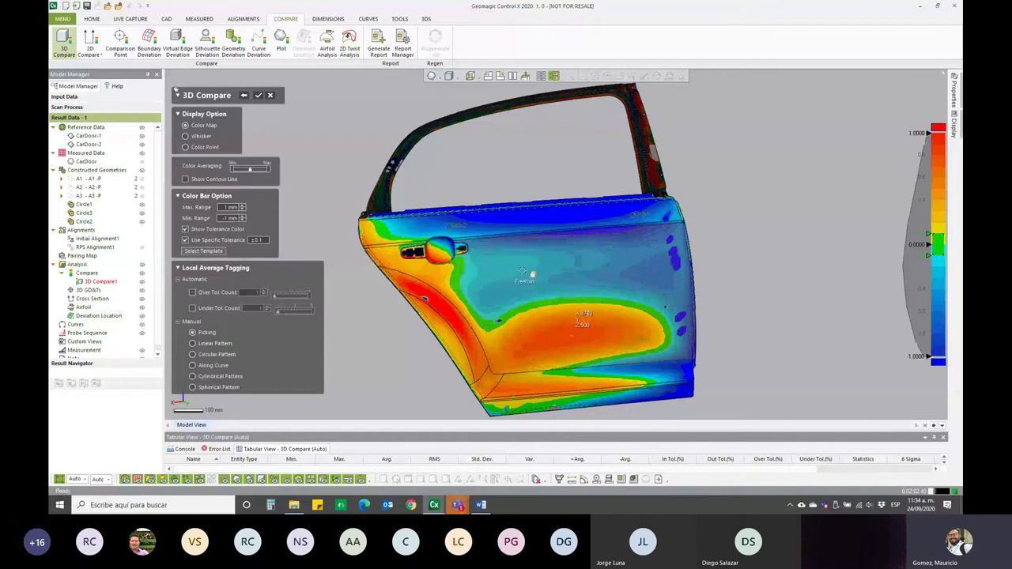
- Set the colour bar to ±3 mm range with ±0.5 tolerance and finish 3D Compare1 (47.1071% in tolerance)
{"action": "mouse_move", "coordinate": [585, 305]}
{"action": "right_mouse_down"}
{"action": "mouse_move", "coordinate": [536, 263]}
{"action": "mouse_move", "coordinate": [557, 272]}
{"action": "right_mouse_up"}
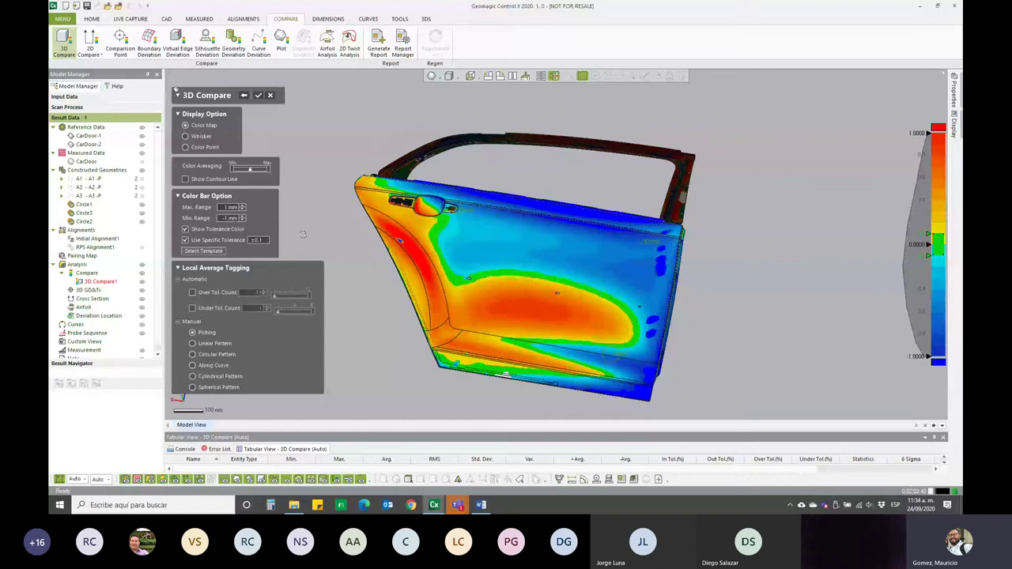
{"action": "double_click", "coordinate": [229, 207]}
{"action": "key", "text": "Tab"}
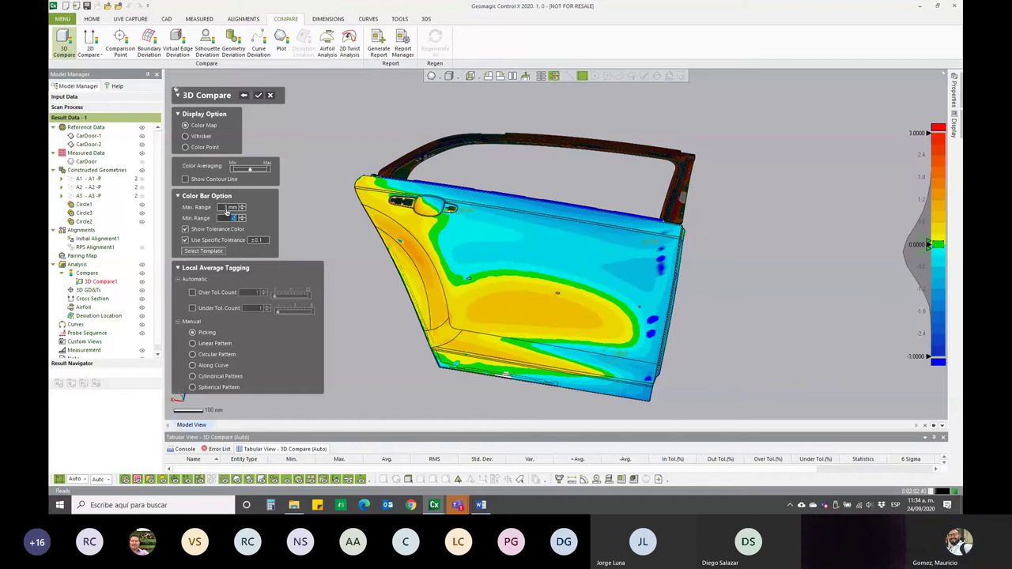
{"action": "double_click", "coordinate": [263, 240]}
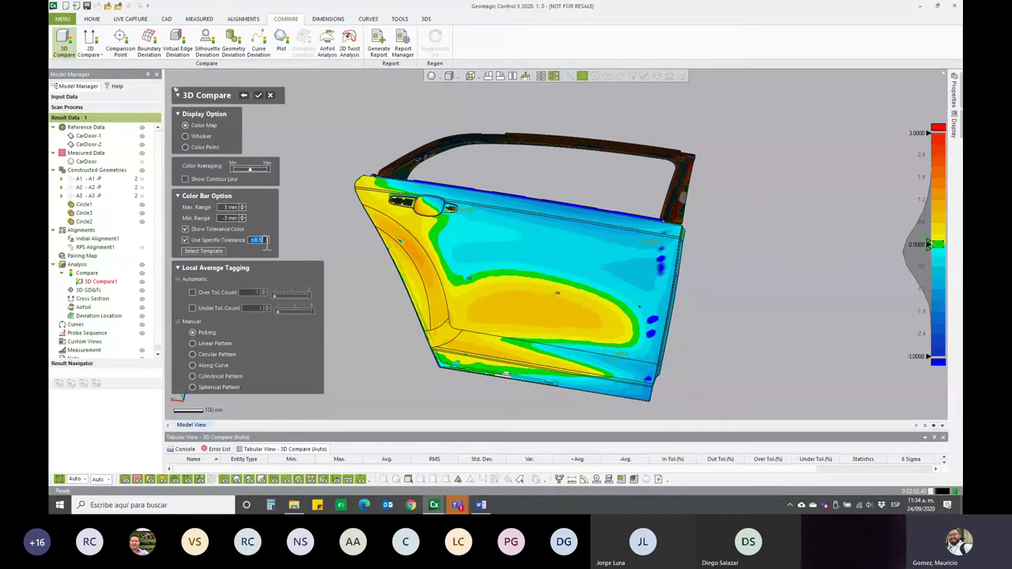
{"action": "left_click", "coordinate": [267, 242]}
{"action": "type", "text": "5"}
{"action": "key", "text": "Return"}
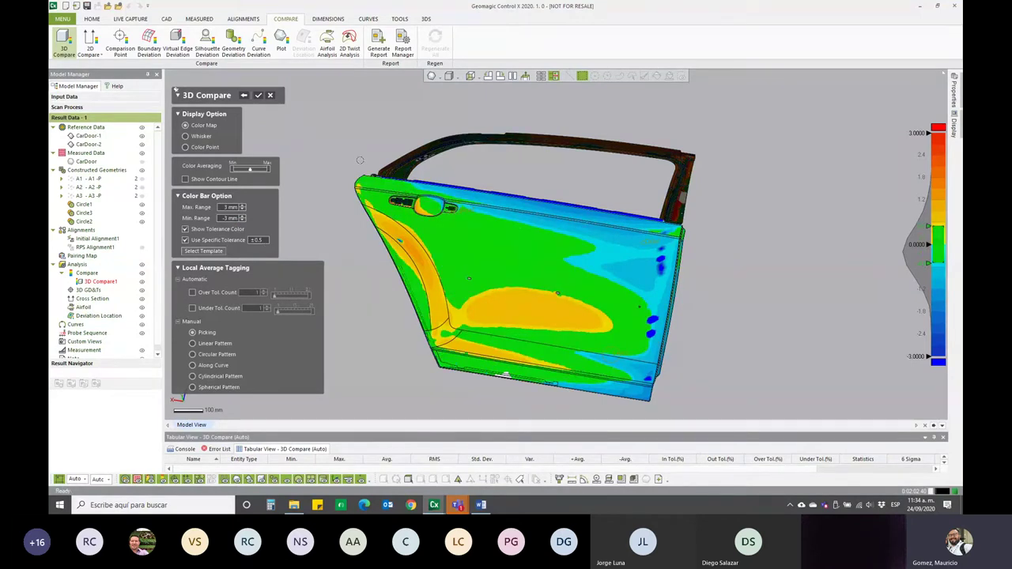
{"action": "left_click", "coordinate": [258, 95]}
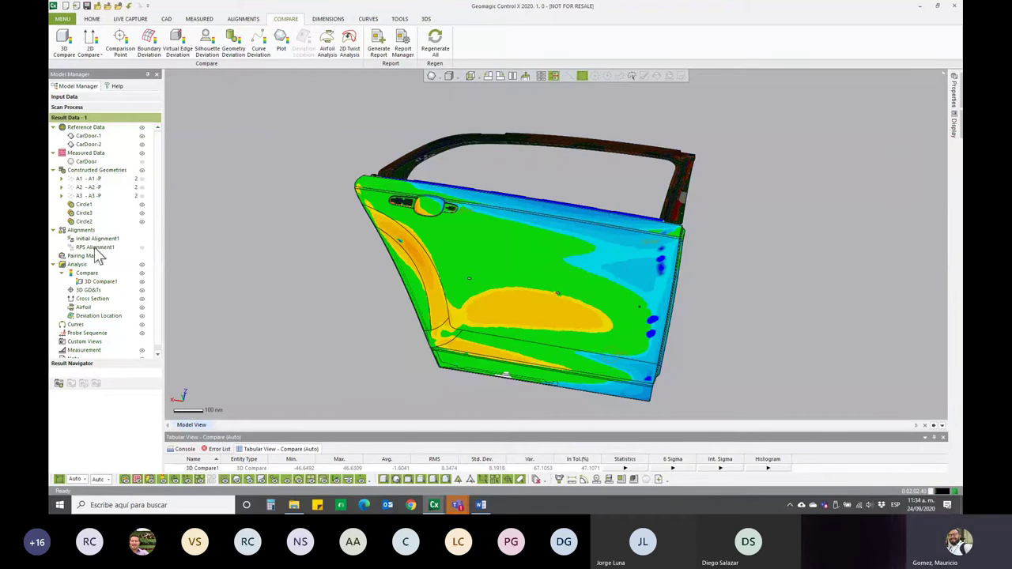
- Edit 3D Compare1 and advance to its Display Option page, framing the door's colour map
{"action": "double_click", "coordinate": [93, 282]}
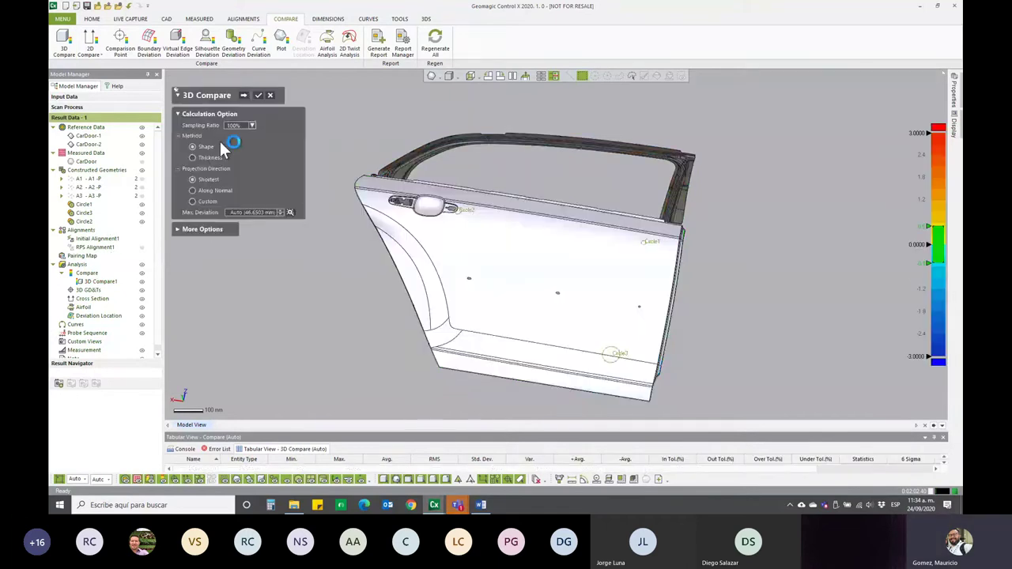
{"action": "left_click", "coordinate": [243, 95]}
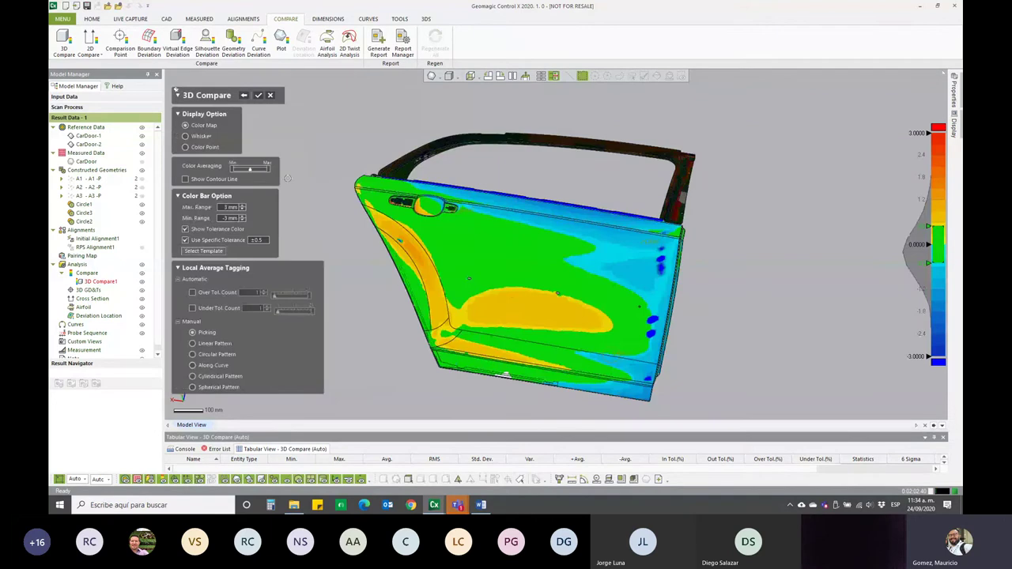
{"action": "right_click_drag", "start_coordinate": [530, 248], "coordinate": [401, 219]}
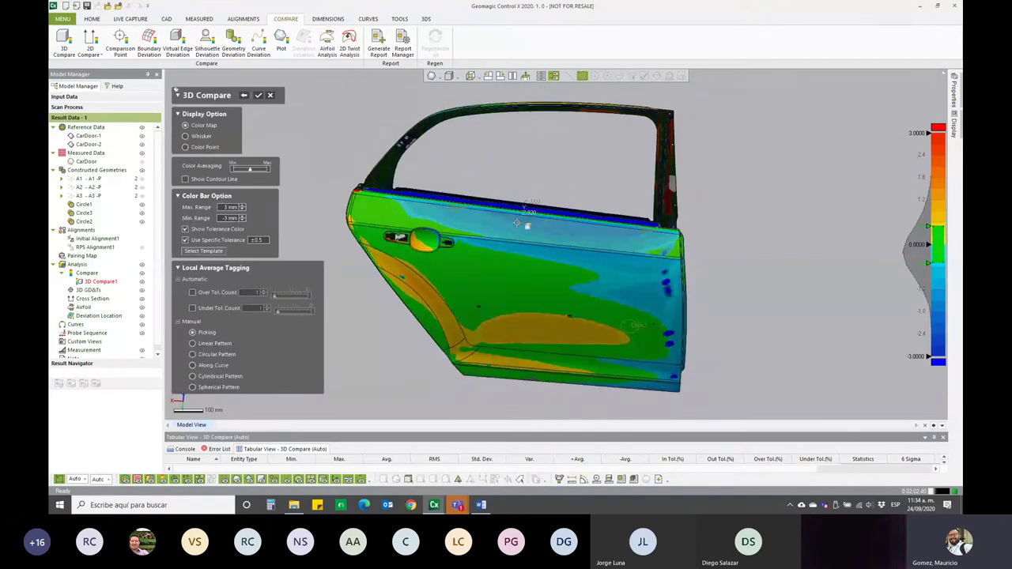
{"action": "scroll", "coordinate": [517, 224], "scroll_direction": "up", "scroll_amount": 3}
{"action": "scroll", "coordinate": [527, 214], "scroll_direction": "up", "scroll_amount": 2}
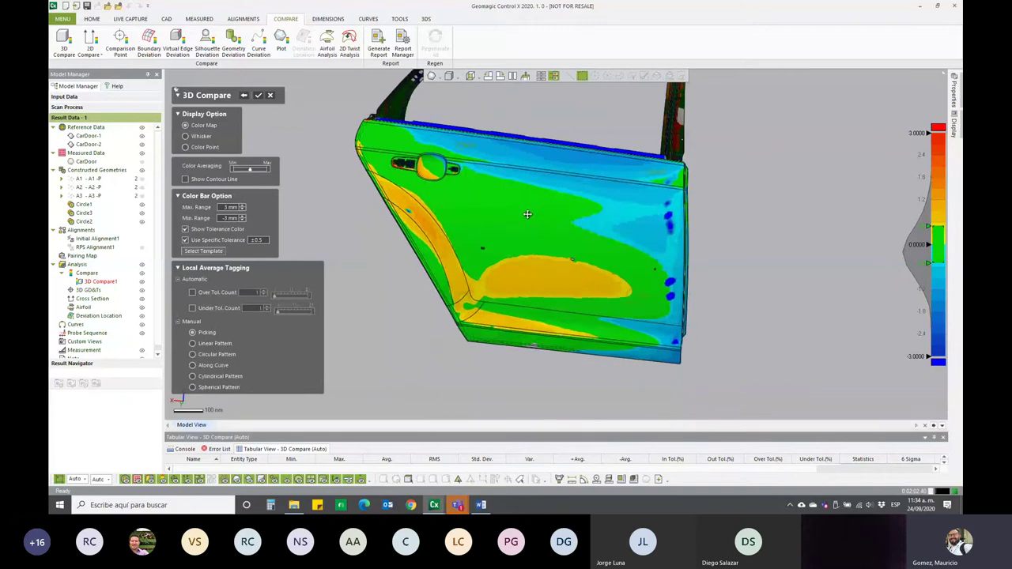
{"action": "middle_click_drag", "start_coordinate": [527, 214], "coordinate": [541, 222]}
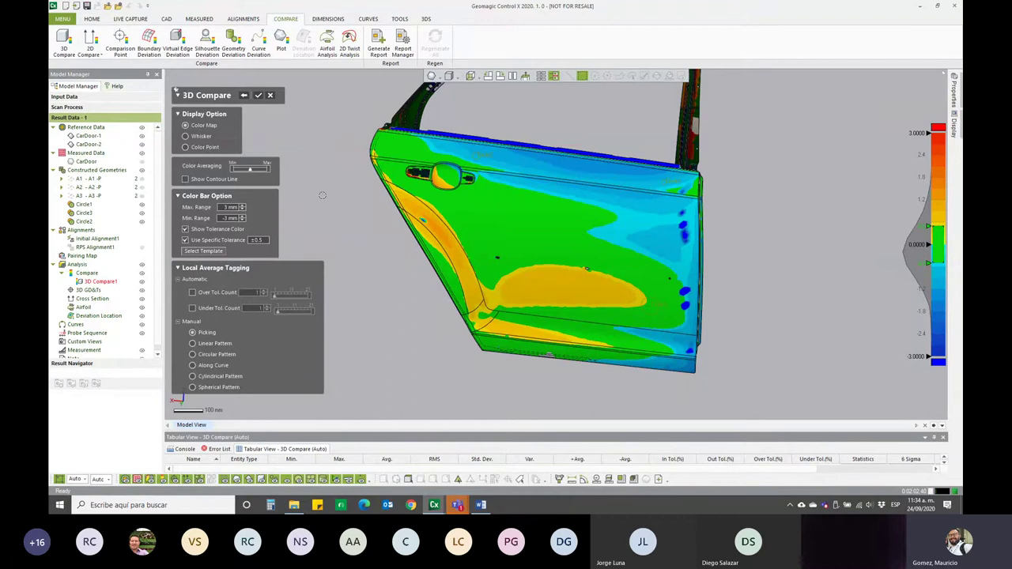
{"action": "right_click_drag", "start_coordinate": [322, 195], "coordinate": [332, 219]}
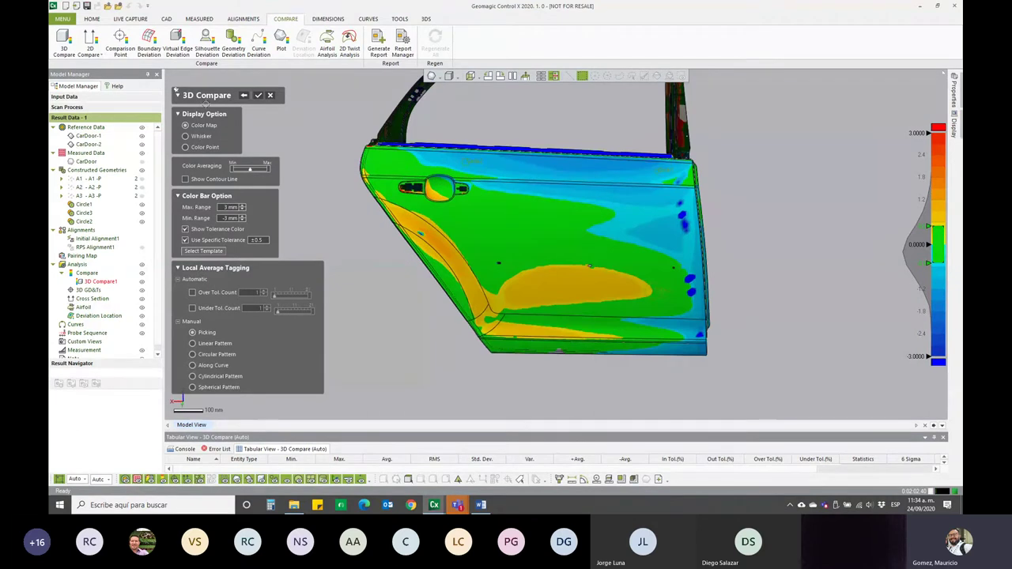
- Place nine ±0.5 deviation tags: upper rear corner, top edge, handle, front, lower middle, sill, lower and rear edges
{"action": "left_click", "coordinate": [666, 171]}
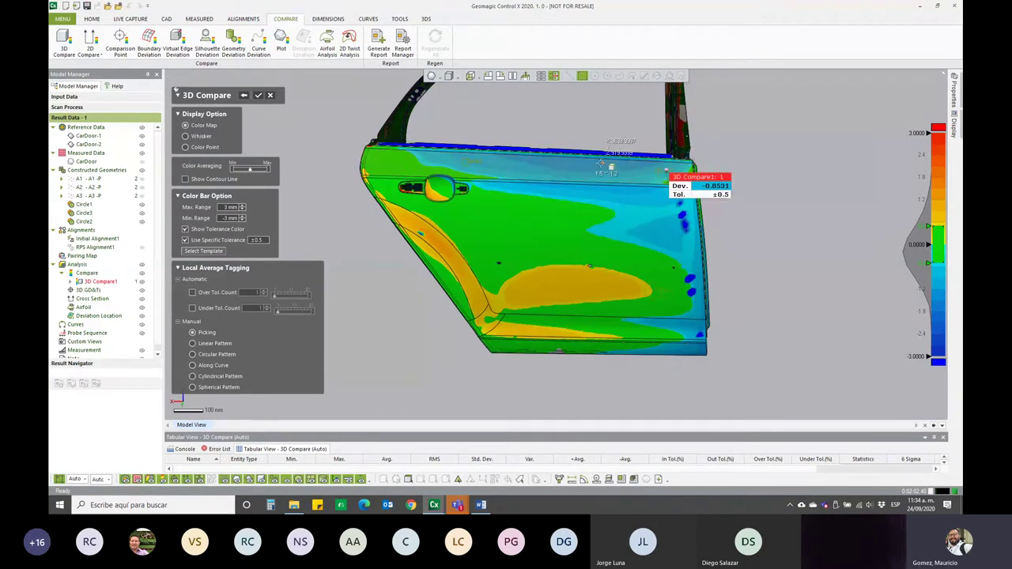
{"action": "left_click", "coordinate": [598, 167]}
{"action": "left_click", "coordinate": [509, 167]}
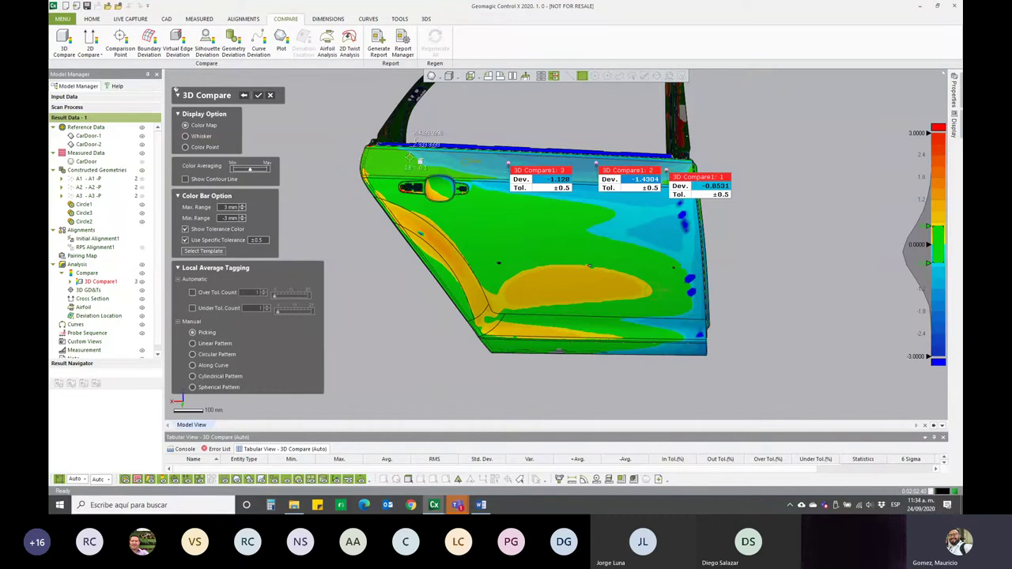
{"action": "left_click", "coordinate": [409, 156]}
{"action": "left_click", "coordinate": [408, 223]}
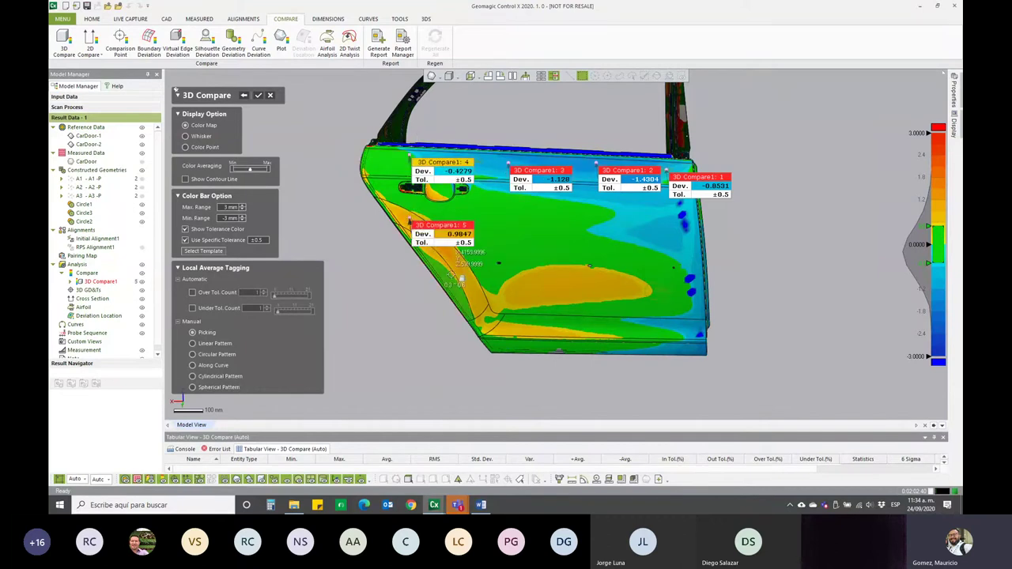
{"action": "left_click", "coordinate": [454, 283]}
{"action": "left_click", "coordinate": [501, 347]}
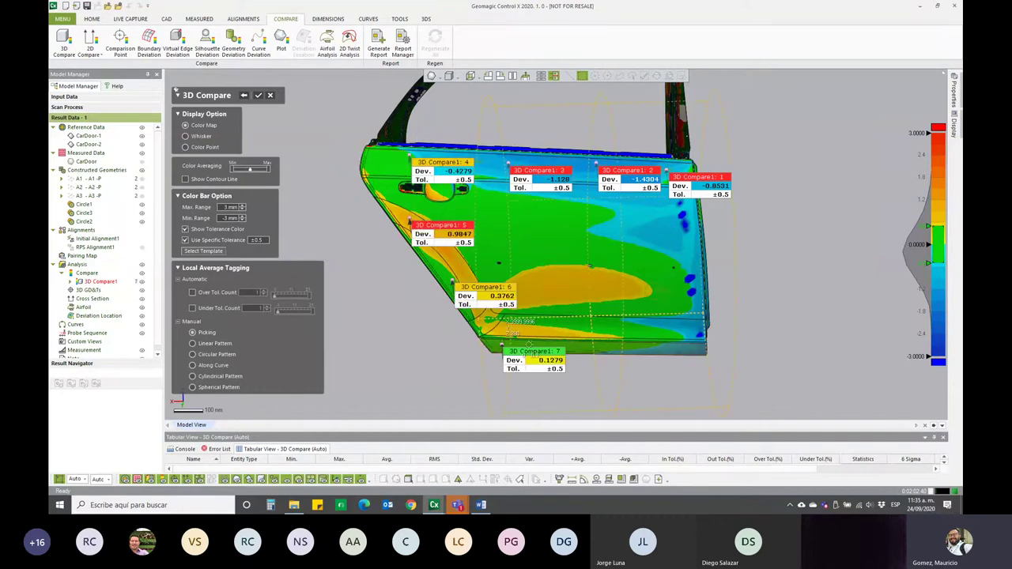
{"action": "left_click", "coordinate": [648, 351]}
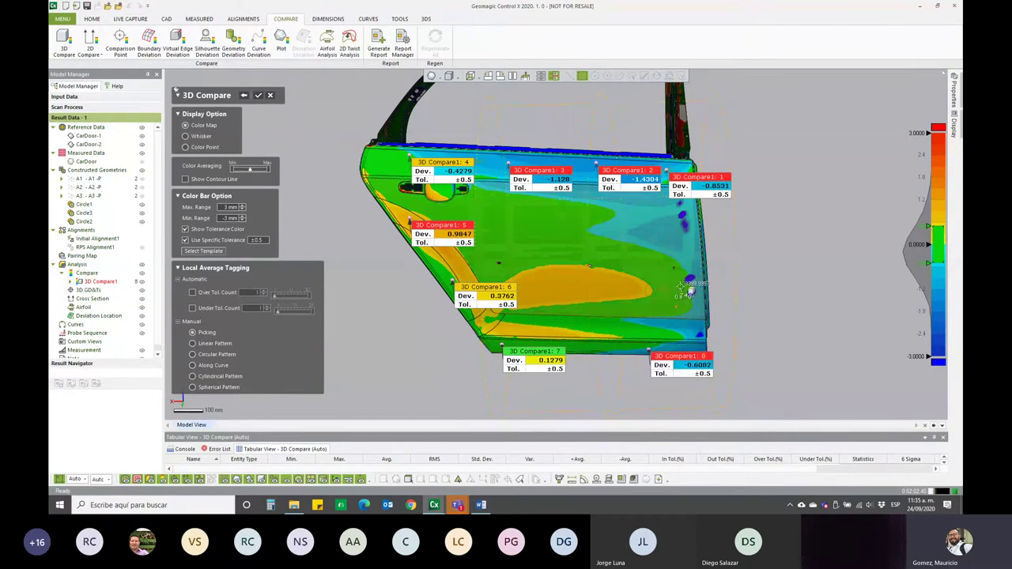
{"action": "left_click", "coordinate": [680, 285]}
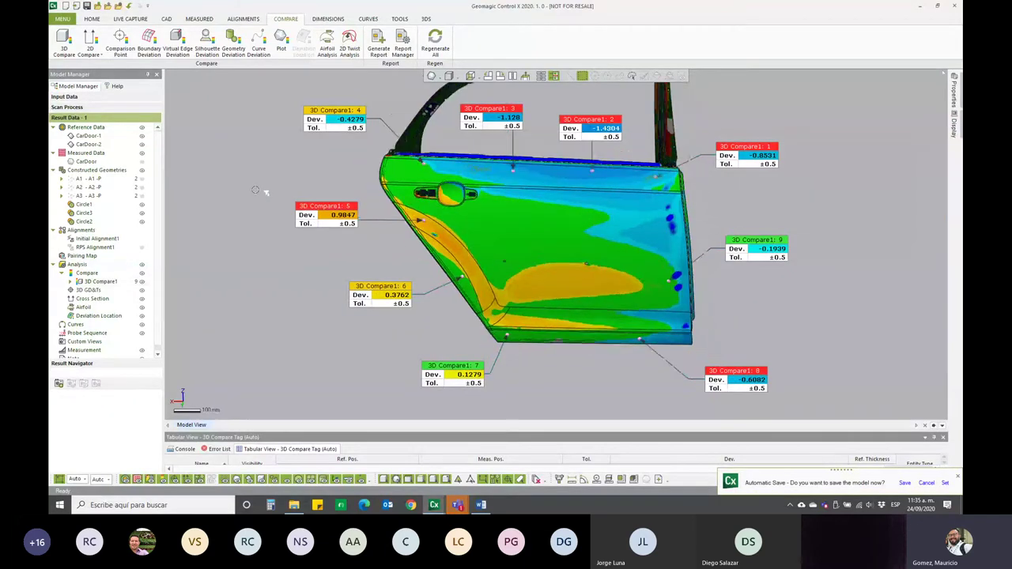
- Turn the door side-on and enlarge the Tabular View to show the nine-tag 3D Compare table
{"action": "right_click_drag", "start_coordinate": [255, 190], "coordinate": [337, 194]}
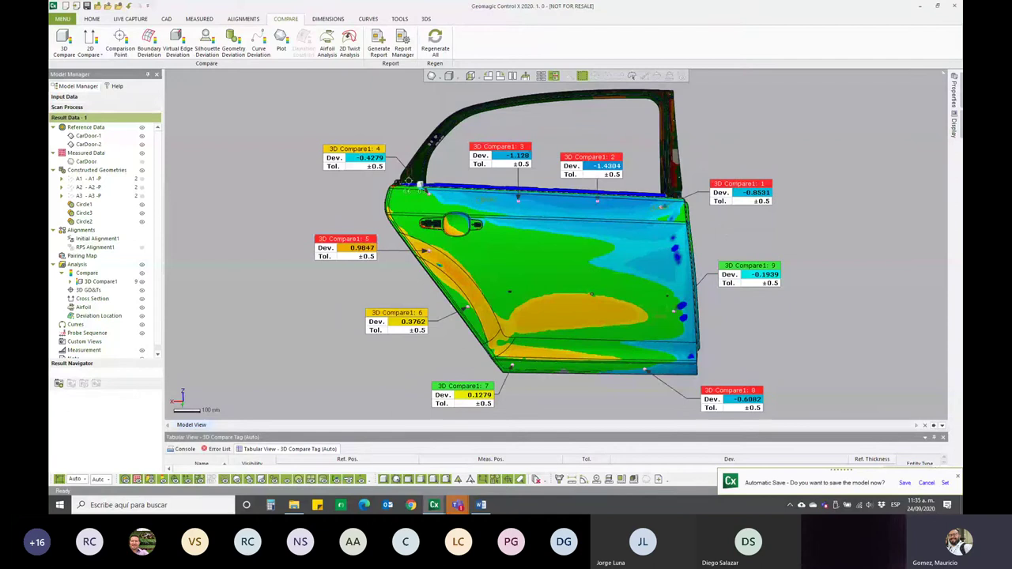
{"action": "left_click_drag", "start_coordinate": [372, 432], "coordinate": [378, 309]}
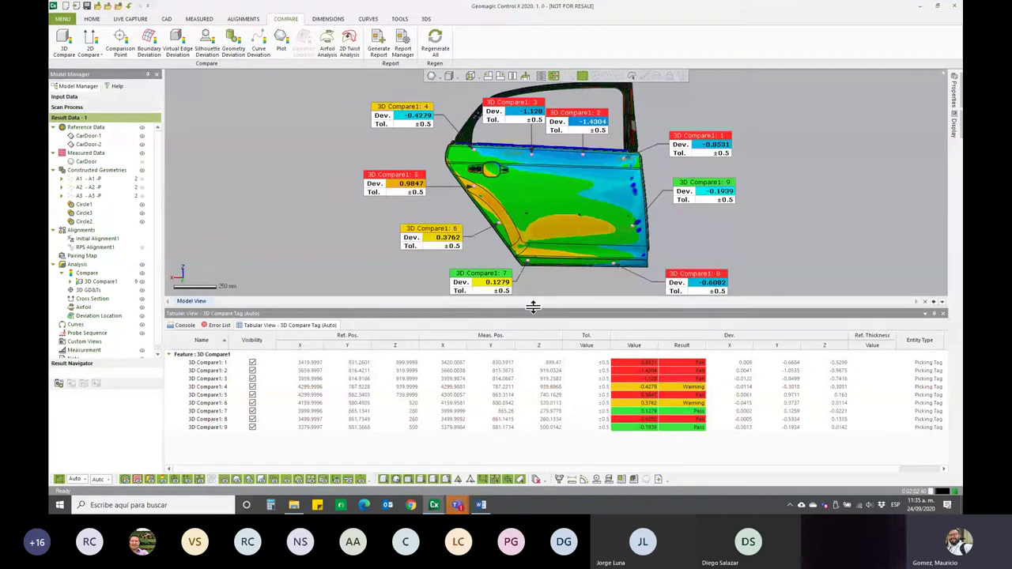
{"action": "left_click_drag", "start_coordinate": [534, 307], "coordinate": [533, 356]}
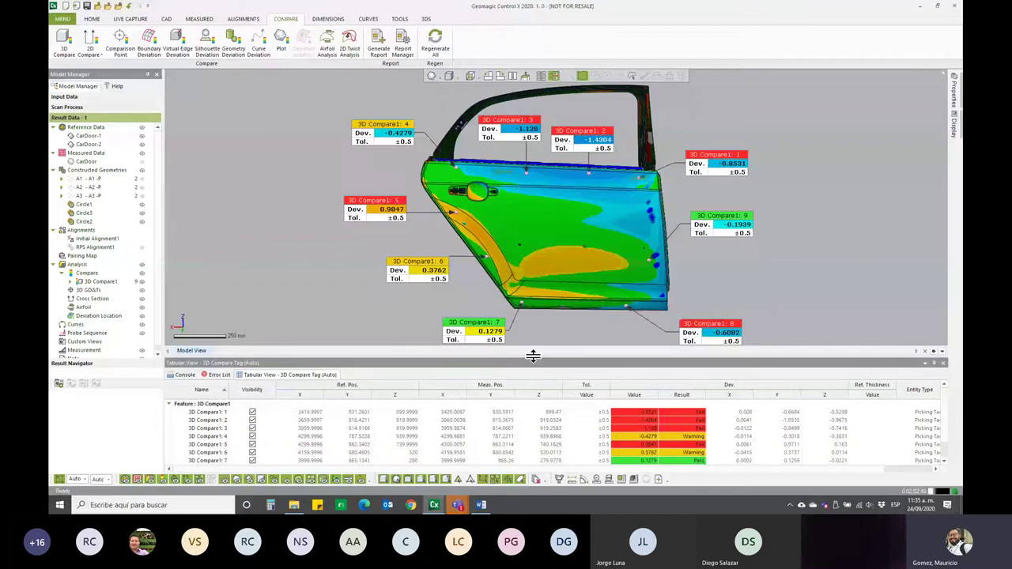
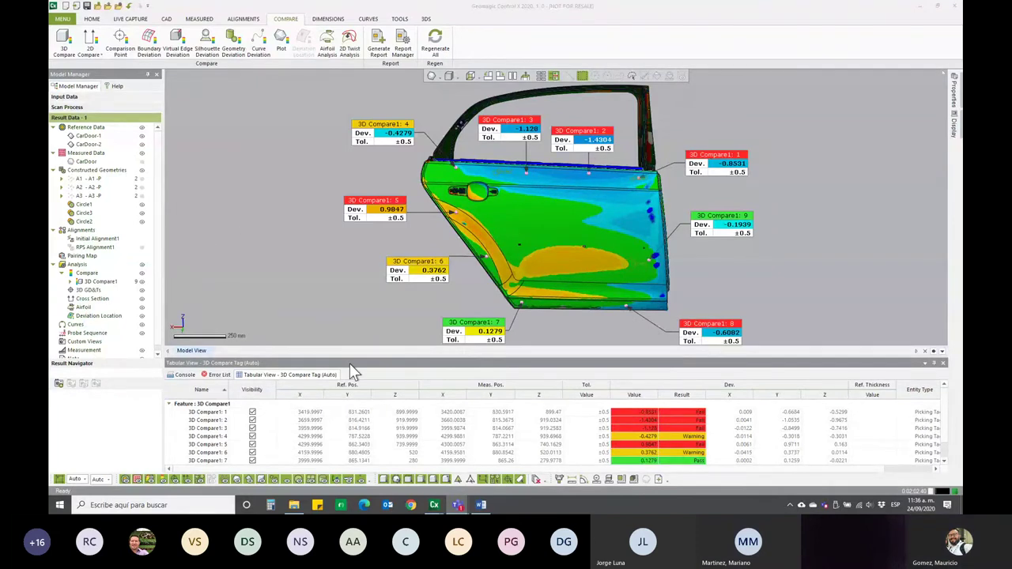
- Shrink the Tabular View, hide 3D Compare1's colour map and tags, and turn the door over
{"action": "left_click_drag", "start_coordinate": [350, 364], "coordinate": [350, 435]}
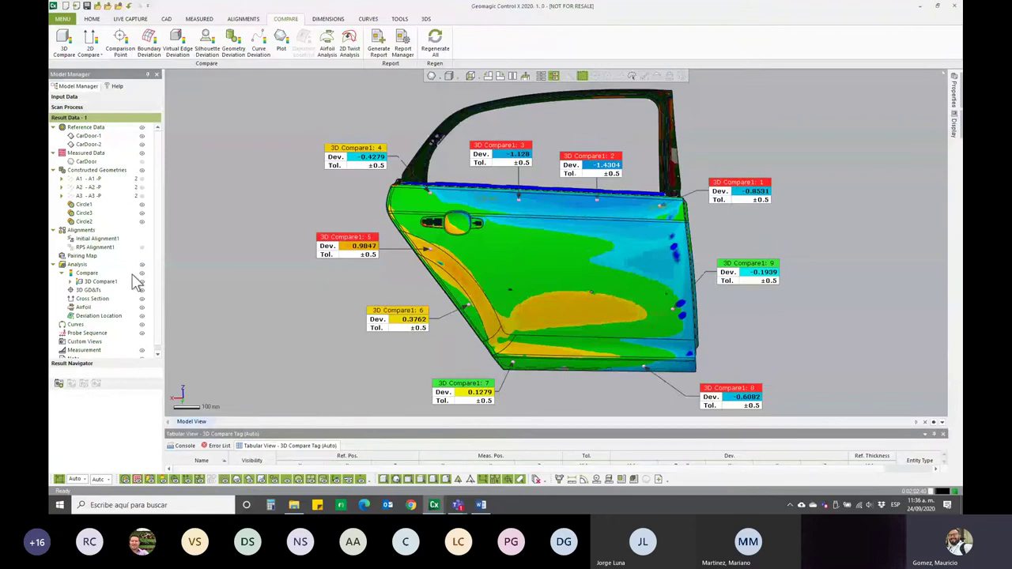
{"action": "left_click", "coordinate": [137, 281]}
{"action": "right_click_drag", "start_coordinate": [569, 242], "coordinate": [145, 242]}
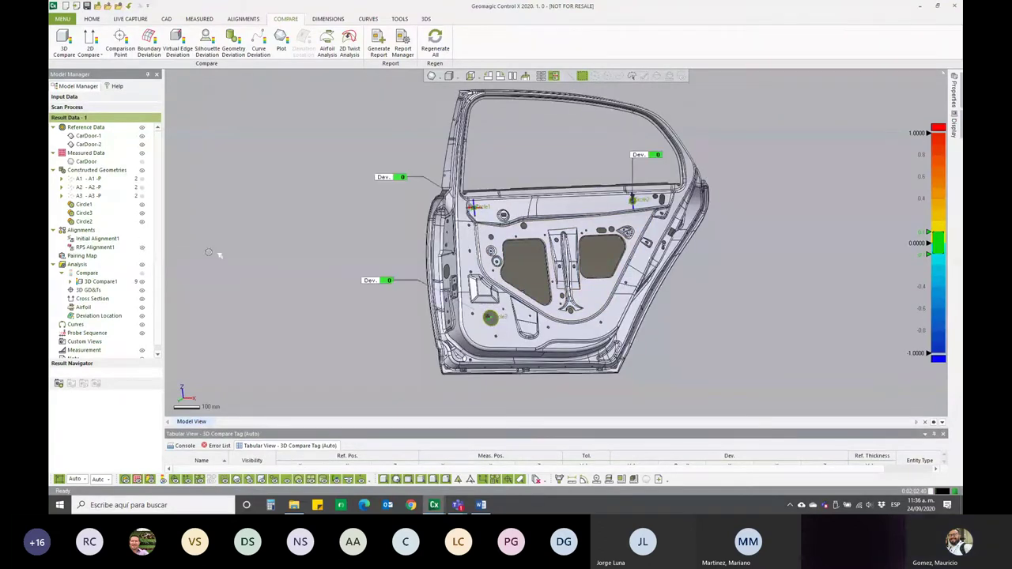
{"action": "right_click_drag", "start_coordinate": [571, 242], "coordinate": [622, 257]}
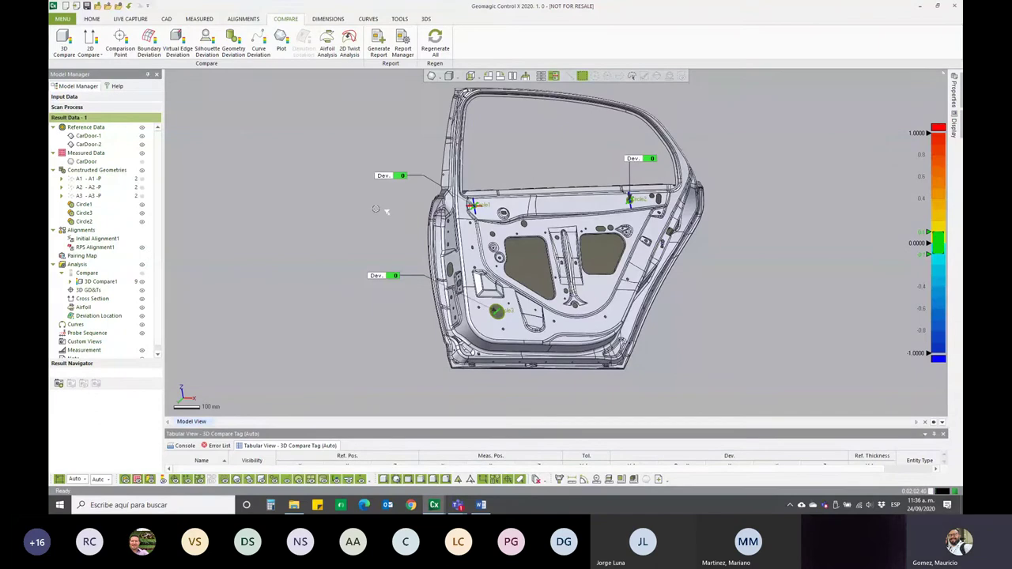
{"action": "right_click_drag", "start_coordinate": [386, 212], "coordinate": [334, 217]}
- Zoom and orbit the grey door to view its three zero-deviation point labels
{"action": "scroll", "coordinate": [546, 229], "scroll_direction": "up", "scroll_amount": 3}
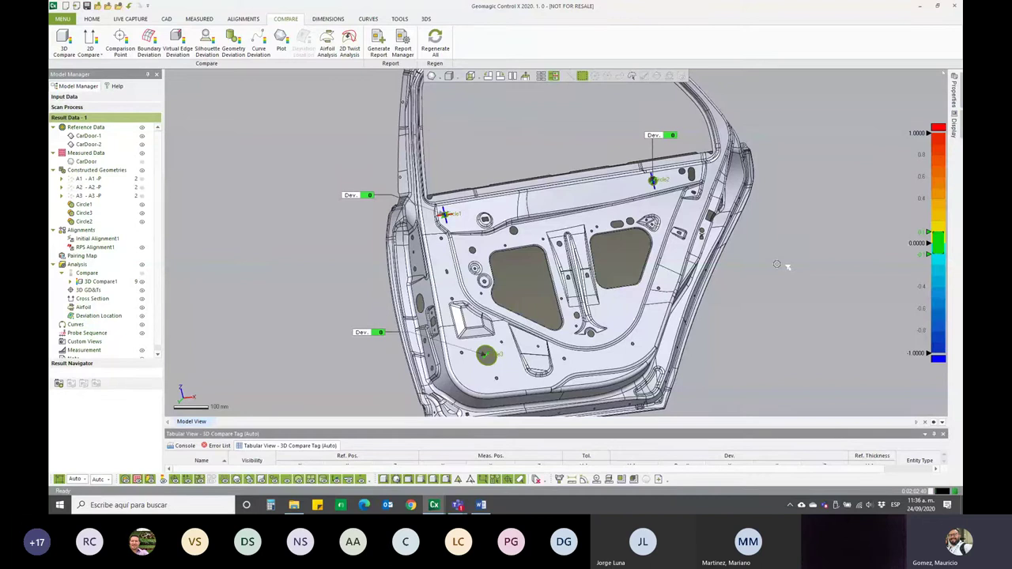
{"action": "mouse_move", "coordinate": [569, 231]}
{"action": "right_mouse_down"}
{"action": "mouse_move", "coordinate": [590, 242]}
{"action": "mouse_move", "coordinate": [601, 269]}
{"action": "mouse_move", "coordinate": [592, 306]}
{"action": "right_mouse_up"}
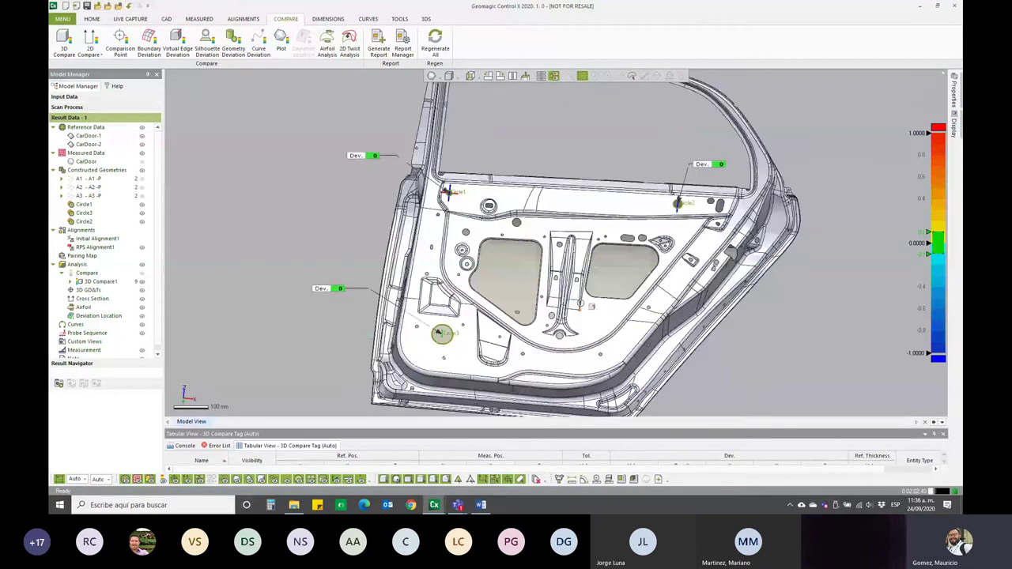
{"action": "scroll", "coordinate": [581, 303], "scroll_direction": "down", "scroll_amount": 3}
{"action": "scroll", "coordinate": [574, 269], "scroll_direction": "down", "scroll_amount": 2}
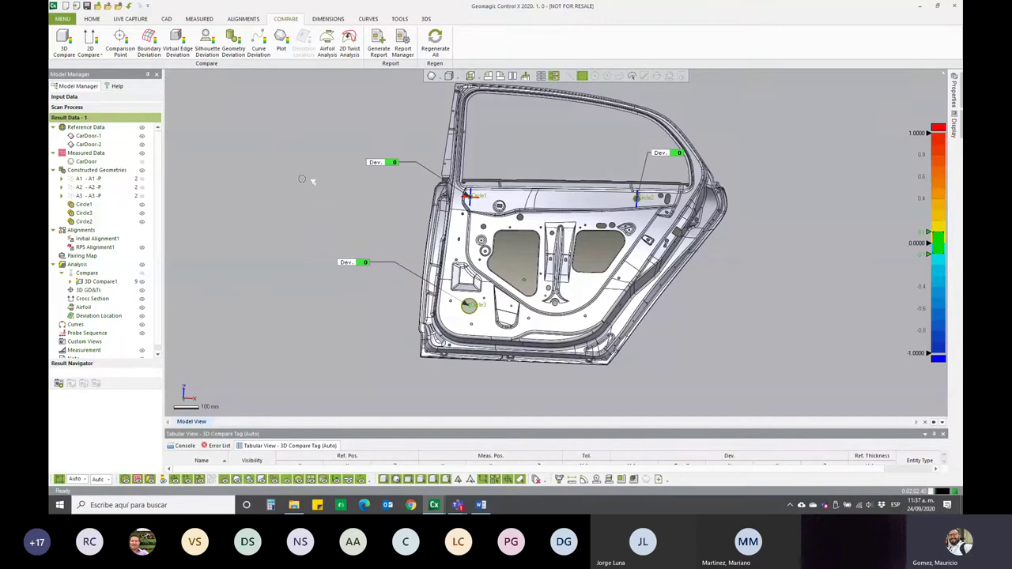
{"action": "left_click", "coordinate": [93, 18]}
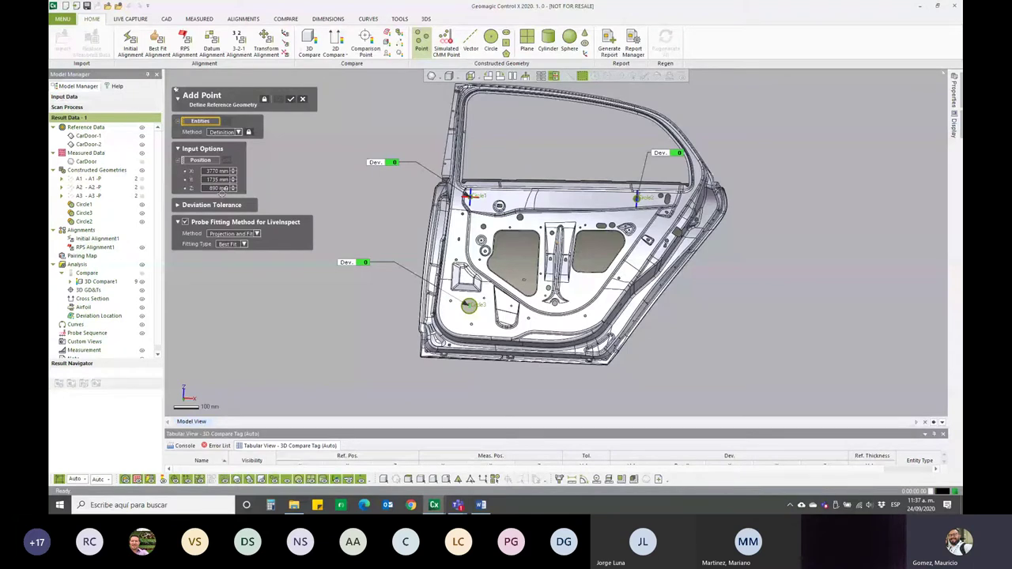
- Set the Point method to Import, pick CarDoor_rps.txt and check its coordinates in Notepad
{"action": "left_click", "coordinate": [238, 132]}
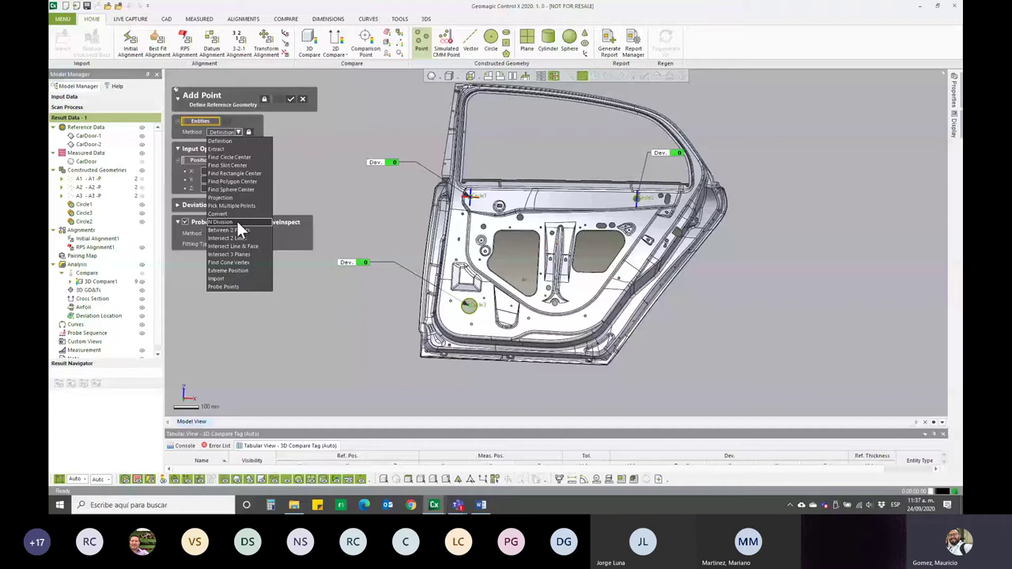
{"action": "left_click", "coordinate": [216, 279]}
{"action": "left_click", "coordinate": [218, 160]}
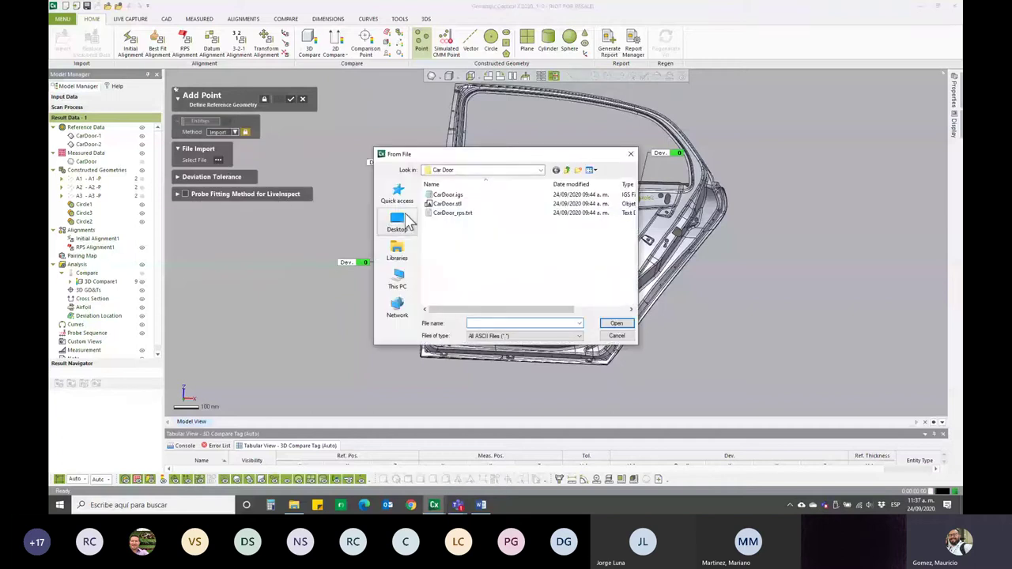
{"action": "left_click", "coordinate": [447, 214]}
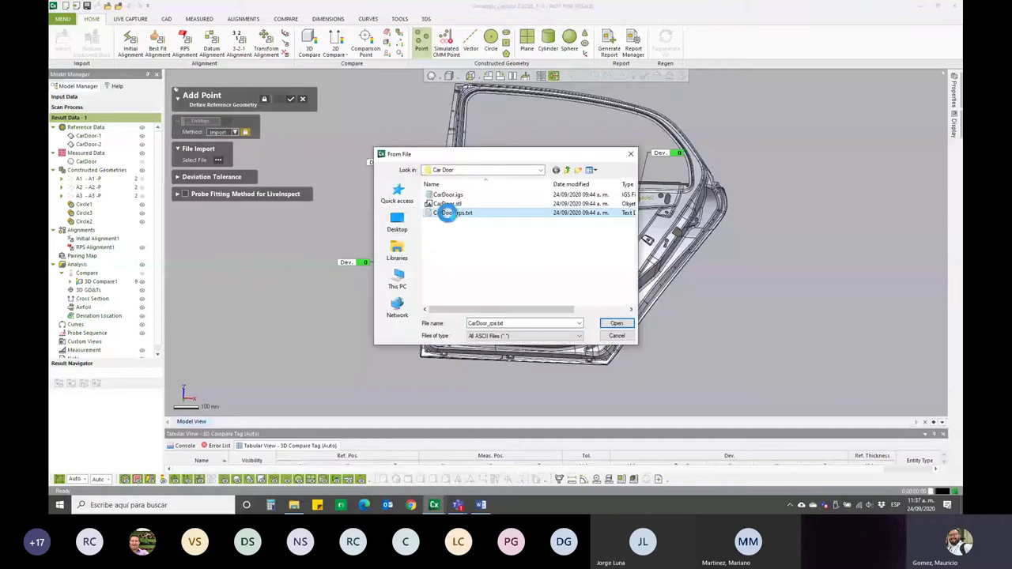
{"action": "right_click", "coordinate": [448, 214]}
{"action": "left_click", "coordinate": [371, 232]}
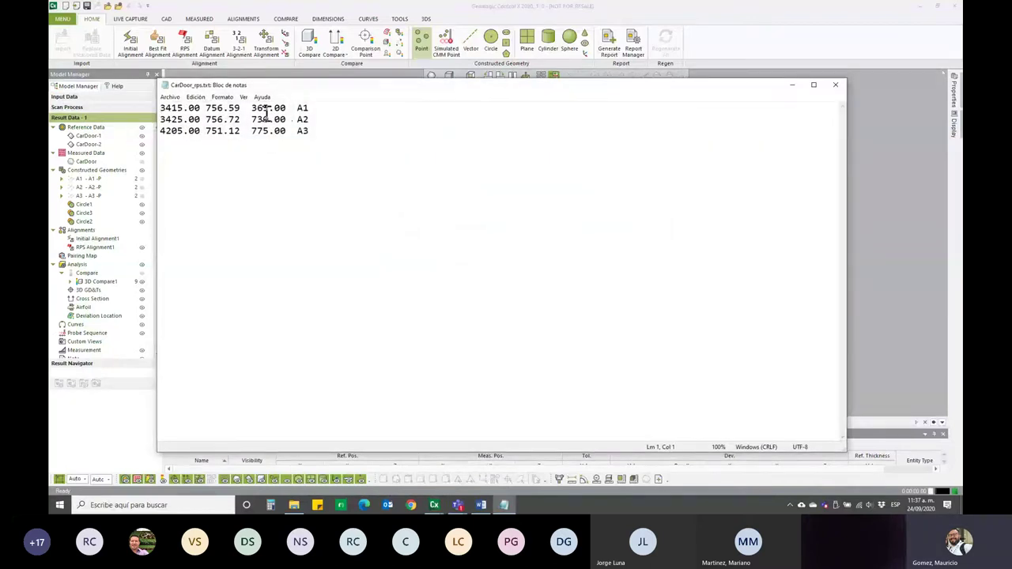
{"action": "left_click_drag", "start_coordinate": [161, 108], "coordinate": [310, 108]}
{"action": "left_click", "coordinate": [837, 85]}
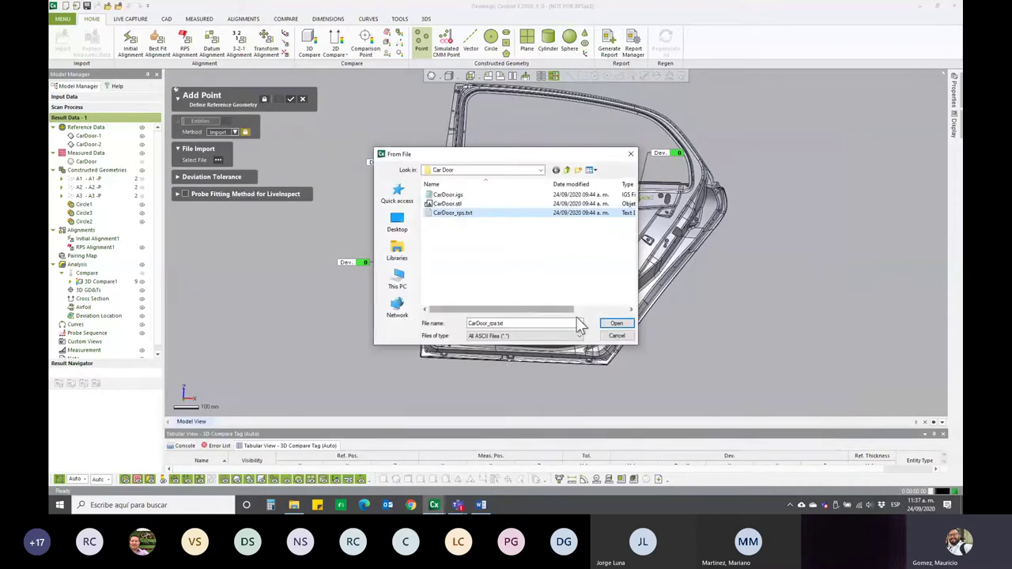
- Open CarDoor_rps.txt and accept the Convert ASCII mapping to import points A1–A3
{"action": "left_click", "coordinate": [615, 324]}
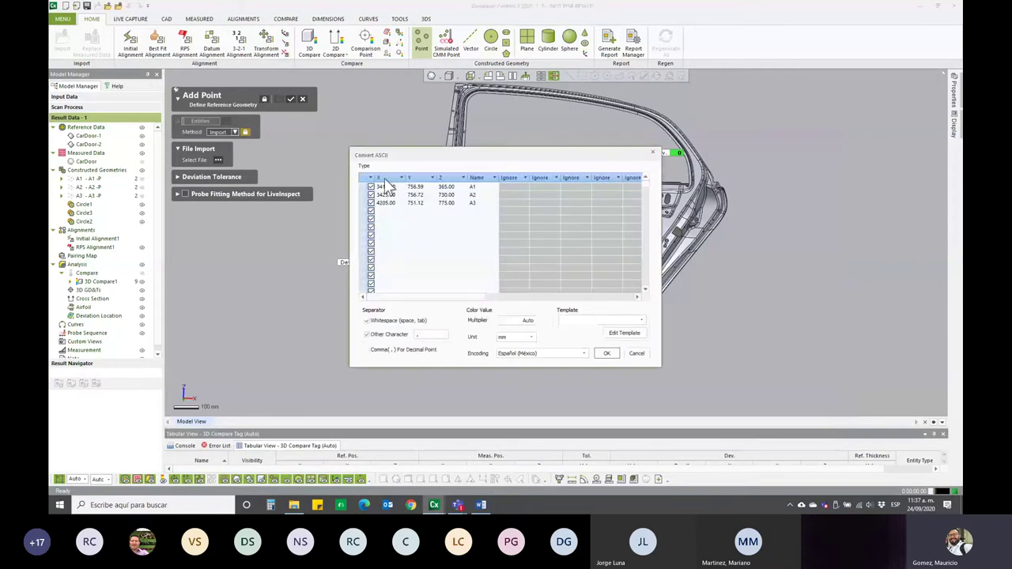
{"action": "left_click_drag", "start_coordinate": [602, 157], "coordinate": [605, 140]}
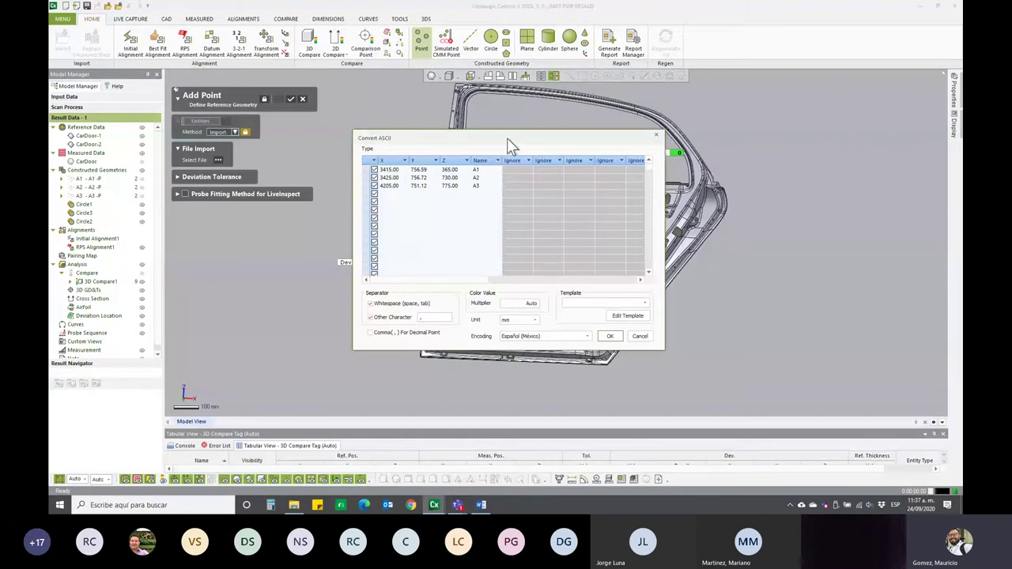
{"action": "left_click_drag", "start_coordinate": [507, 139], "coordinate": [515, 150]}
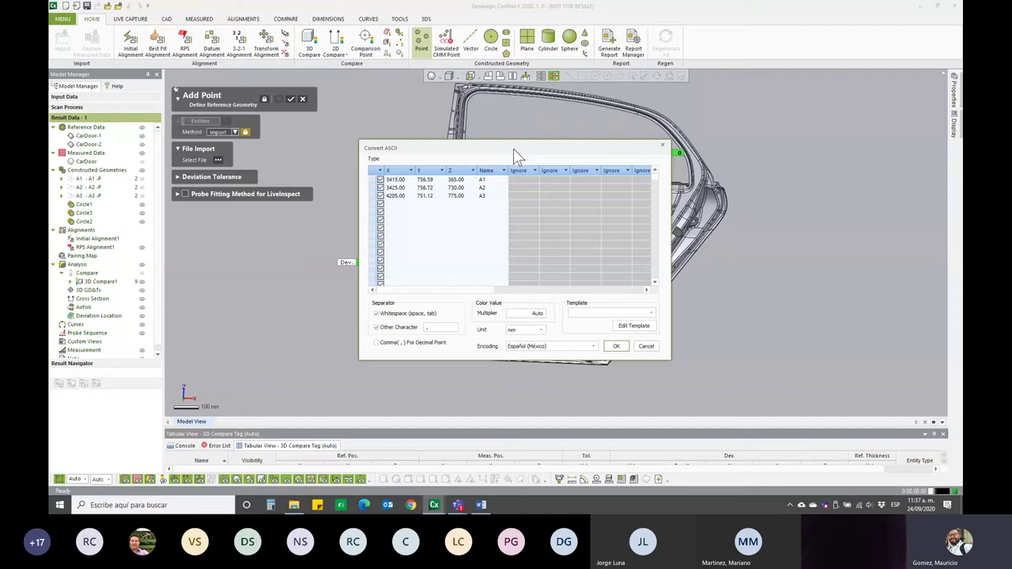
{"action": "left_click", "coordinate": [613, 348]}
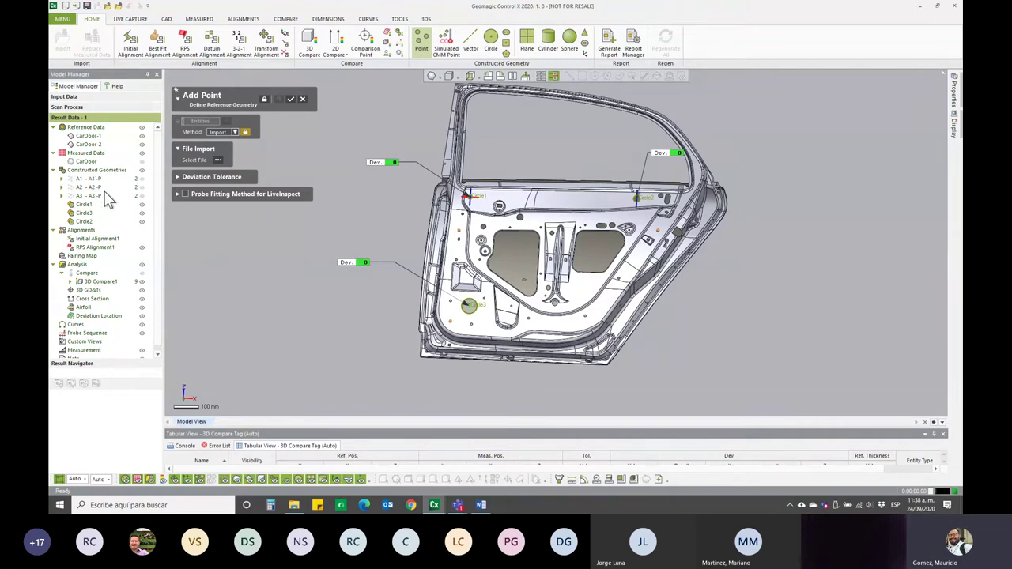
- Discard the Add Point import and switch to the pieza 1 bracket project window
{"action": "left_click", "coordinate": [303, 99]}
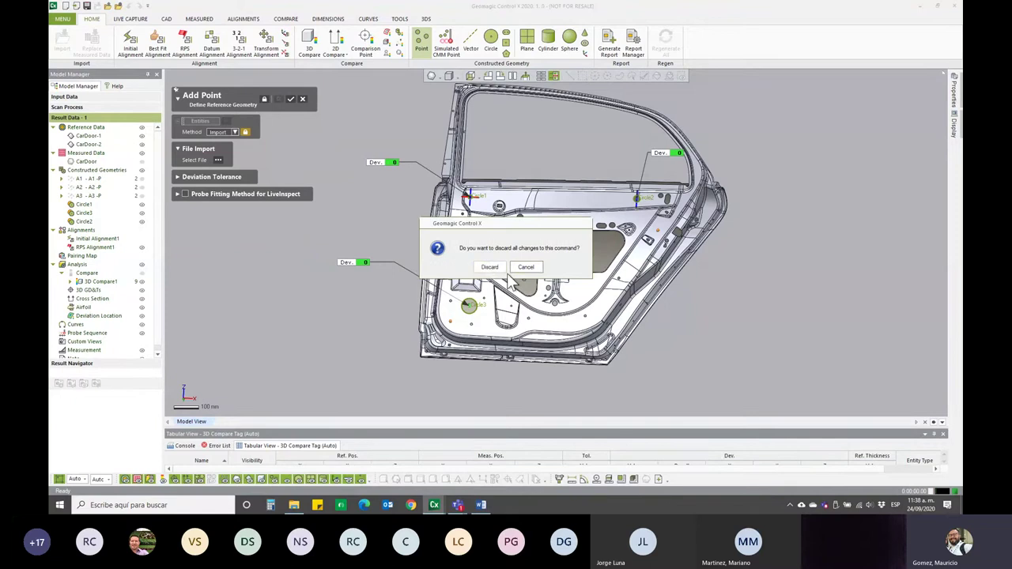
{"action": "key", "text": "Return"}
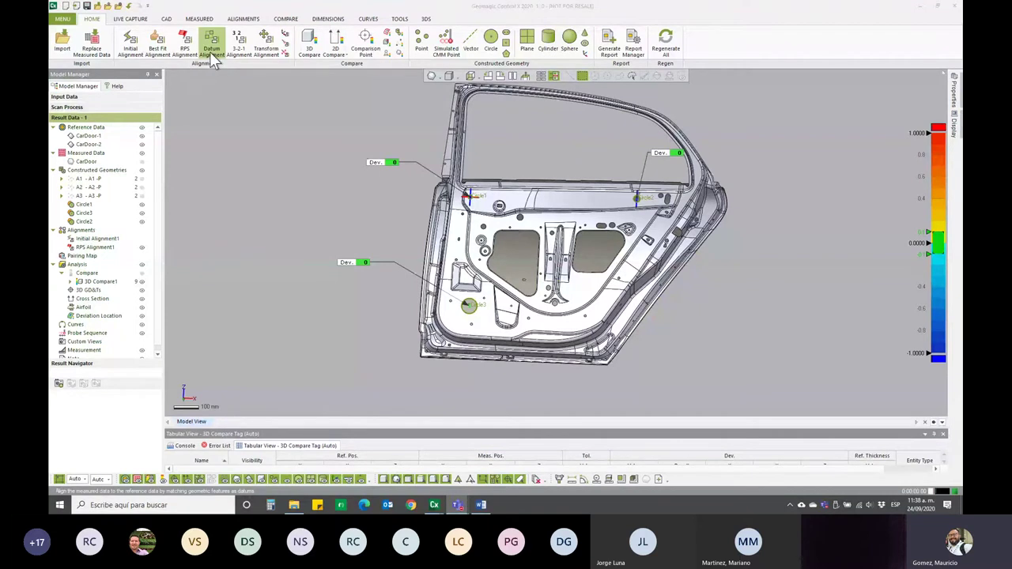
{"action": "mouse_move", "coordinate": [434, 505]}
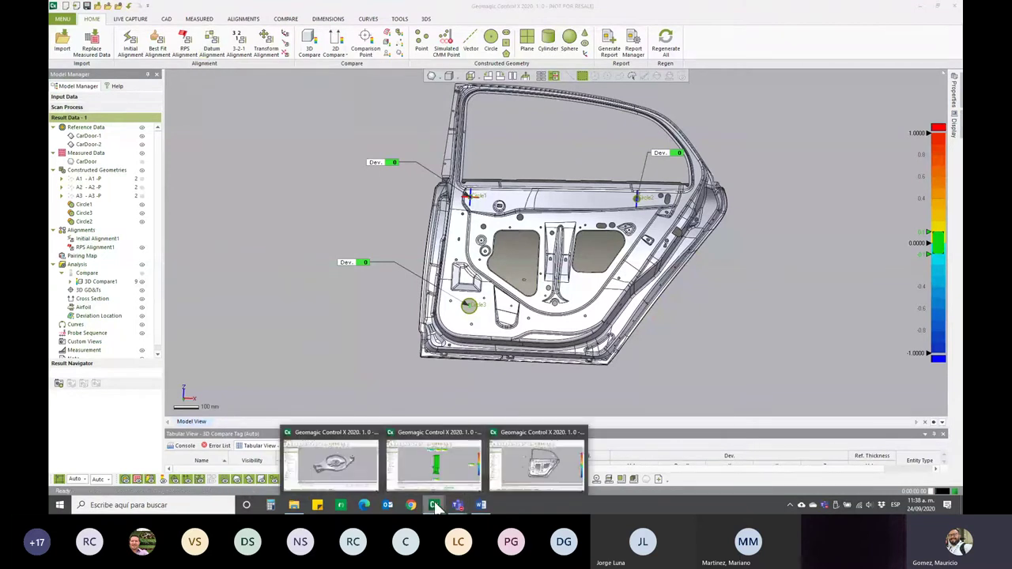
{"action": "left_click", "coordinate": [347, 463]}
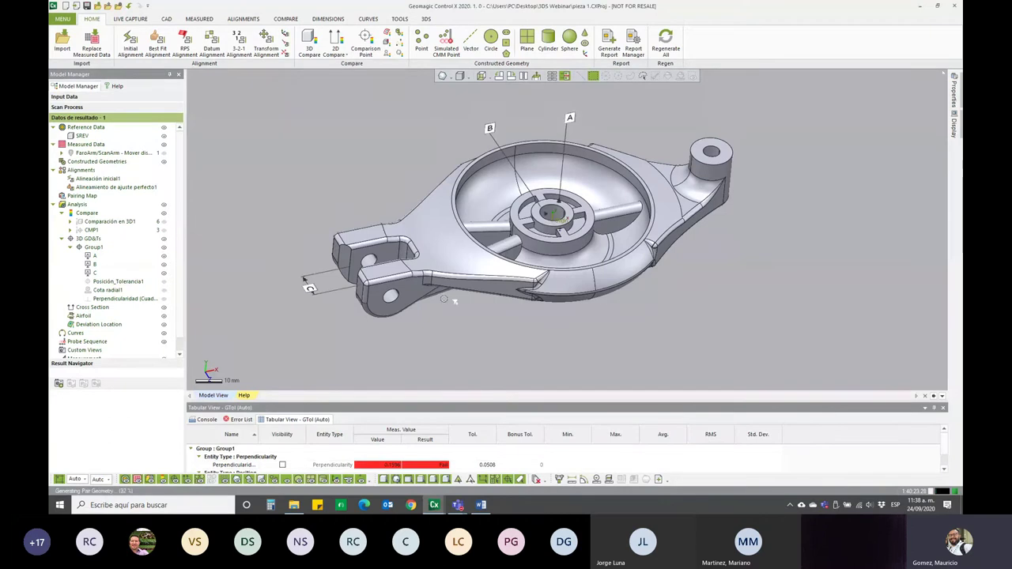
- Orbit the bracket and show datums A, B and C from the 3D GD&Ts list
{"action": "mouse_move", "coordinate": [516, 309]}
{"action": "right_mouse_down"}
{"action": "mouse_move", "coordinate": [534, 296]}
{"action": "mouse_move", "coordinate": [430, 151]}
{"action": "mouse_move", "coordinate": [443, 152]}
{"action": "right_mouse_up"}
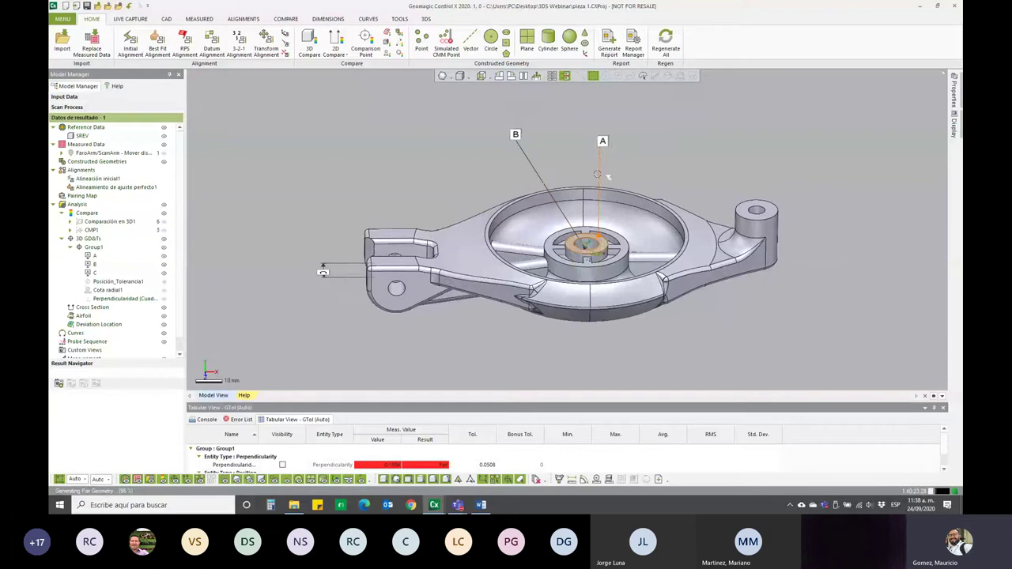
{"action": "left_click", "coordinate": [602, 142]}
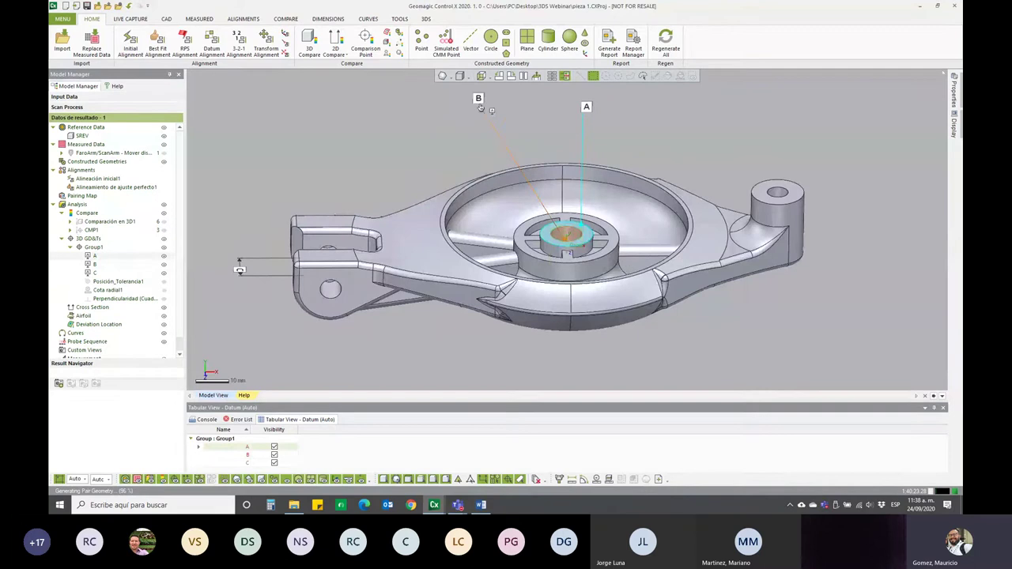
{"action": "left_click", "coordinate": [480, 106]}
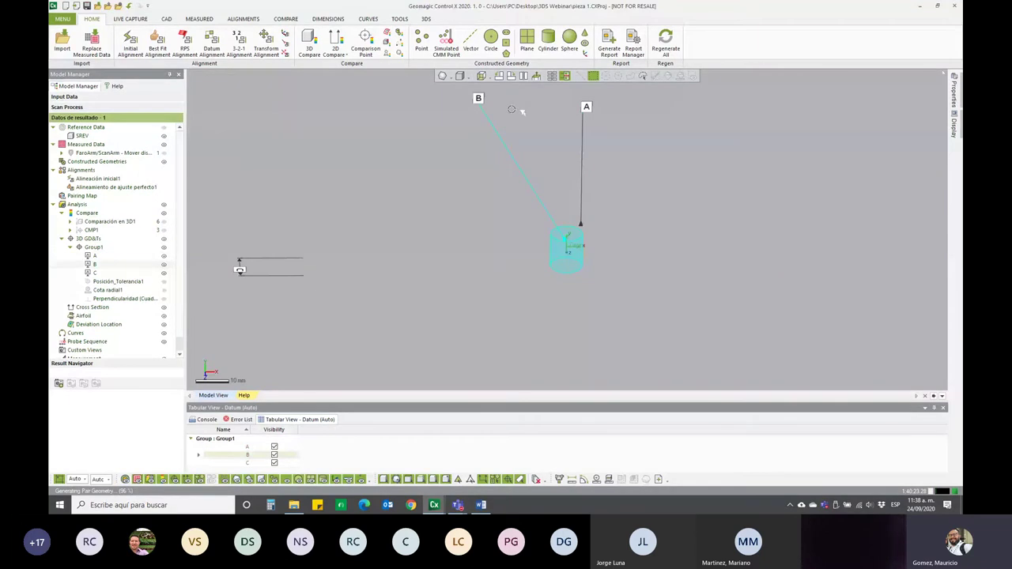
{"action": "left_click", "coordinate": [240, 269]}
- Orbit and zoom around the bracket, then open Datum Alignment and close it unapplied
{"action": "mouse_move", "coordinate": [239, 270]}
{"action": "right_mouse_down"}
{"action": "mouse_move", "coordinate": [487, 142]}
{"action": "mouse_move", "coordinate": [694, 210]}
{"action": "mouse_move", "coordinate": [736, 285]}
{"action": "mouse_move", "coordinate": [666, 208]}
{"action": "right_mouse_up"}
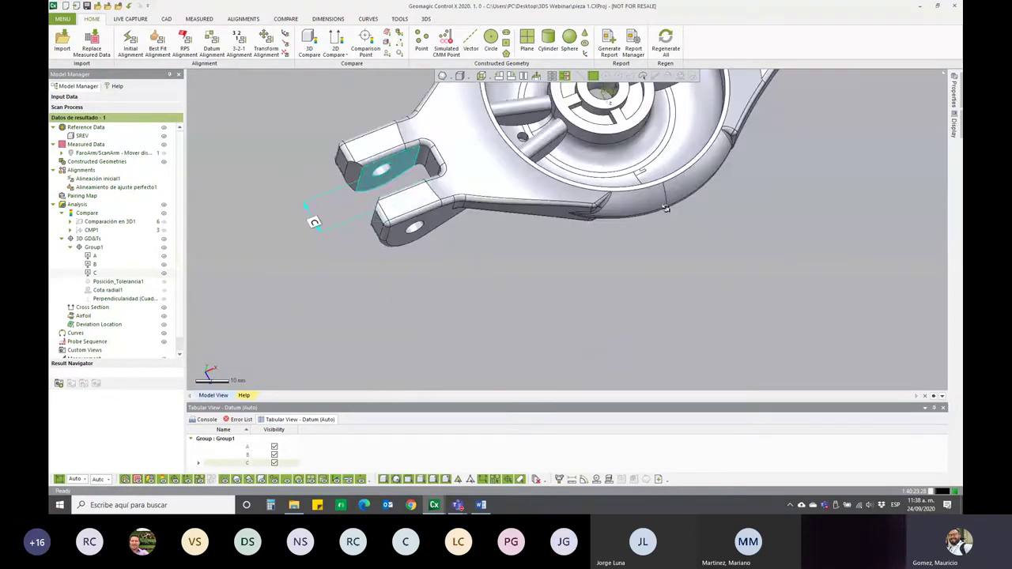
{"action": "mouse_move", "coordinate": [666, 208]}
{"action": "right_mouse_down"}
{"action": "mouse_move", "coordinate": [473, 241]}
{"action": "mouse_move", "coordinate": [680, 140]}
{"action": "mouse_move", "coordinate": [662, 127]}
{"action": "right_mouse_up"}
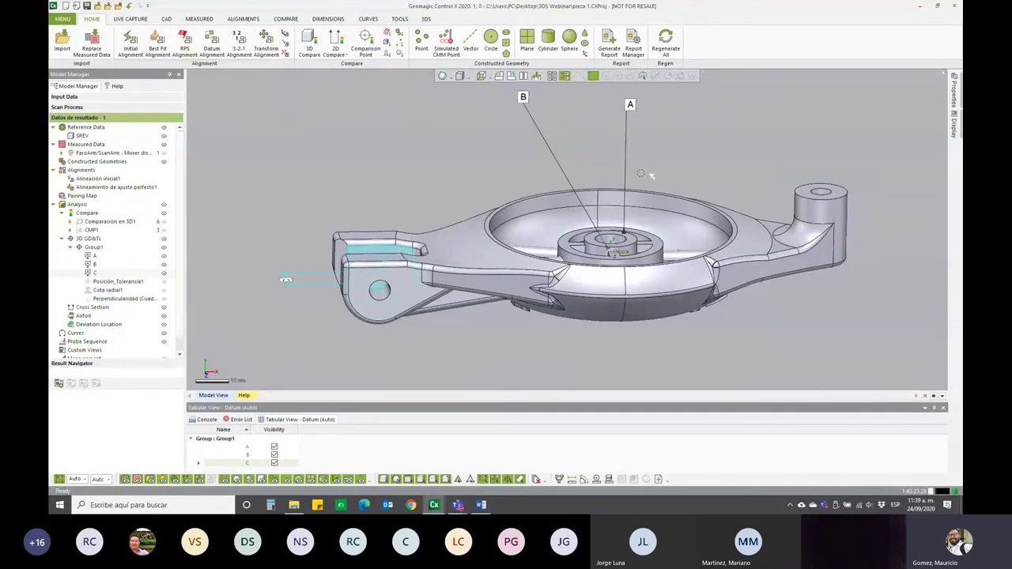
{"action": "right_click_drag", "start_coordinate": [641, 174], "coordinate": [616, 309]}
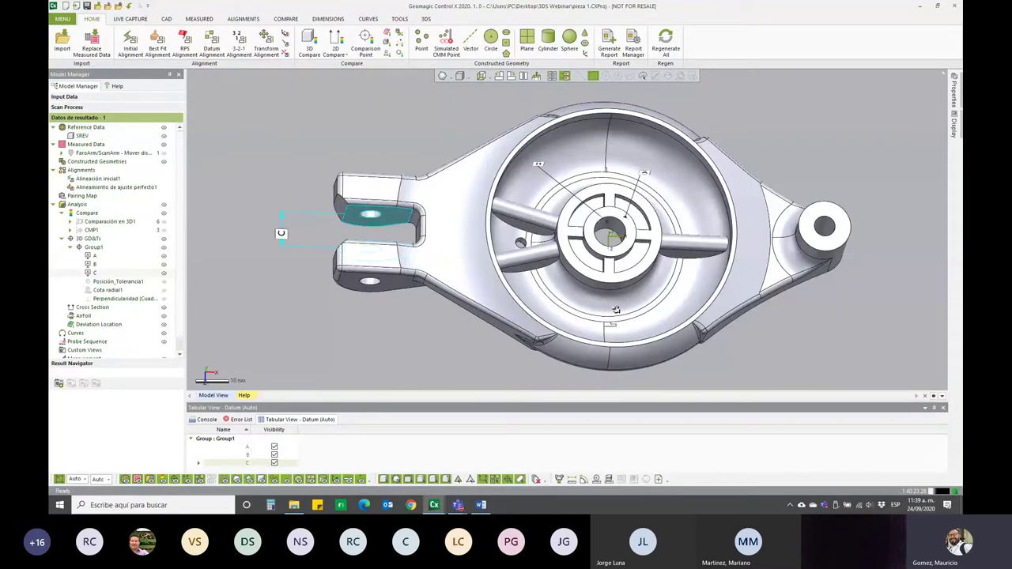
{"action": "scroll", "coordinate": [648, 193], "scroll_direction": "up", "scroll_amount": 2}
{"action": "scroll", "coordinate": [648, 194], "scroll_direction": "down", "scroll_amount": 2}
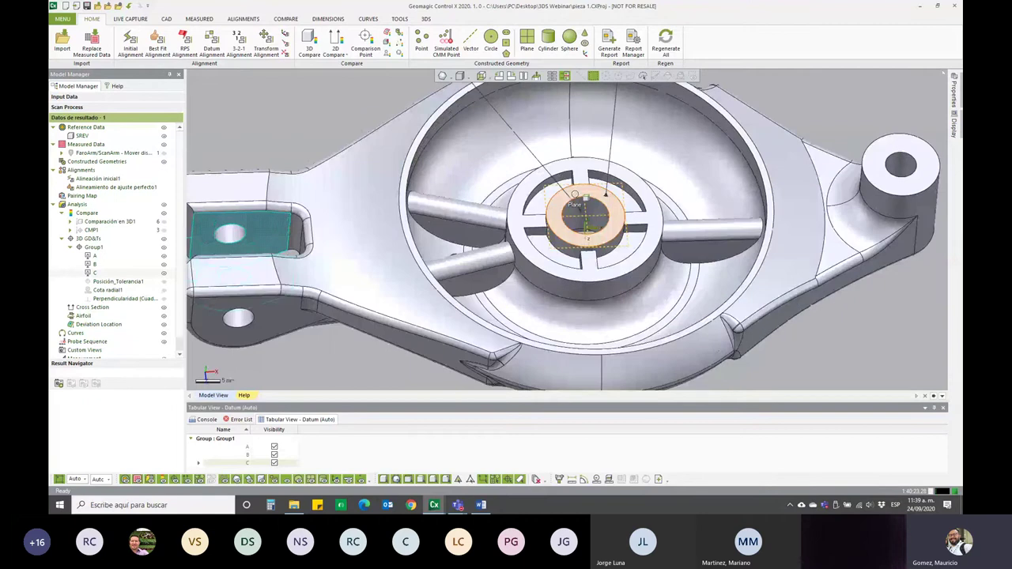
{"action": "mouse_move", "coordinate": [648, 194]}
{"action": "right_mouse_down"}
{"action": "mouse_move", "coordinate": [633, 132]}
{"action": "mouse_move", "coordinate": [638, 260]}
{"action": "mouse_move", "coordinate": [454, 160]}
{"action": "mouse_move", "coordinate": [444, 173]}
{"action": "mouse_move", "coordinate": [433, 161]}
{"action": "right_mouse_up"}
{"action": "scroll", "coordinate": [638, 259], "scroll_direction": "down", "scroll_amount": 2}
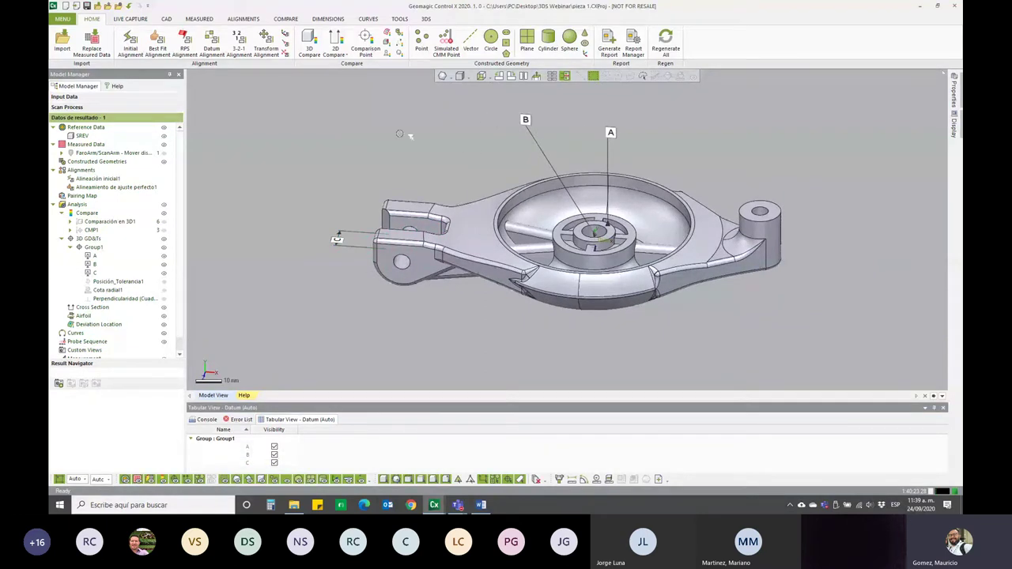
{"action": "left_click", "coordinate": [212, 45]}
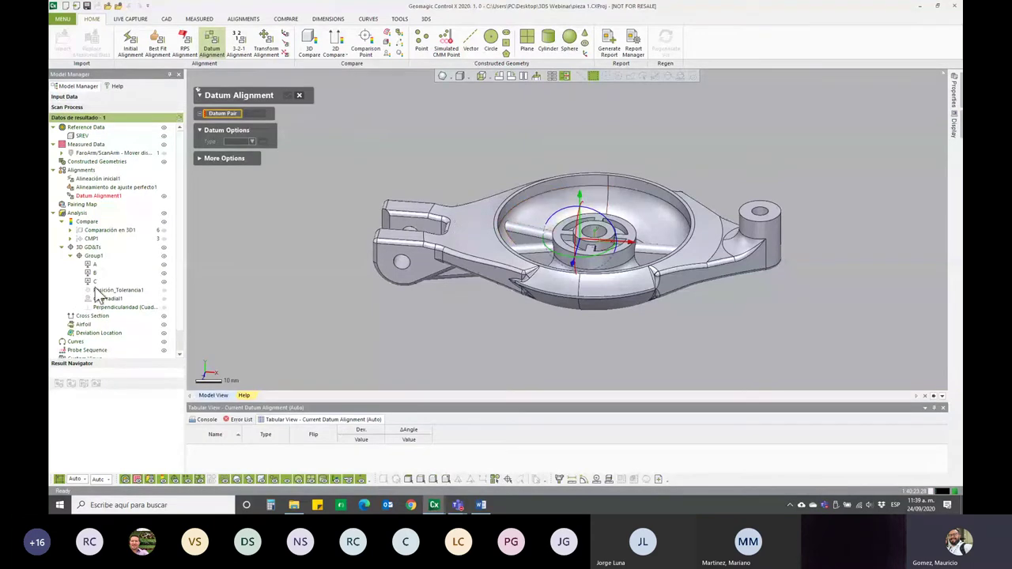
{"action": "left_click", "coordinate": [299, 94]}
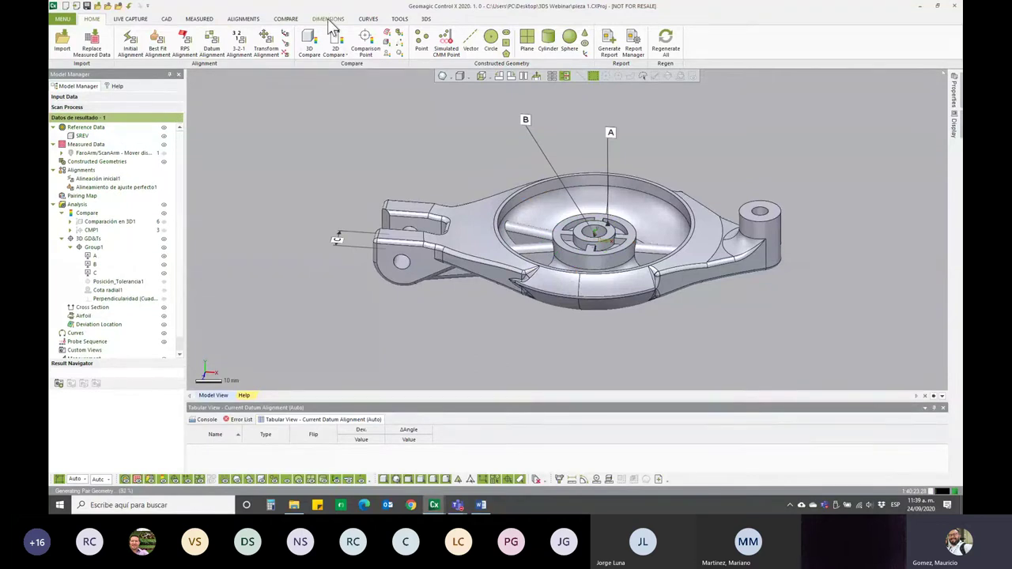
{"action": "left_click", "coordinate": [328, 19]}
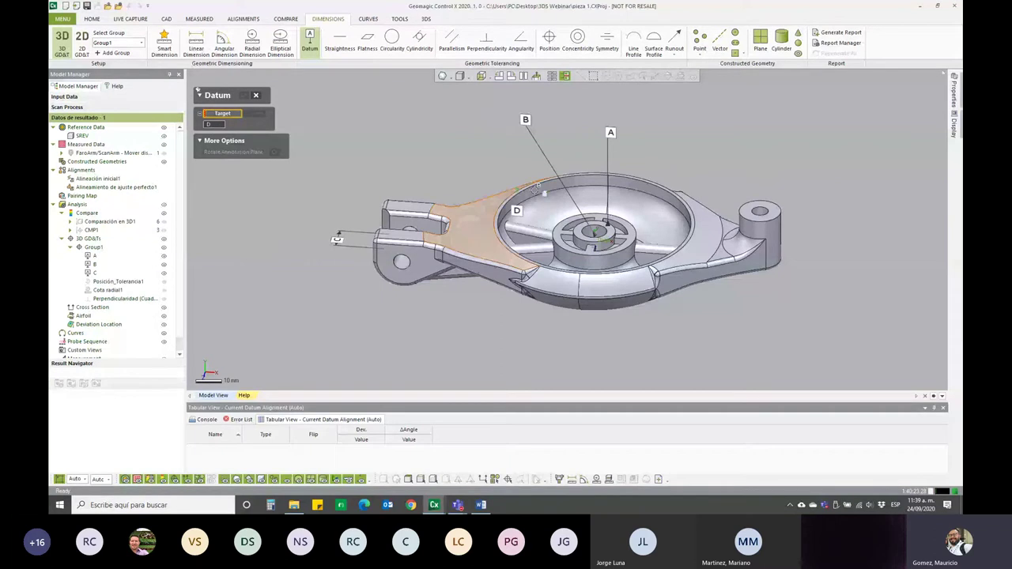
- Set the right cylindrical boss as datum D, then cancel the Datum command and discard it
{"action": "left_click", "coordinate": [711, 236]}
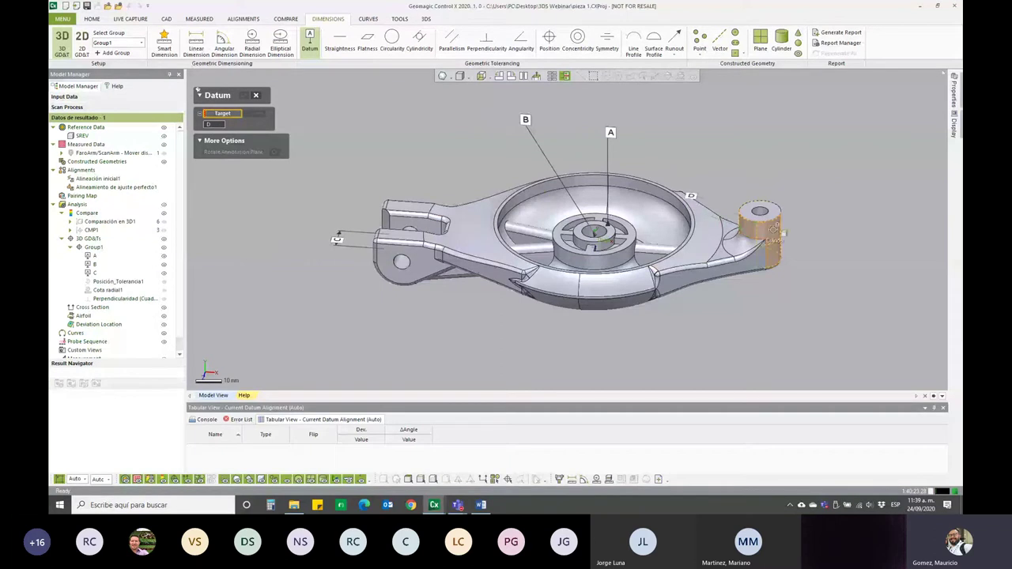
{"action": "left_click", "coordinate": [767, 228]}
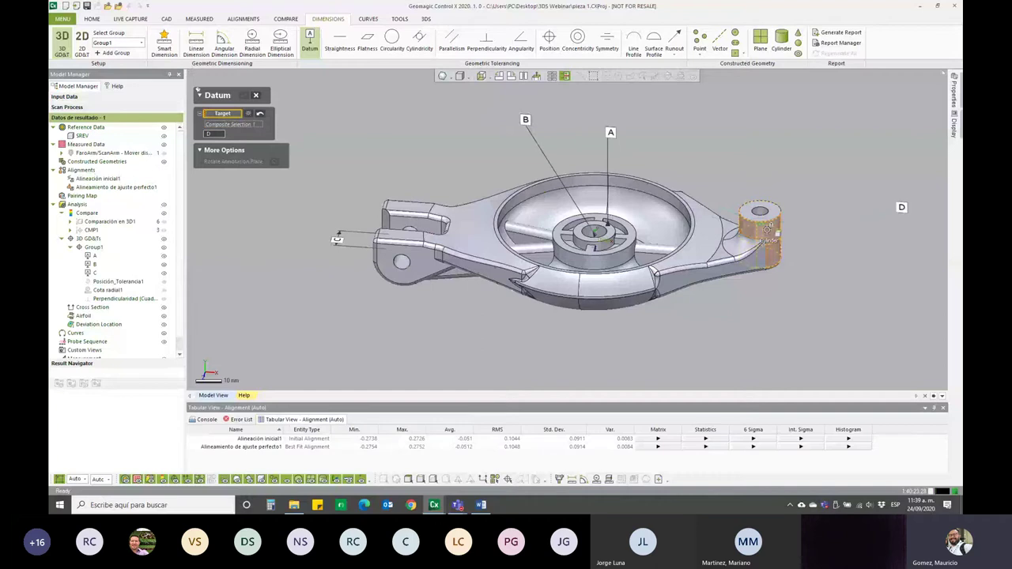
{"action": "left_click", "coordinate": [815, 194]}
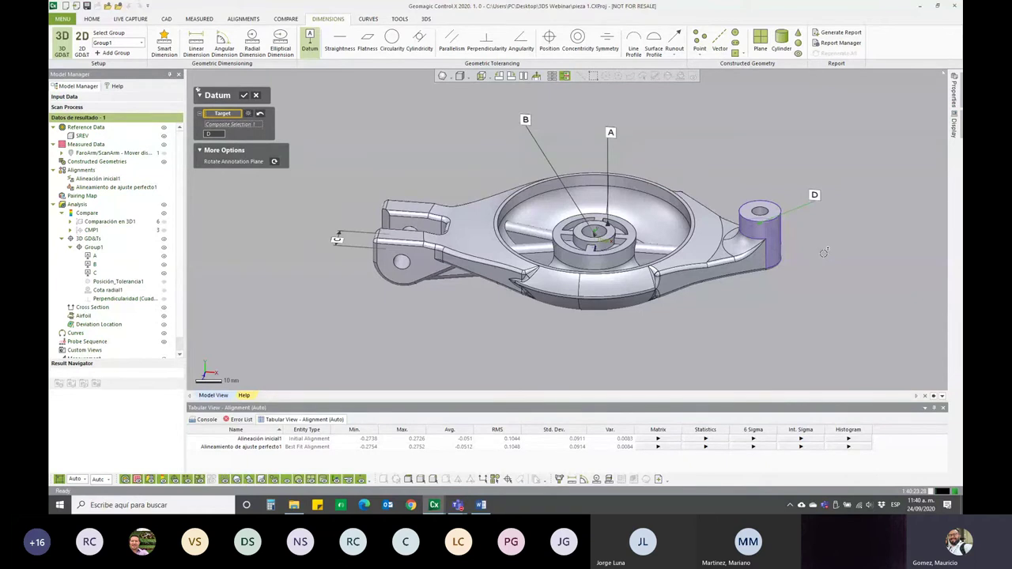
{"action": "mouse_move", "coordinate": [824, 252]}
{"action": "right_mouse_down"}
{"action": "mouse_move", "coordinate": [592, 281]}
{"action": "mouse_move", "coordinate": [592, 231]}
{"action": "mouse_move", "coordinate": [595, 245]}
{"action": "right_mouse_up"}
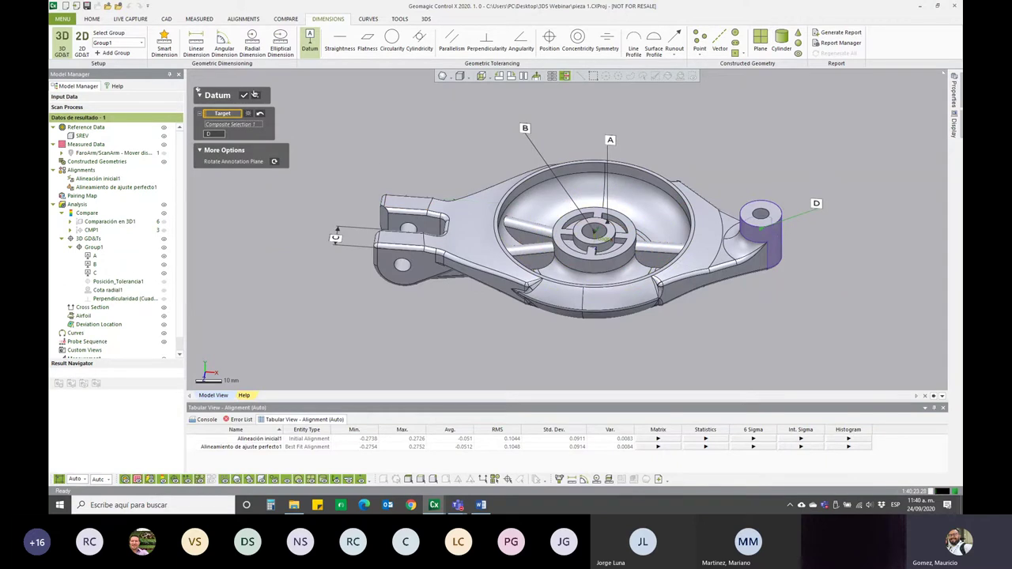
{"action": "left_click", "coordinate": [256, 95]}
{"action": "left_click", "coordinate": [490, 266]}
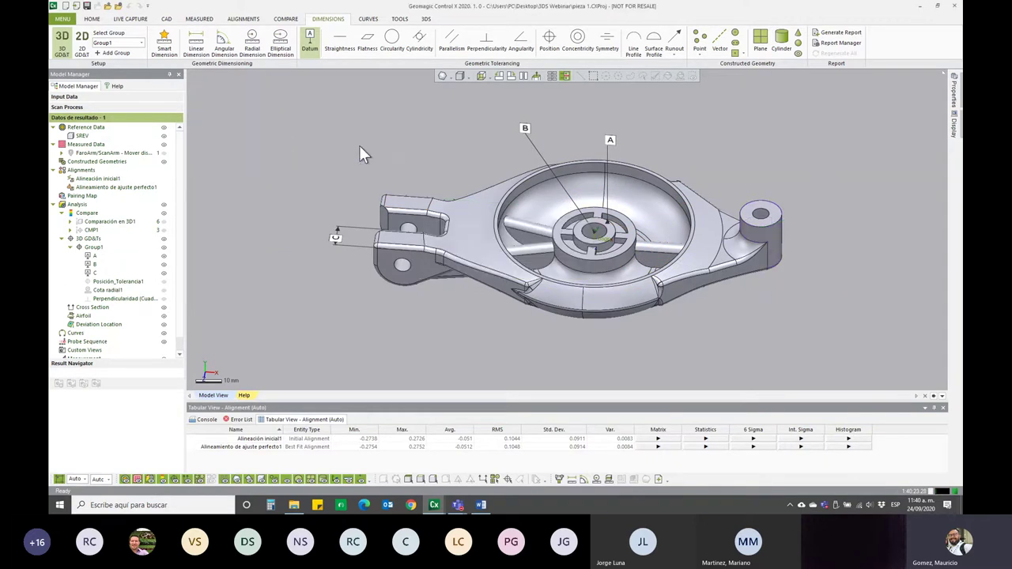
- Start a Datum Alignment and add datums A, B and C as Datum Pairs 1–3
{"action": "left_click", "coordinate": [92, 18]}
{"action": "left_click", "coordinate": [214, 55]}
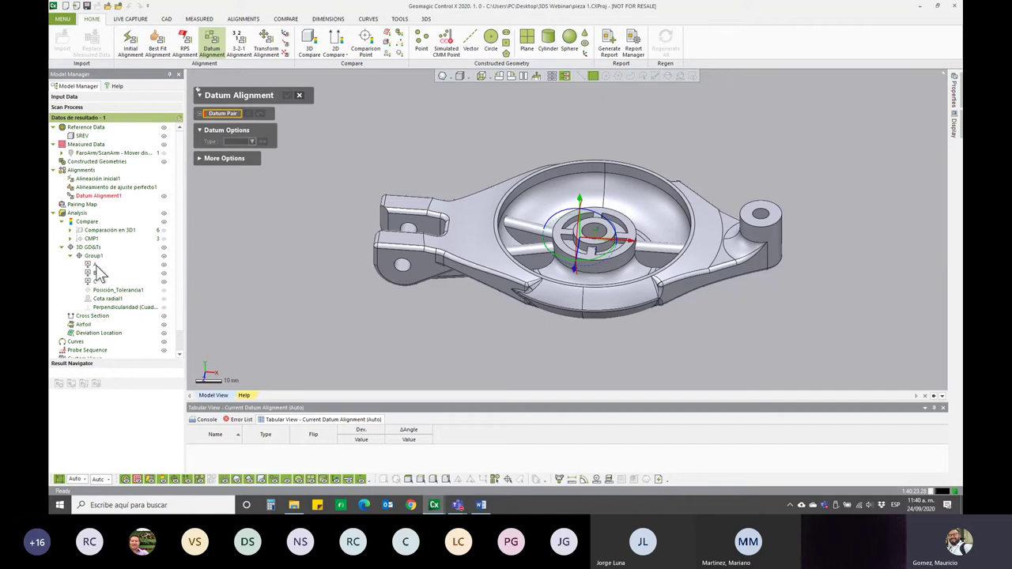
{"action": "left_click", "coordinate": [94, 268]}
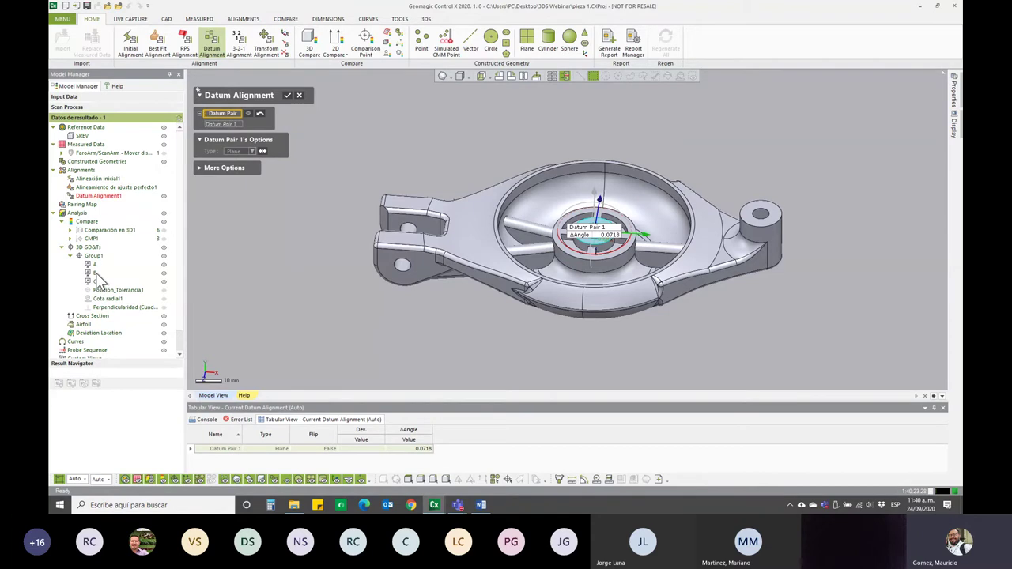
{"action": "left_click", "coordinate": [94, 273]}
{"action": "left_click", "coordinate": [95, 282]}
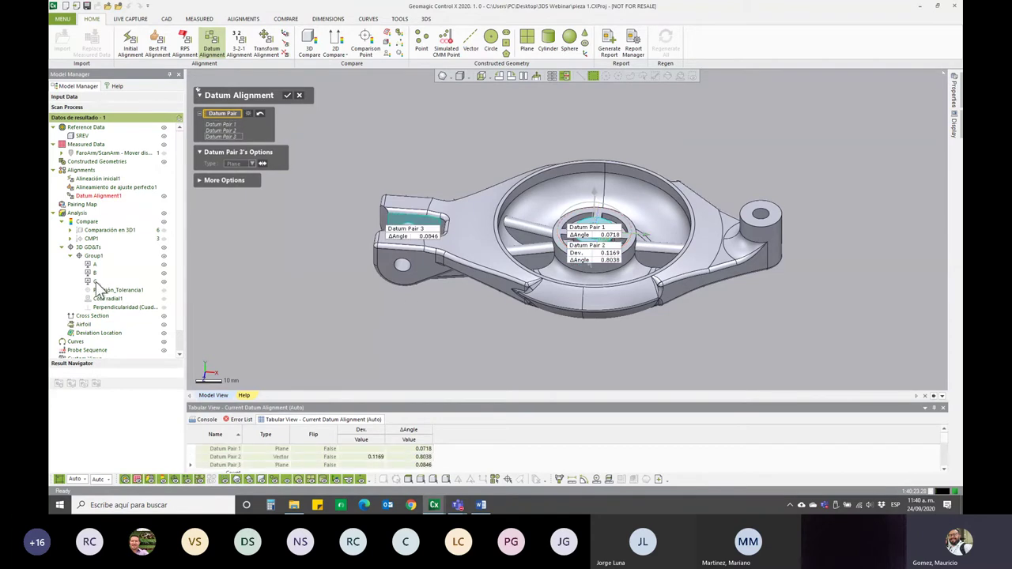
- Drag the three Datum Pair labels clear of the bracket and inspect Datum Pair 1
{"action": "left_click_drag", "start_coordinate": [590, 235], "coordinate": [671, 155]}
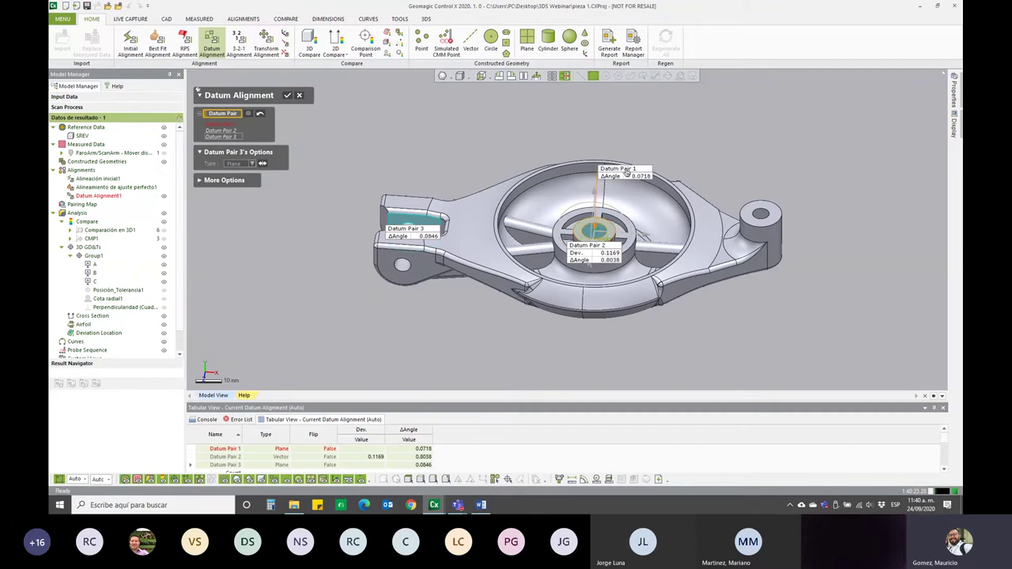
{"action": "left_click_drag", "start_coordinate": [609, 258], "coordinate": [551, 142]}
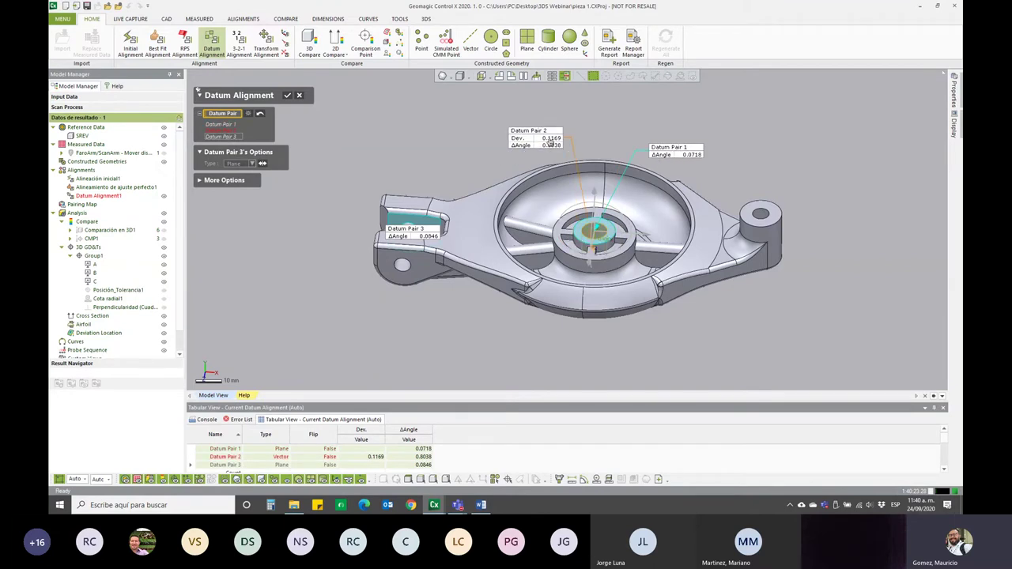
{"action": "left_click_drag", "start_coordinate": [430, 237], "coordinate": [340, 222]}
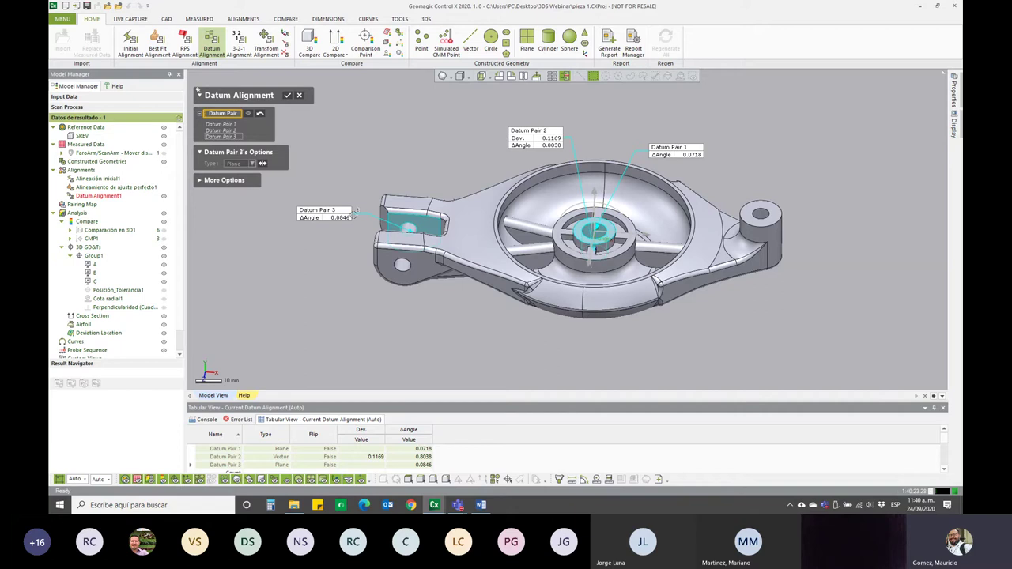
{"action": "left_click", "coordinate": [686, 156]}
{"action": "left_click", "coordinate": [688, 158]}
{"action": "scroll", "coordinate": [610, 235], "scroll_direction": "up", "scroll_amount": 2}
{"action": "scroll", "coordinate": [626, 235], "scroll_direction": "down", "scroll_amount": 2}
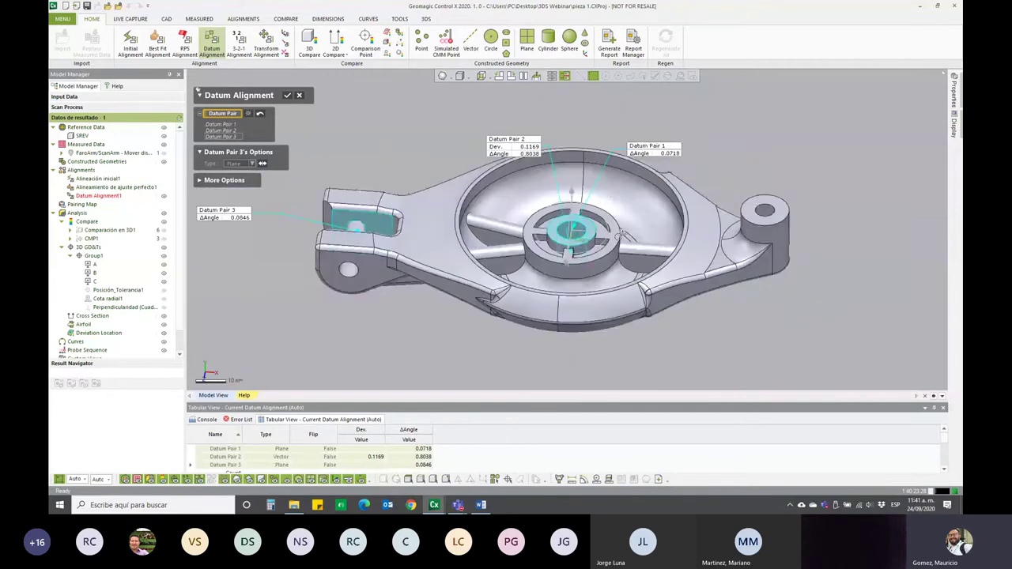
{"action": "scroll", "coordinate": [629, 206], "scroll_direction": "down", "scroll_amount": 1}
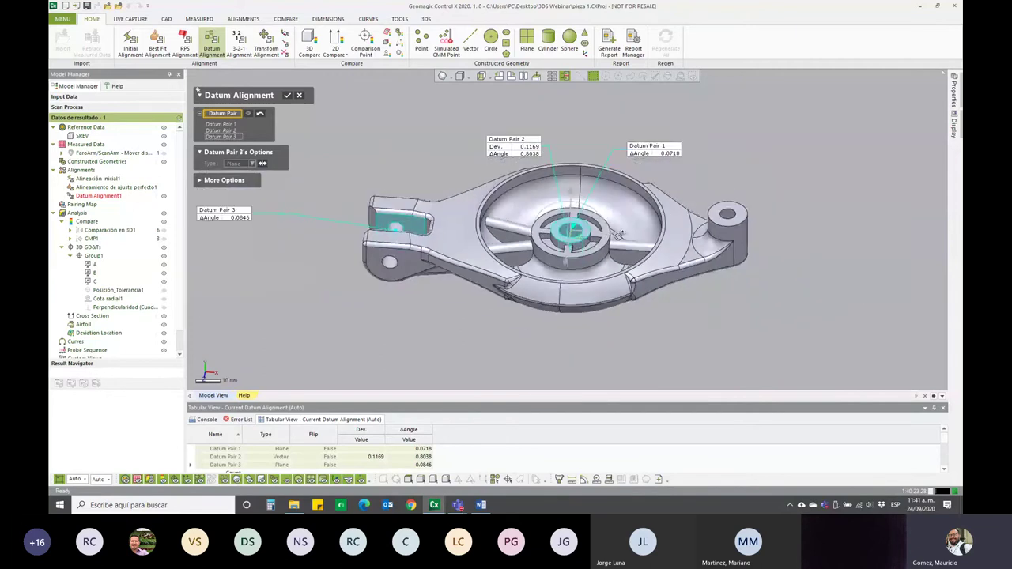
{"action": "left_click", "coordinate": [650, 158]}
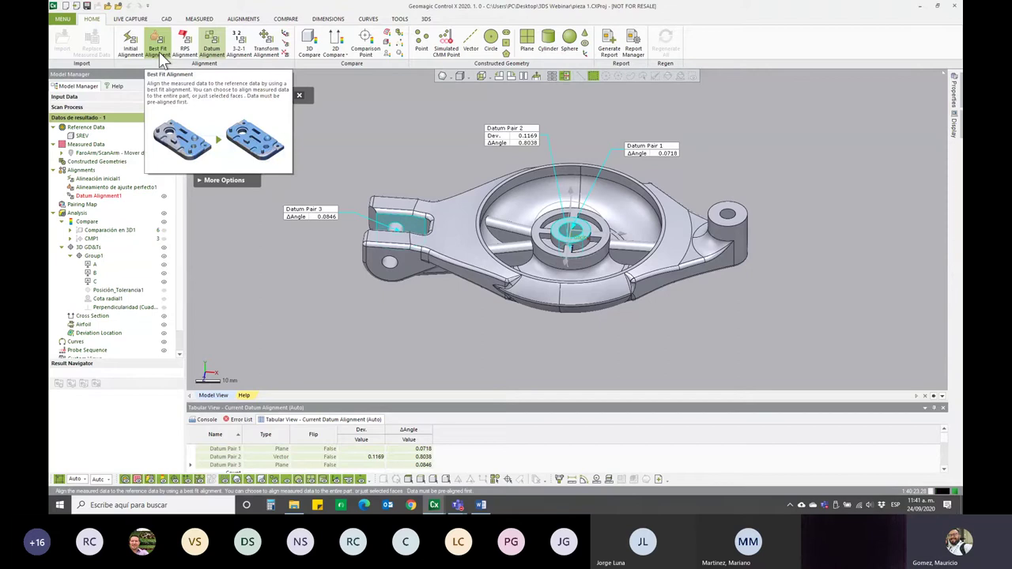
- Inspect Datum Pair 2 (Dev. 0.1169, ΔAngle 0.8038) and refresh the alignment preview
{"action": "left_click", "coordinate": [212, 54]}
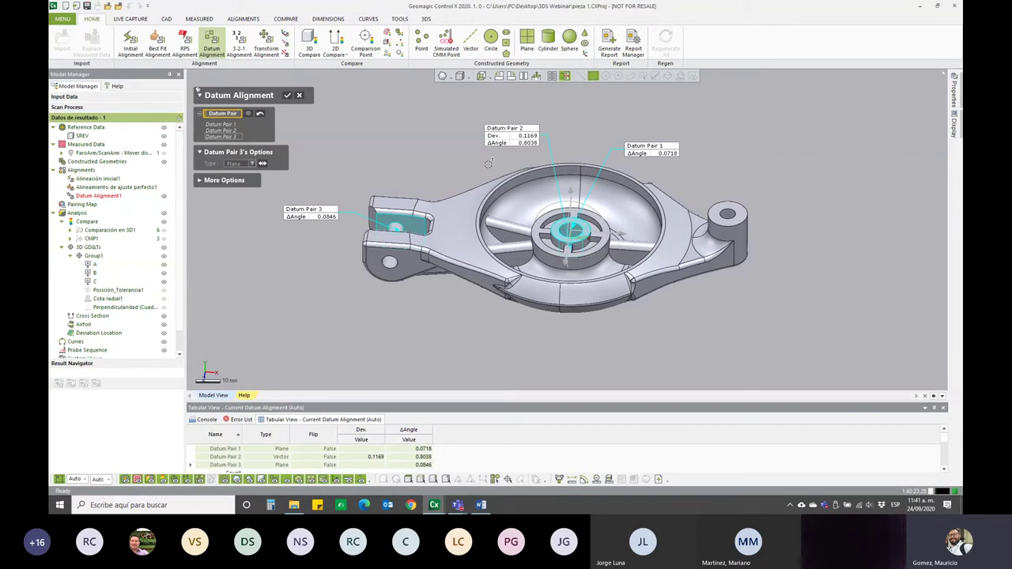
{"action": "left_click", "coordinate": [528, 141]}
{"action": "left_click", "coordinate": [348, 219]}
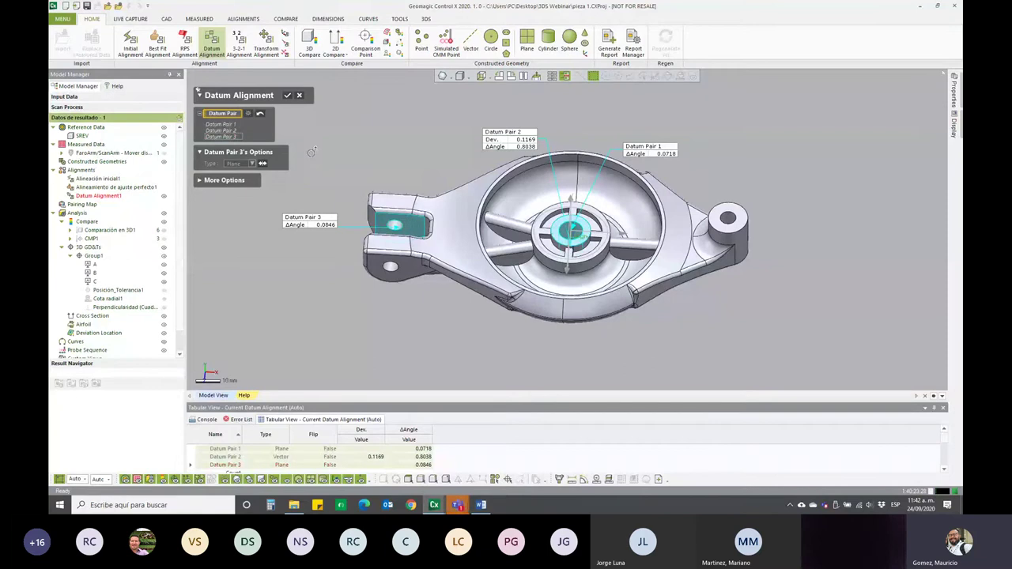
- Apply Datum Alignment1 and drag the Datum ALN 1–3 labels away from the bracket centre
{"action": "left_click", "coordinate": [288, 96]}
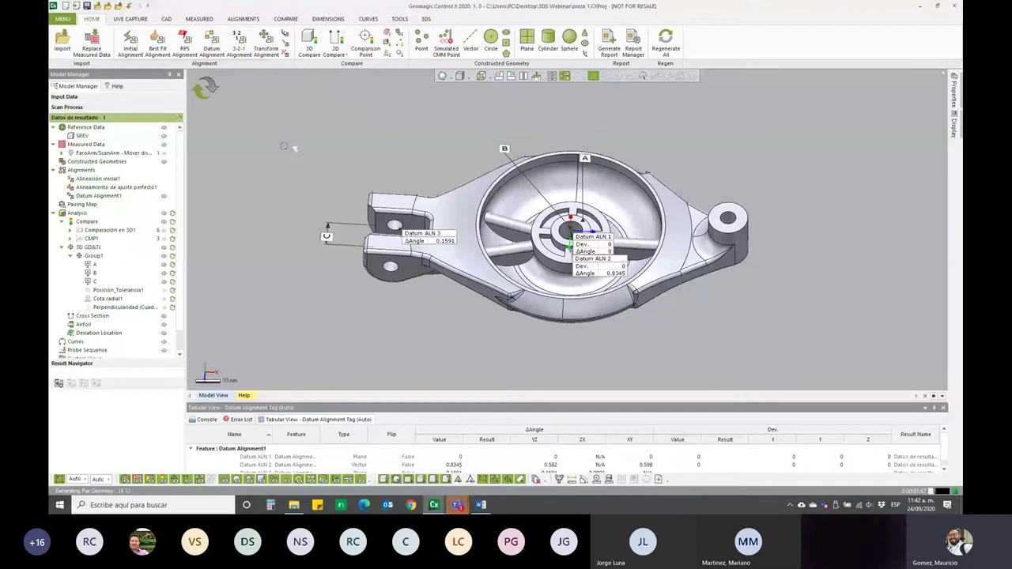
{"action": "left_click_drag", "start_coordinate": [592, 239], "coordinate": [662, 149]}
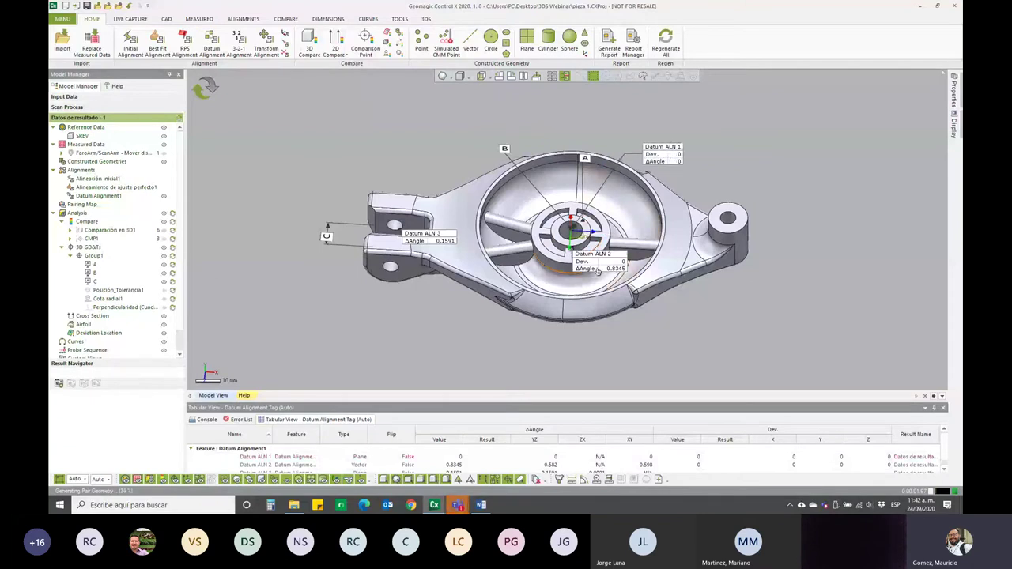
{"action": "left_click_drag", "start_coordinate": [599, 271], "coordinate": [563, 129]}
{"action": "mouse_move", "coordinate": [419, 241]}
{"action": "left_mouse_down"}
{"action": "mouse_move", "coordinate": [358, 164]}
{"action": "mouse_move", "coordinate": [313, 162]}
{"action": "left_mouse_up"}
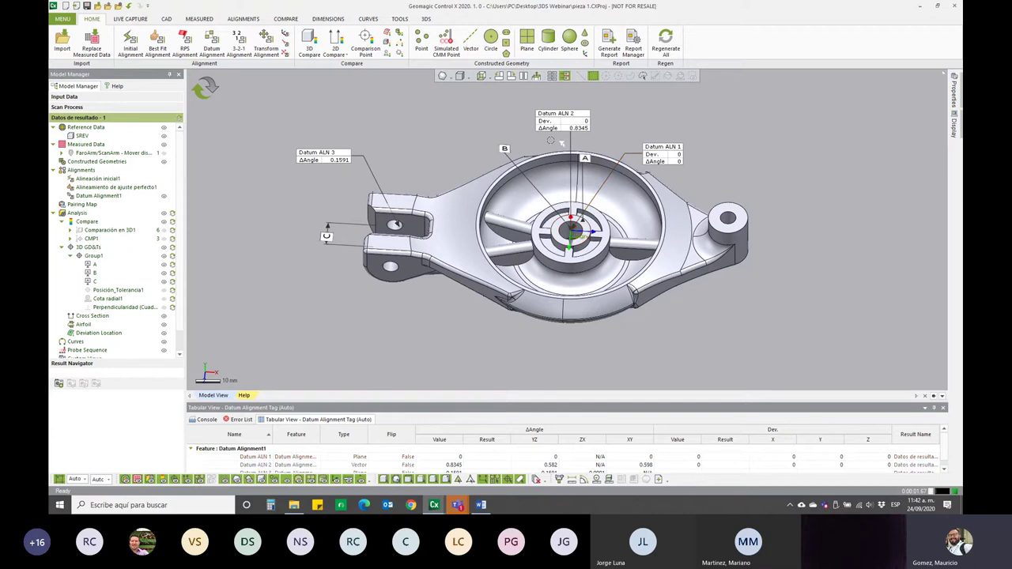
- Orbit the datum-aligned bracket through lower, top-down and side-on views
{"action": "right_click_drag", "start_coordinate": [739, 165], "coordinate": [734, 154]}
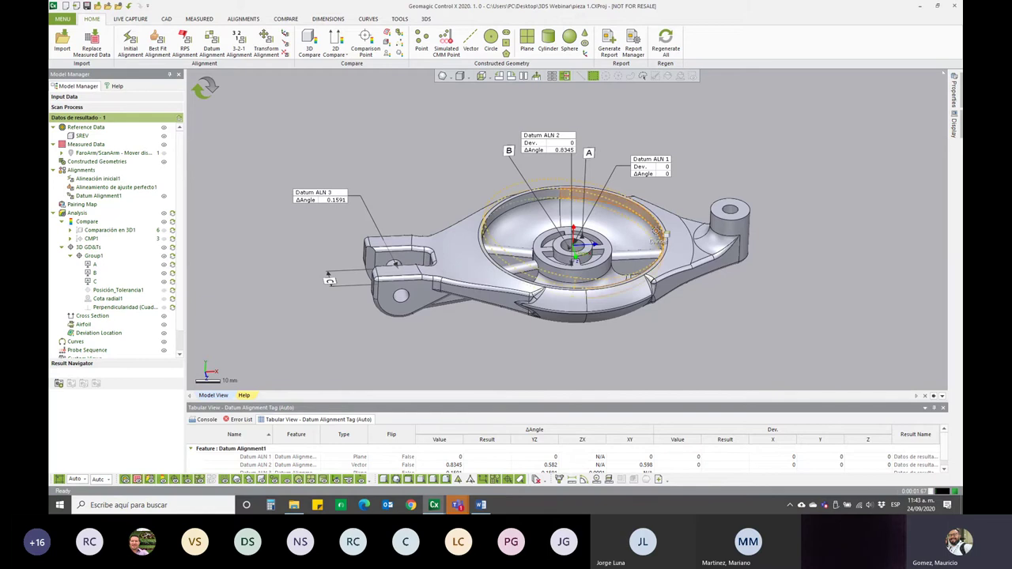
{"action": "mouse_move", "coordinate": [554, 238]}
{"action": "right_mouse_down"}
{"action": "mouse_move", "coordinate": [555, 291]}
{"action": "mouse_move", "coordinate": [546, 273]}
{"action": "right_mouse_up"}
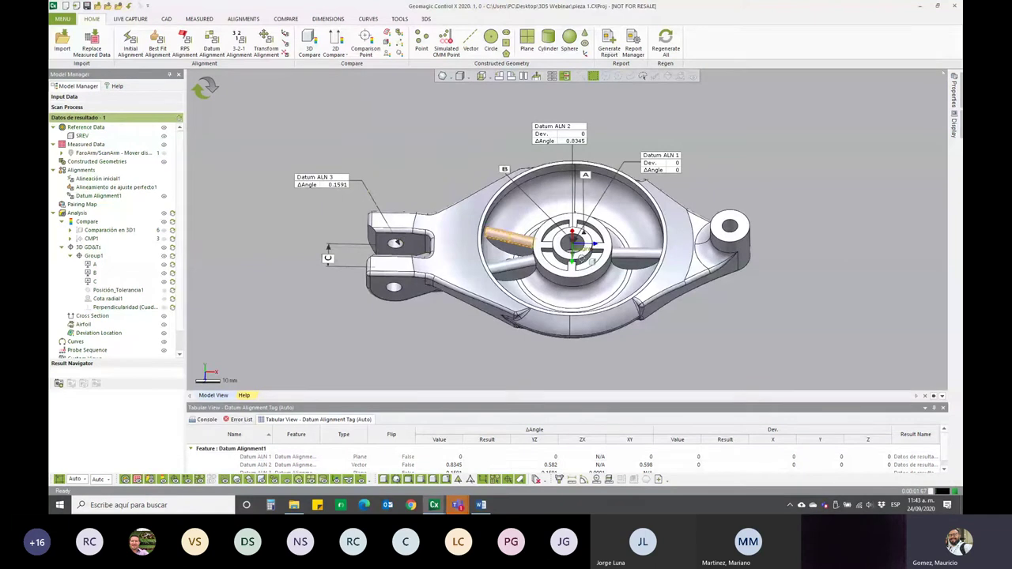
{"action": "right_click_drag", "start_coordinate": [582, 257], "coordinate": [576, 239]}
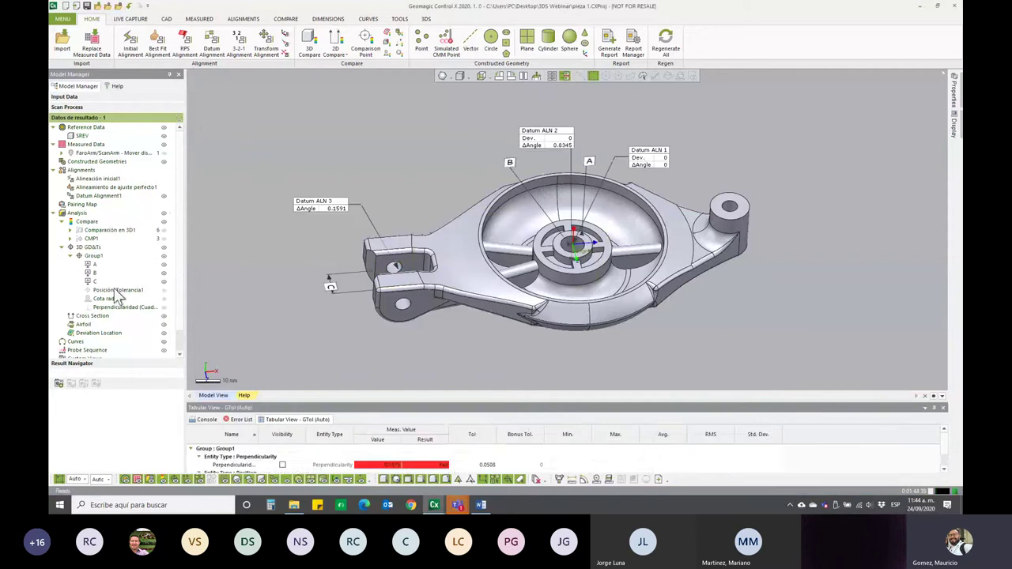
- Hide Datum Alignment1's labels and show the Comparación en 3D1 colour deviation map
{"action": "right_click_drag", "start_coordinate": [266, 278], "coordinate": [208, 195]}
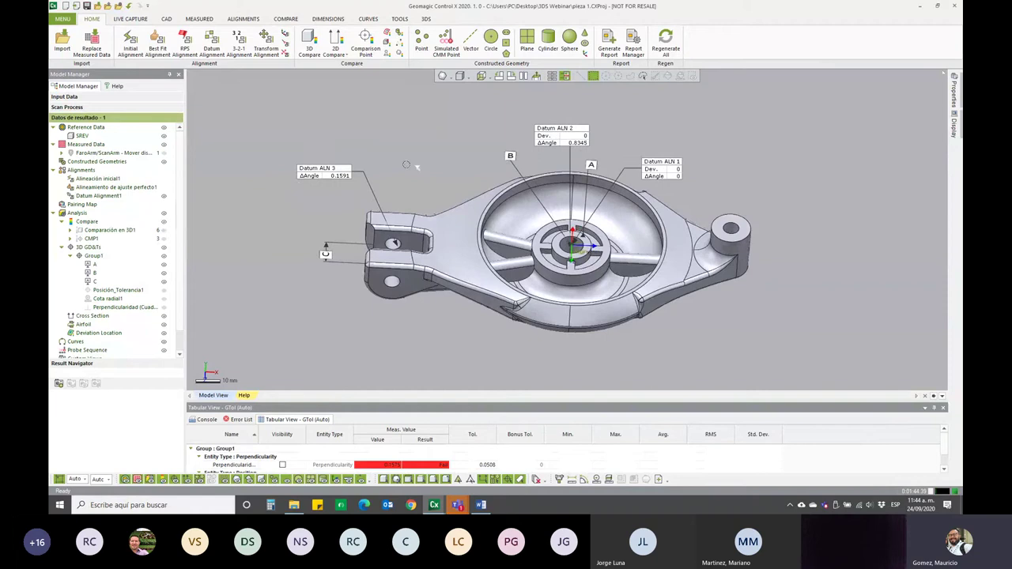
{"action": "left_click", "coordinate": [164, 195]}
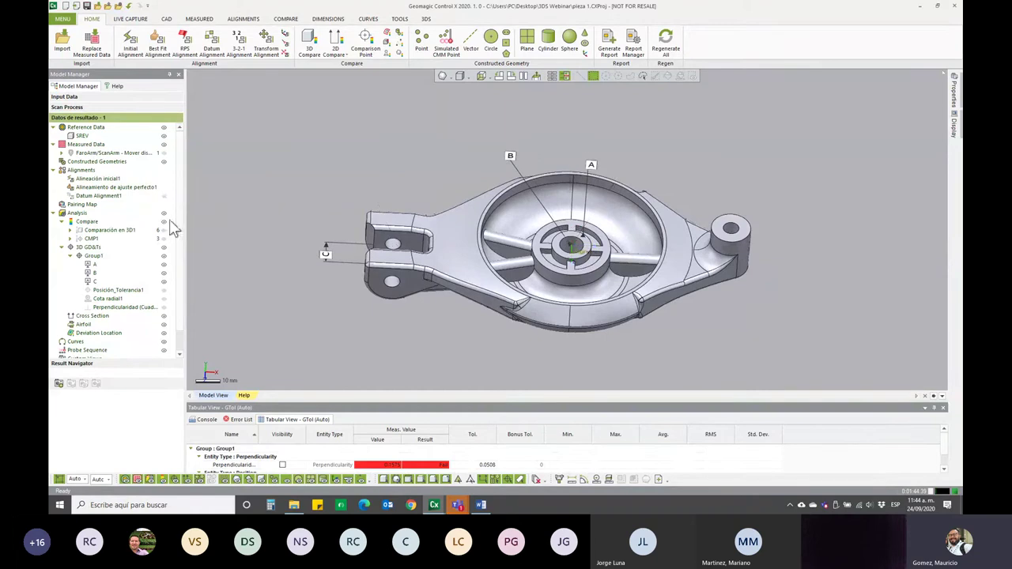
{"action": "left_click", "coordinate": [163, 230]}
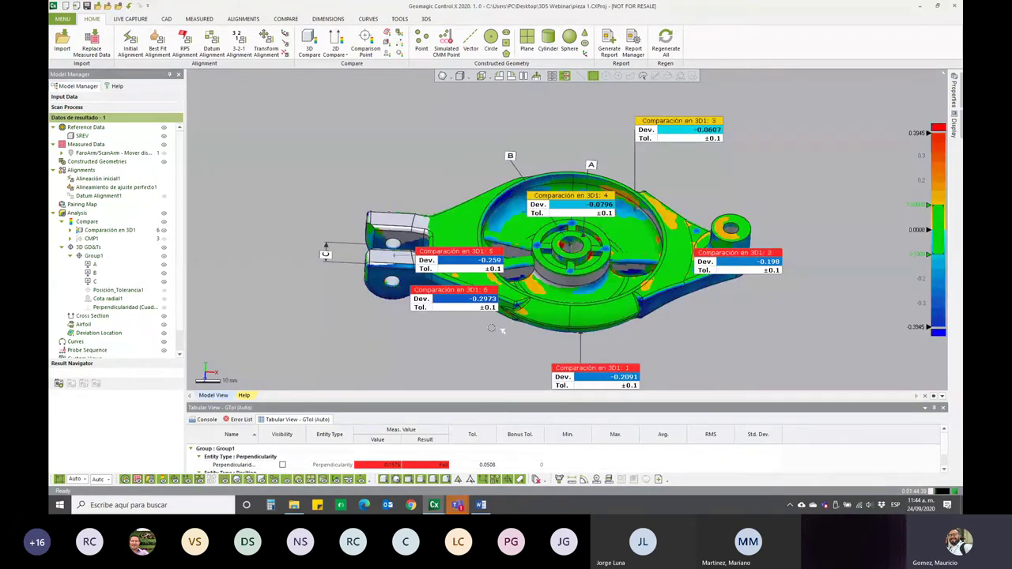
{"action": "right_click_drag", "start_coordinate": [386, 313], "coordinate": [419, 309]}
- Drag the six comparison labels (−0.0607 to −0.2973) clear of the bracket
{"action": "left_click_drag", "start_coordinate": [439, 177], "coordinate": [410, 131]}
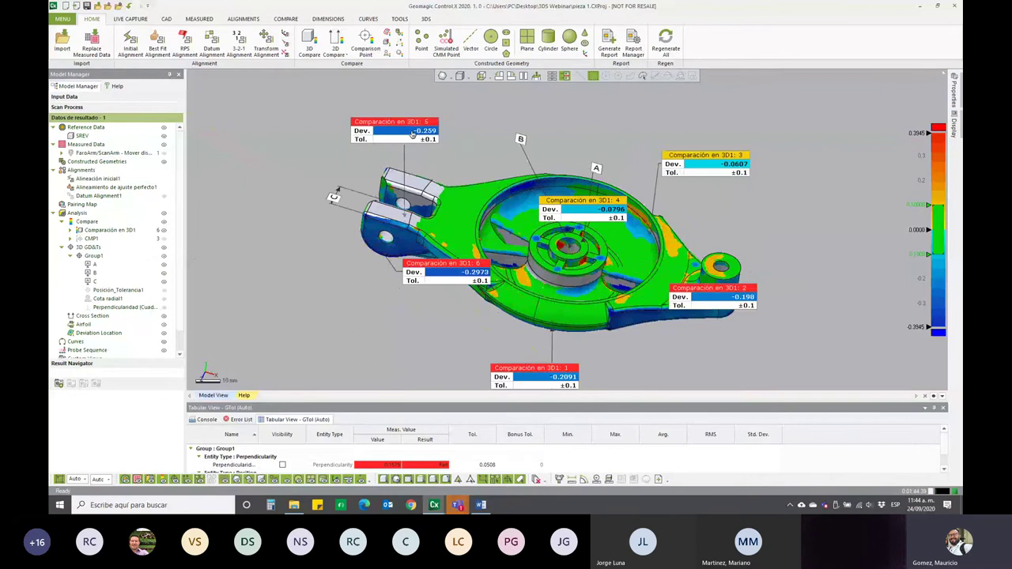
{"action": "left_click_drag", "start_coordinate": [474, 282], "coordinate": [326, 293]}
{"action": "left_click_drag", "start_coordinate": [693, 169], "coordinate": [733, 136]}
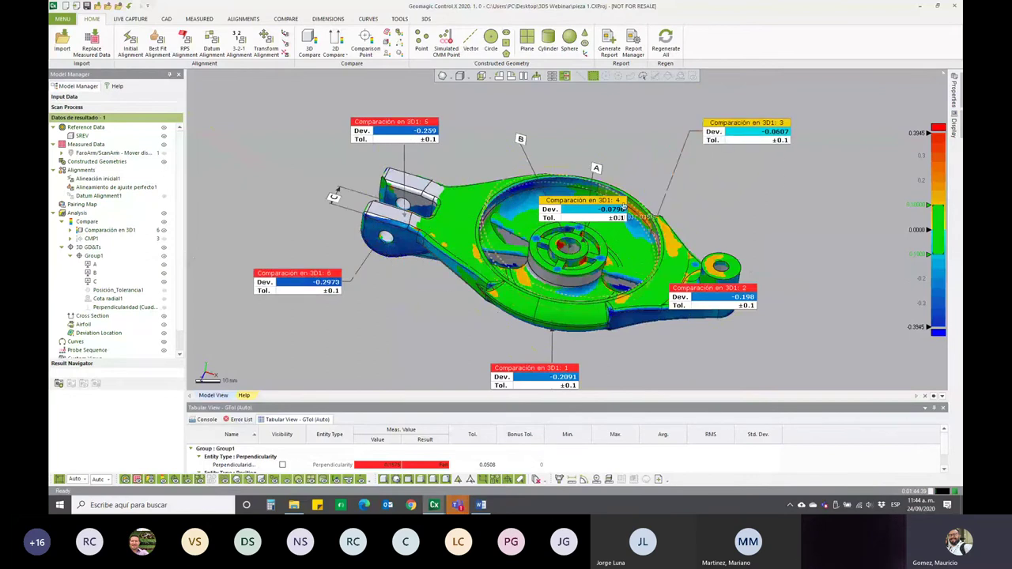
{"action": "left_click_drag", "start_coordinate": [569, 207], "coordinate": [547, 113]}
{"action": "left_click_drag", "start_coordinate": [705, 288], "coordinate": [790, 216]}
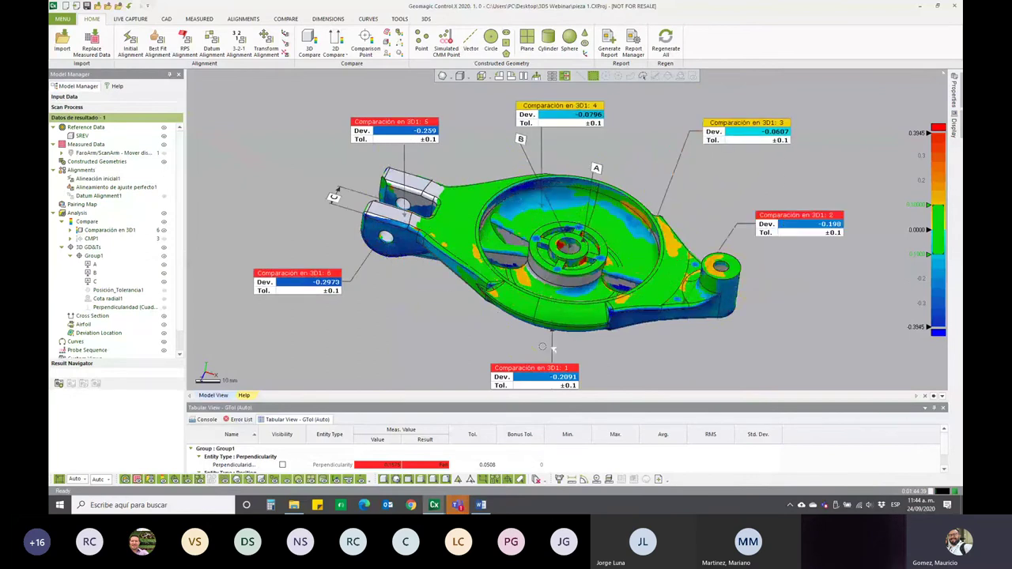
{"action": "left_click_drag", "start_coordinate": [531, 382], "coordinate": [489, 367]}
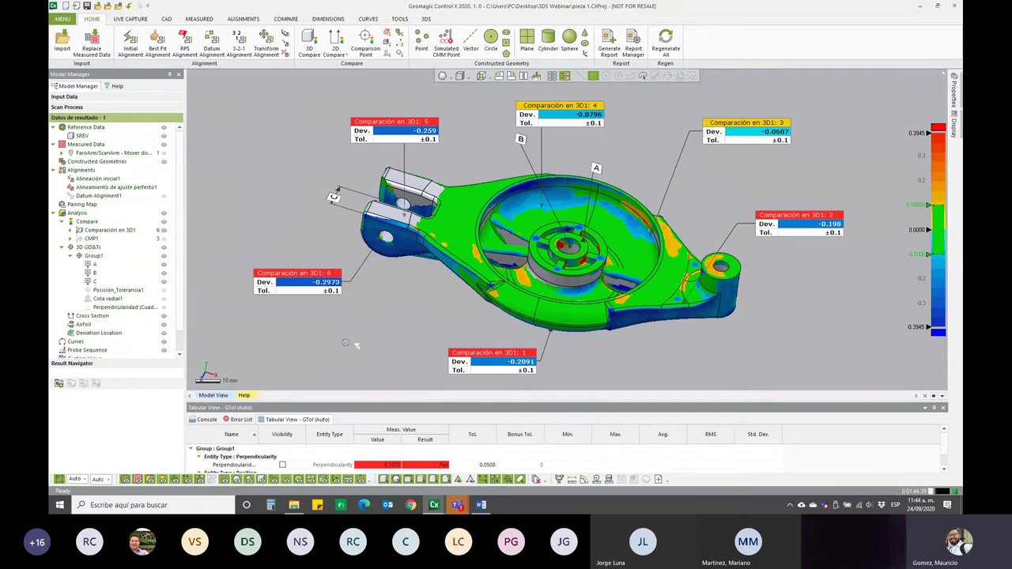
- Duplicate the result set as Result Data - 2, then reactivate Datos de resultado - 1 and select its Datum Alignment1
{"action": "right_click", "coordinate": [123, 125]}
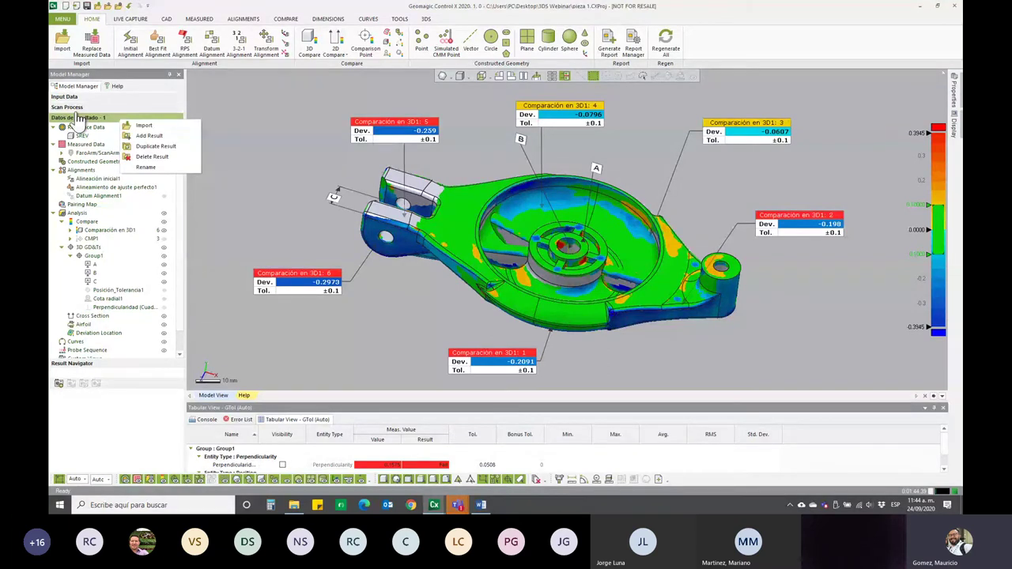
{"action": "left_click", "coordinate": [174, 147]}
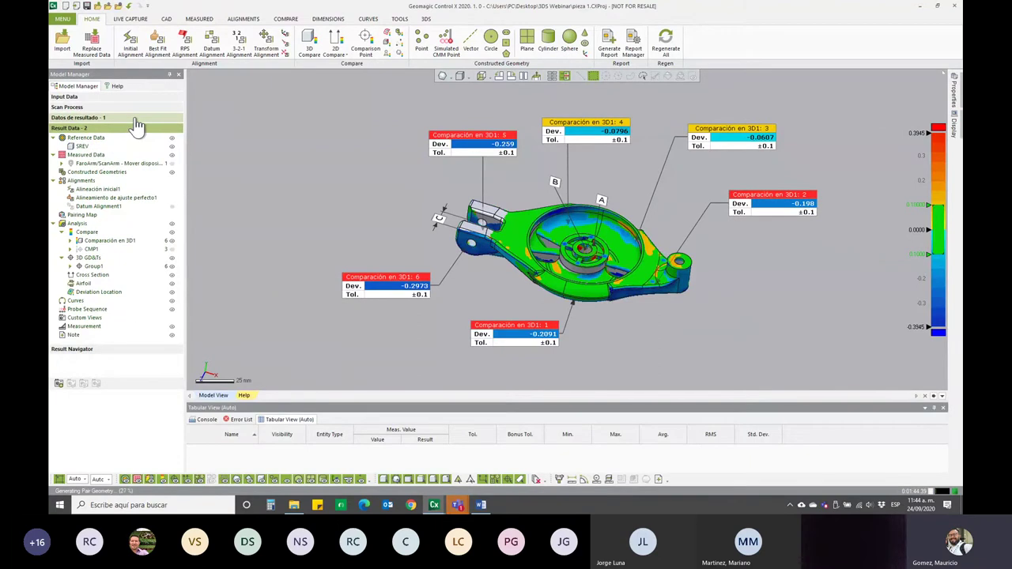
{"action": "left_click", "coordinate": [137, 125]}
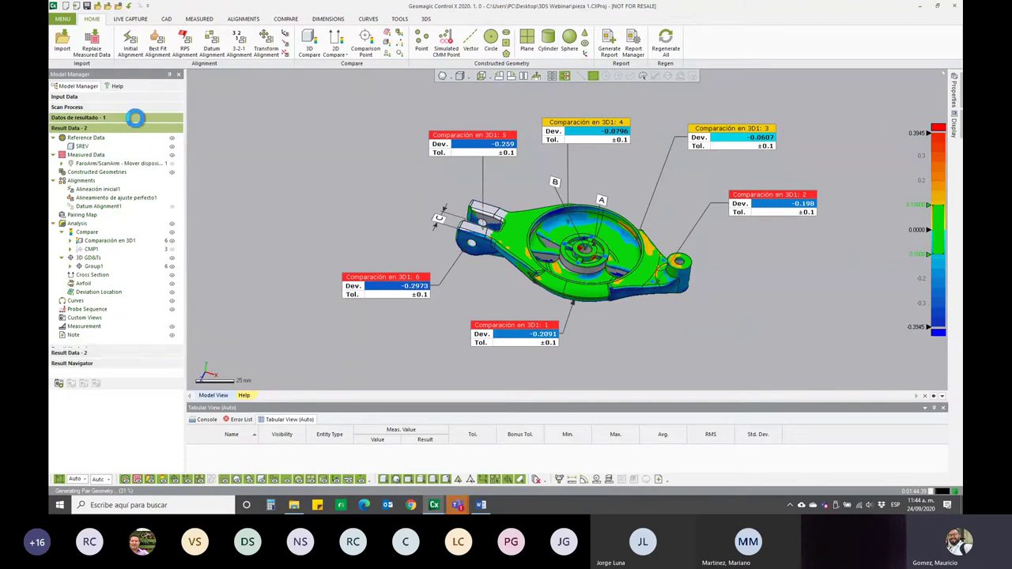
{"action": "left_click", "coordinate": [116, 354]}
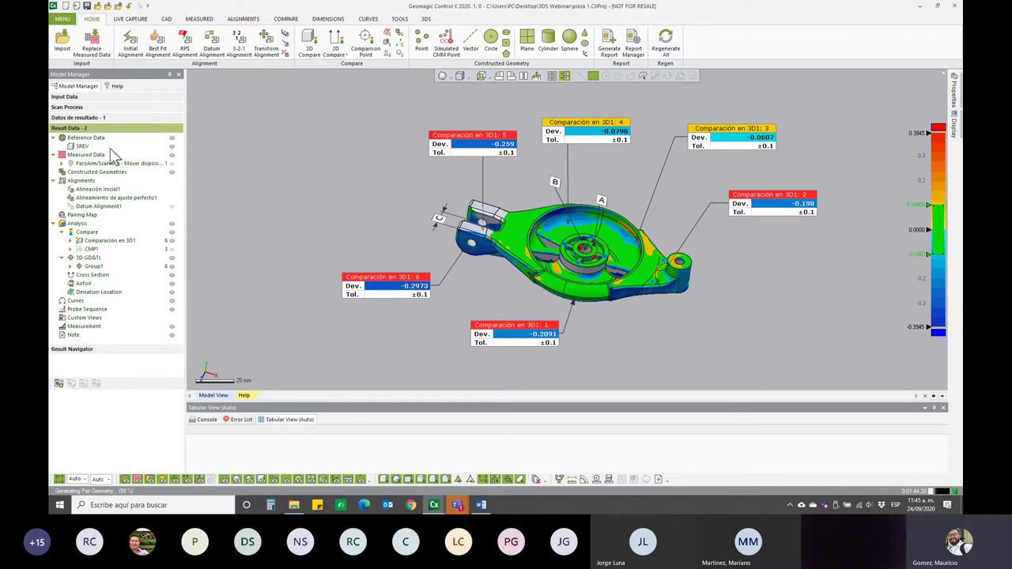
{"action": "double_click", "coordinate": [118, 117]}
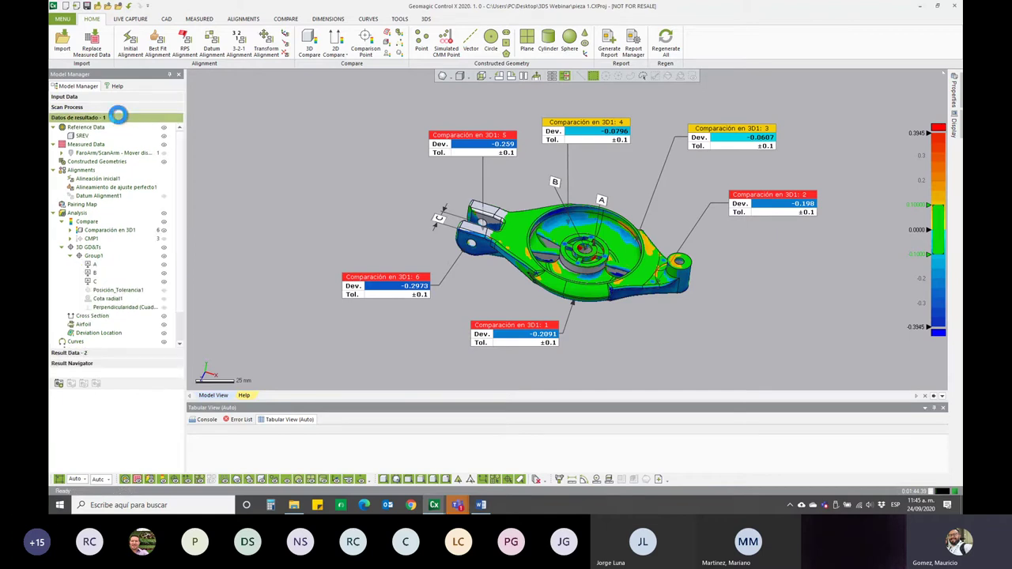
{"action": "left_click", "coordinate": [111, 197]}
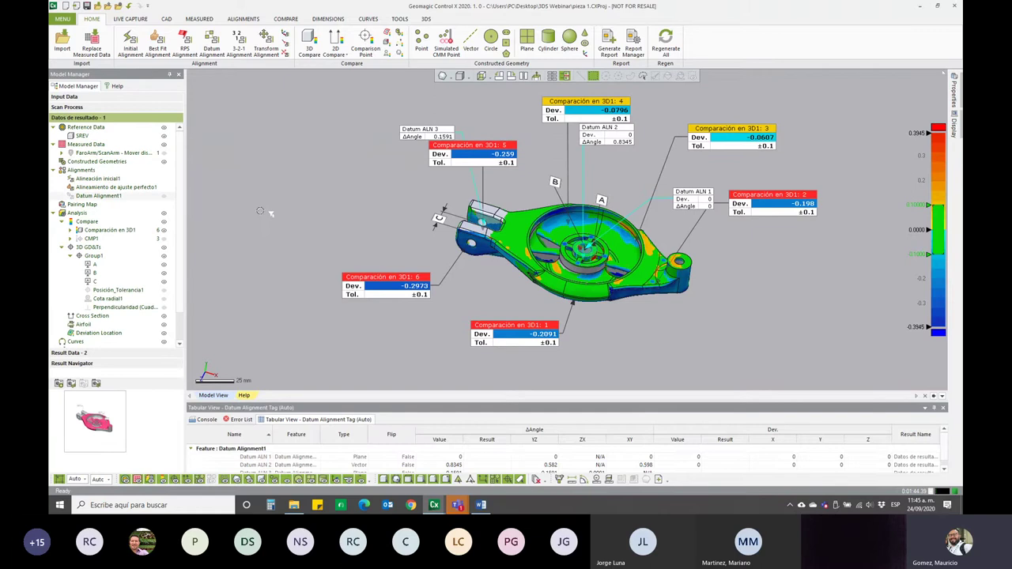
- Delete Datum Alignment1 from Datos de resultado - 1, then make Result Data - 2 active to compare values
{"action": "key", "text": "Delete"}
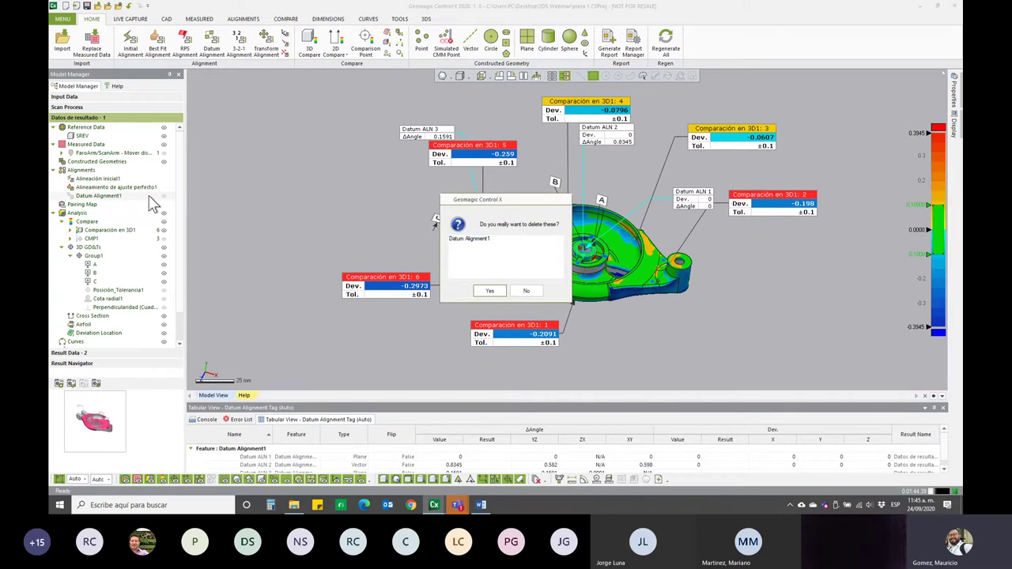
{"action": "left_click", "coordinate": [491, 291]}
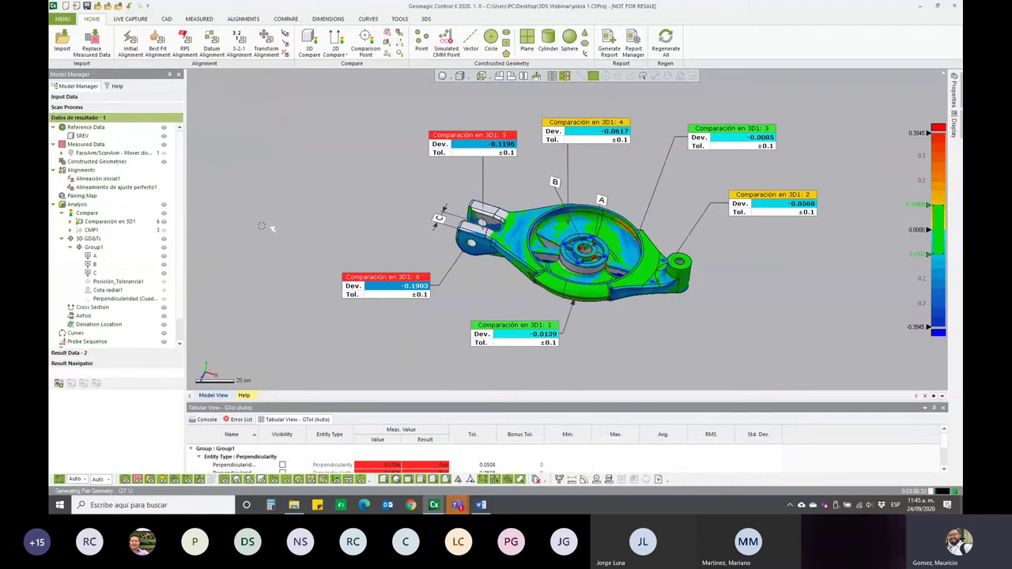
{"action": "double_click", "coordinate": [79, 353]}
{"action": "double_click", "coordinate": [114, 117]}
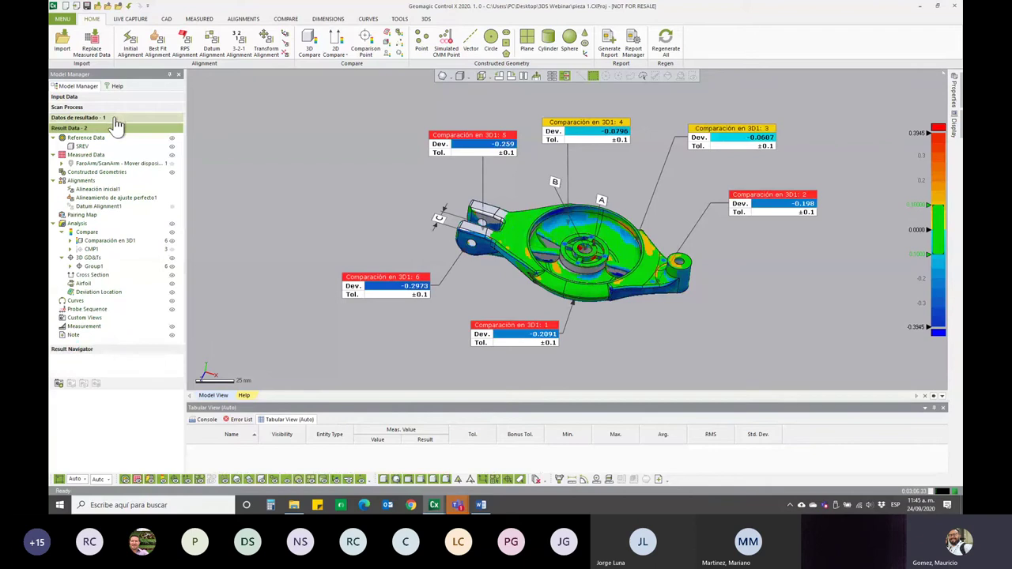
{"action": "double_click", "coordinate": [110, 355]}
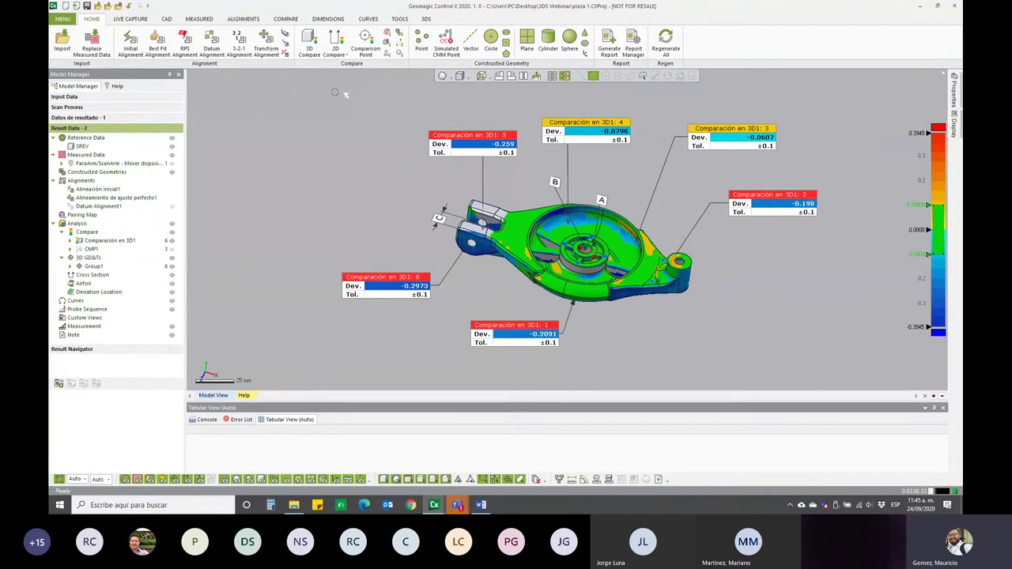
- Open the Result Navigator with Datos de resultado - 1 on the left and Result Data - 2 on the right
{"action": "left_click", "coordinate": [399, 18]}
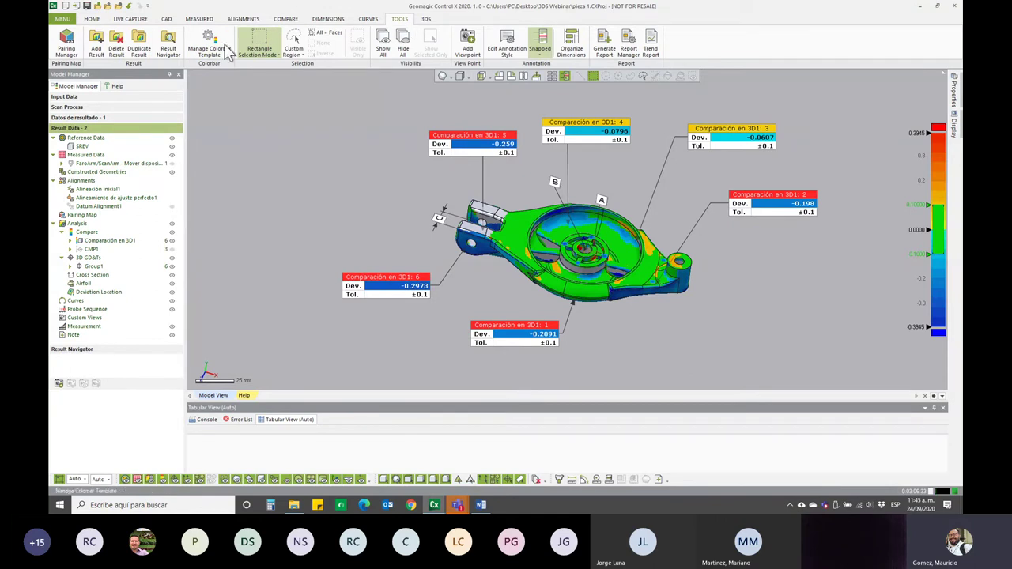
{"action": "left_click", "coordinate": [166, 60]}
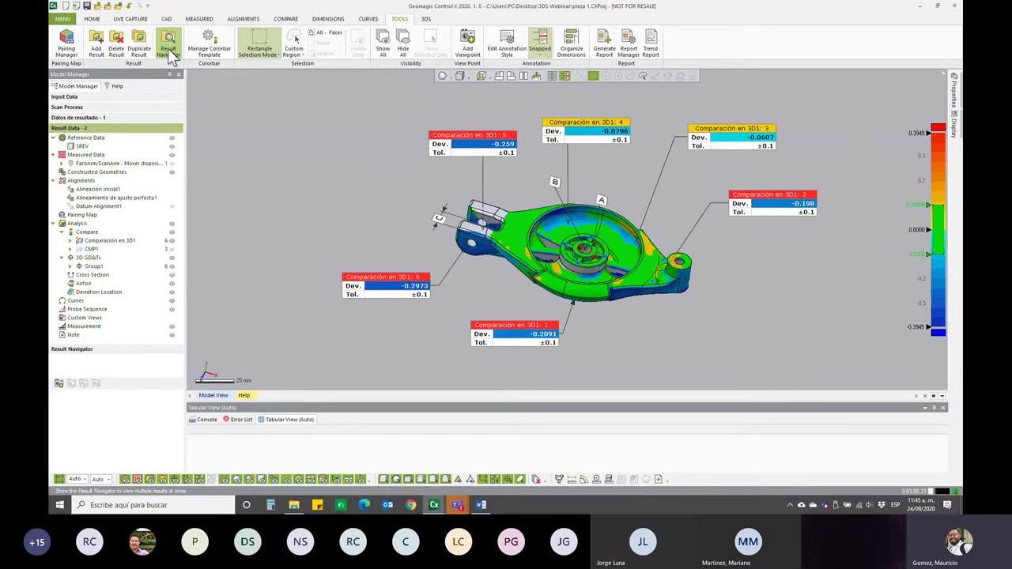
{"action": "left_click", "coordinate": [169, 56]}
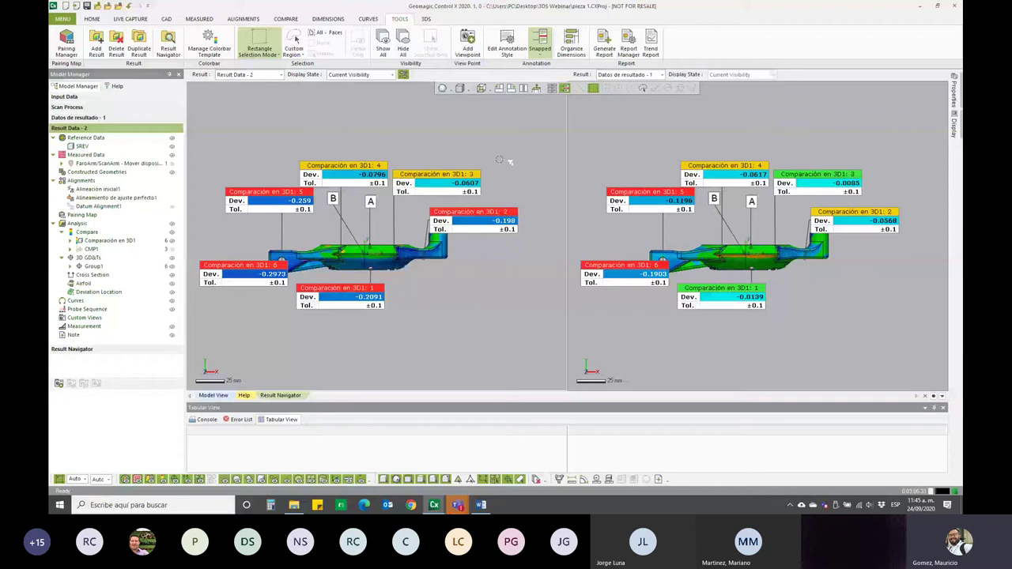
{"action": "left_click", "coordinate": [268, 76]}
{"action": "left_click", "coordinate": [266, 83]}
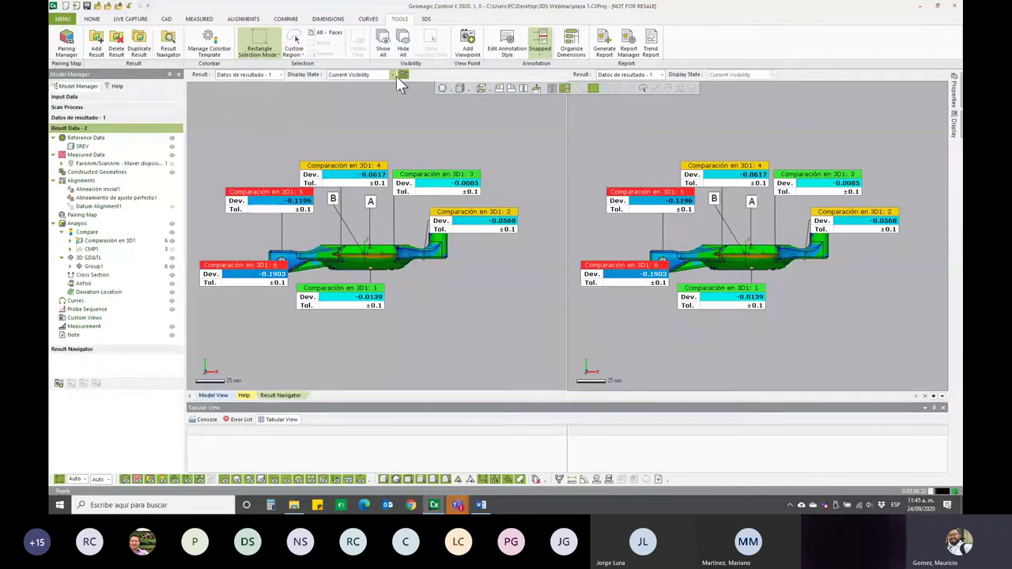
{"action": "left_click", "coordinate": [621, 75]}
{"action": "left_click", "coordinate": [620, 90]}
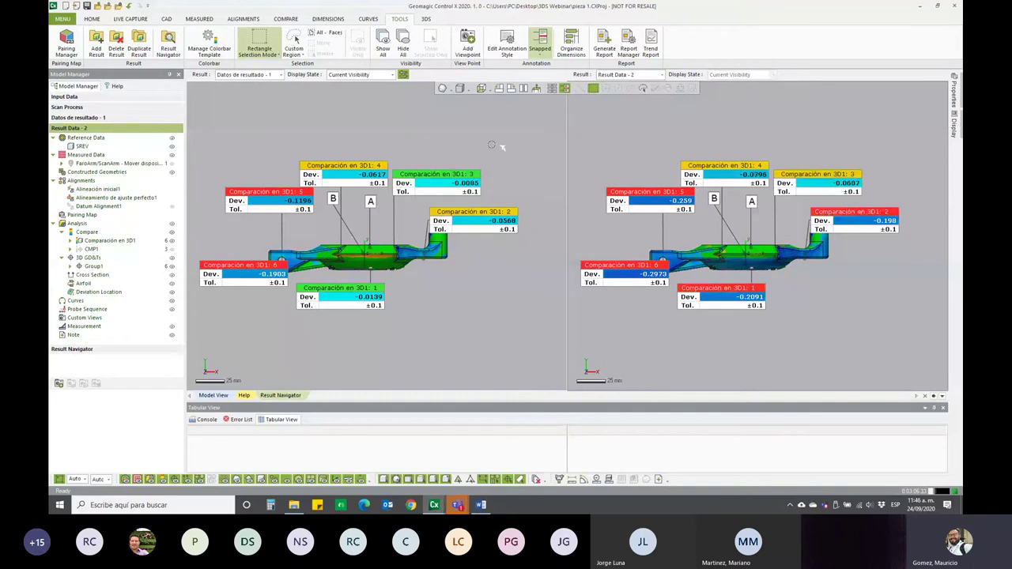
- Orbit the linked views to see both parts from above, then browse the live capture tools
{"action": "right_click_drag", "start_coordinate": [431, 198], "coordinate": [470, 287]}
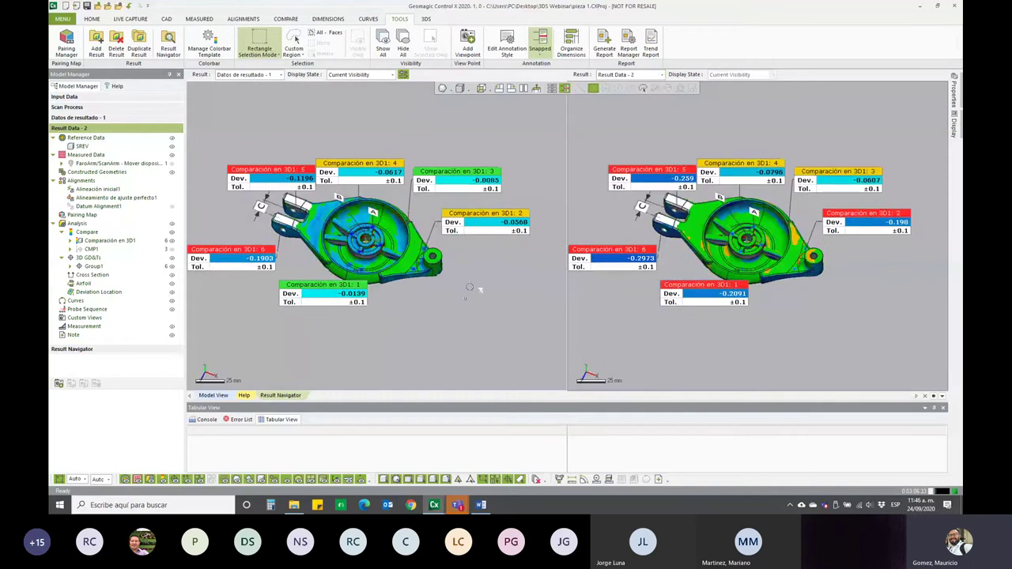
{"action": "scroll", "coordinate": [470, 288], "scroll_direction": "up", "scroll_amount": 3}
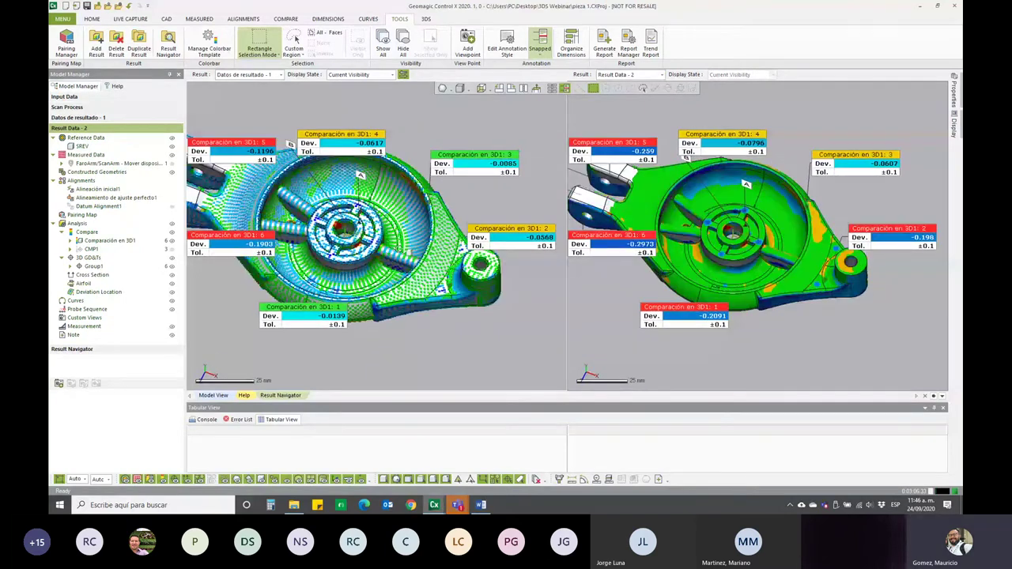
{"action": "right_click_drag", "start_coordinate": [291, 145], "coordinate": [446, 239]}
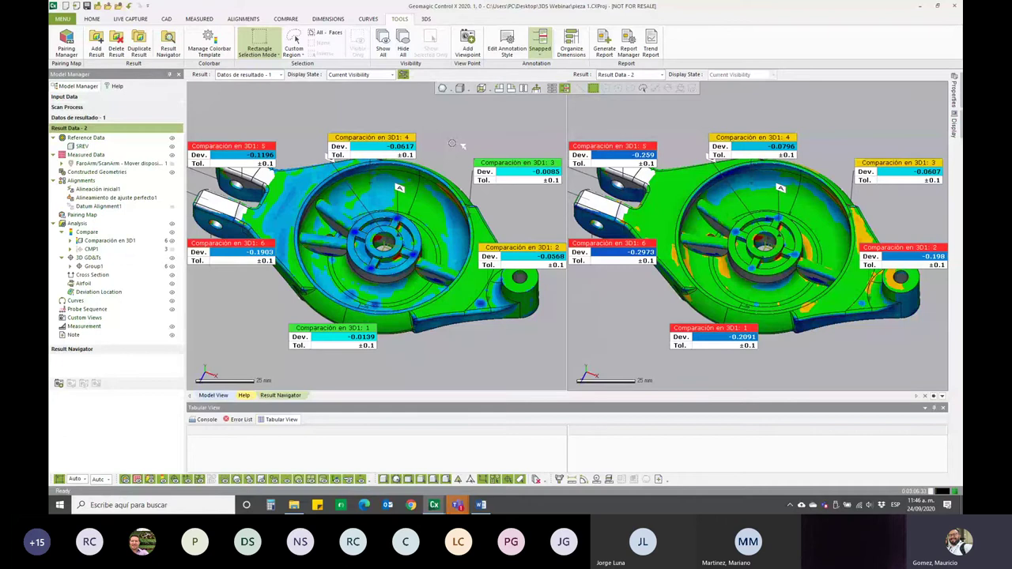
{"action": "left_click", "coordinate": [219, 56]}
{"action": "left_click", "coordinate": [130, 19]}
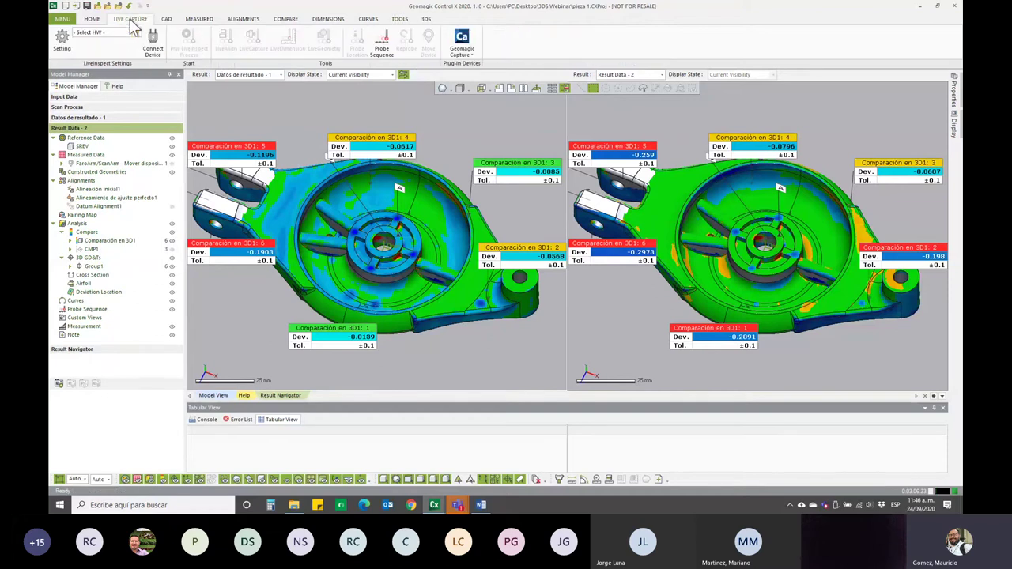
{"action": "left_click", "coordinate": [196, 20]}
{"action": "left_click", "coordinate": [242, 19]}
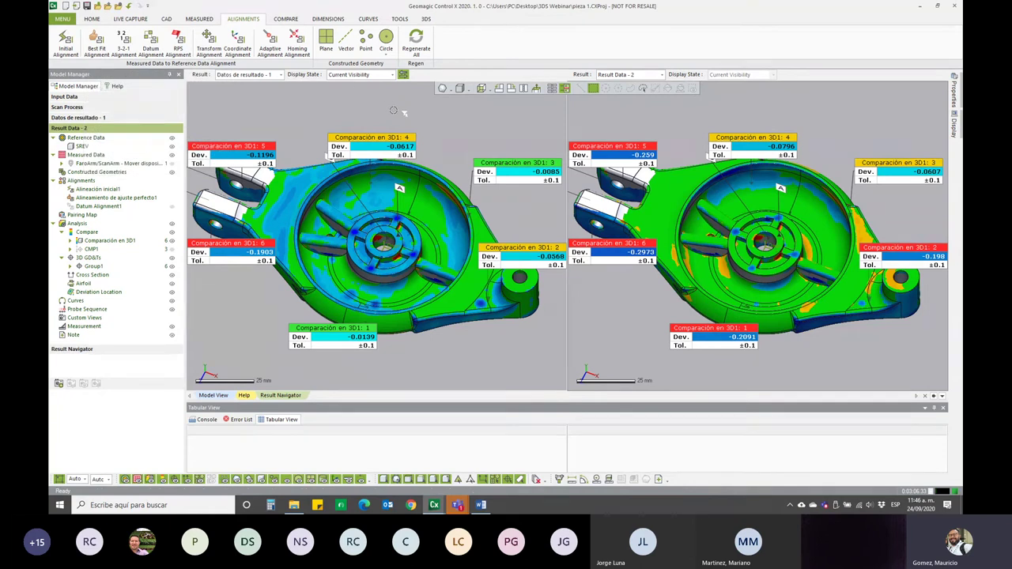
{"action": "left_click", "coordinate": [103, 46]}
- Show mesh edges and orbit both linked models, then return to the single Datos de resultado - 1 view
{"action": "key", "text": "ctrl+4"}
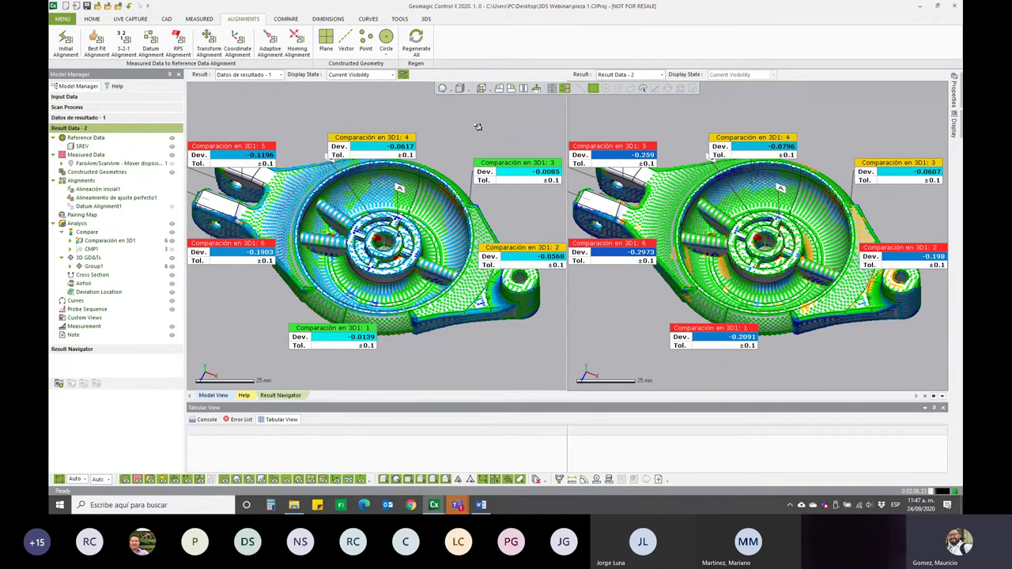
{"action": "mouse_move", "coordinate": [478, 127]}
{"action": "right_mouse_down"}
{"action": "mouse_move", "coordinate": [474, 139]}
{"action": "mouse_move", "coordinate": [463, 128]}
{"action": "mouse_move", "coordinate": [454, 150]}
{"action": "right_mouse_up"}
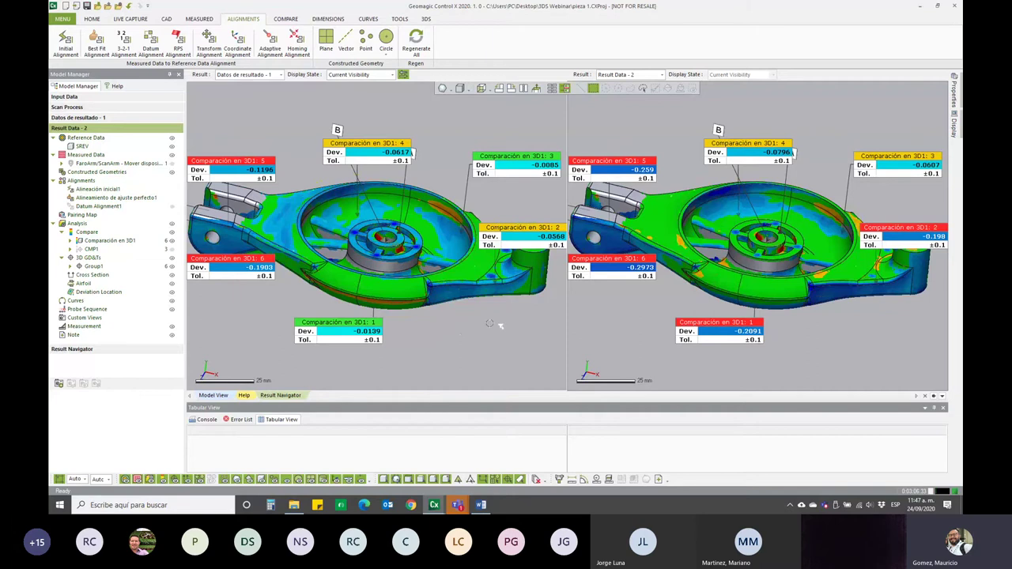
{"action": "mouse_move", "coordinate": [507, 332]}
{"action": "right_mouse_down"}
{"action": "mouse_move", "coordinate": [413, 183]}
{"action": "mouse_move", "coordinate": [436, 189]}
{"action": "right_mouse_up"}
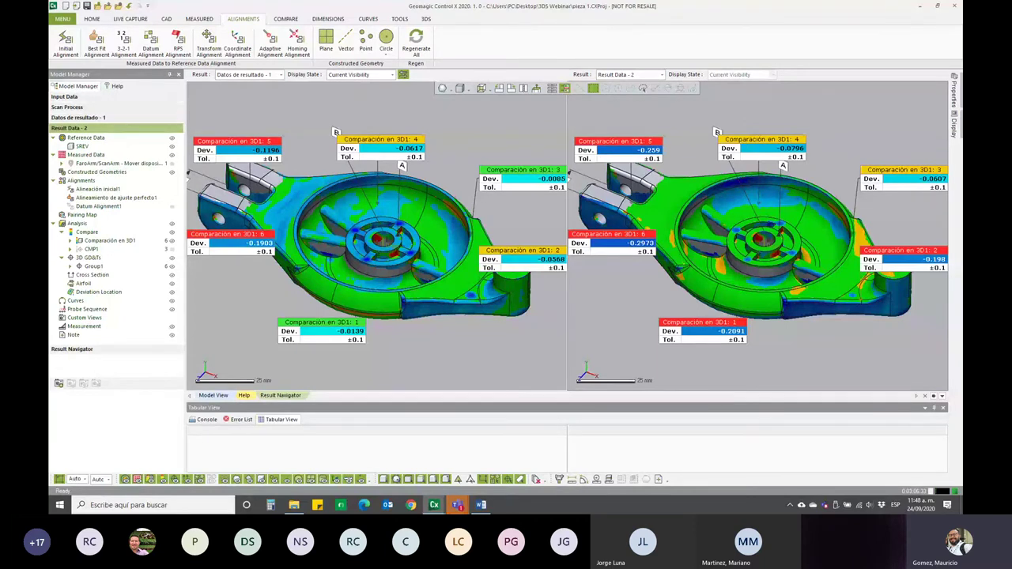
{"action": "mouse_move", "coordinate": [268, 271]}
{"action": "right_mouse_down"}
{"action": "mouse_move", "coordinate": [285, 280]}
{"action": "mouse_move", "coordinate": [294, 316]}
{"action": "right_mouse_up"}
{"action": "left_click", "coordinate": [79, 117]}
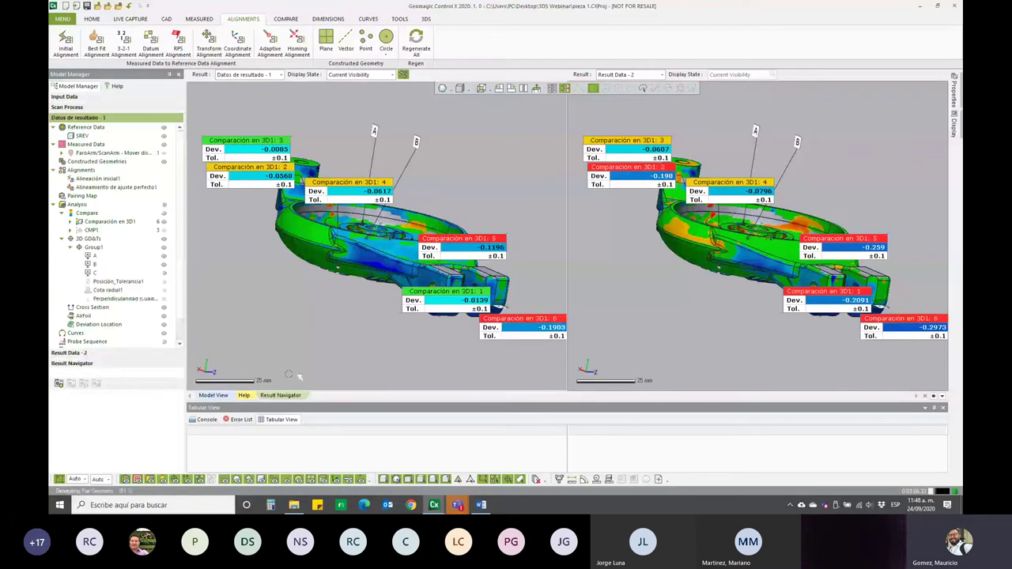
- Hide the Group1 GD&T annotations and the 3D compare colour map, then turn the bracket toward its lugs
{"action": "left_click", "coordinate": [164, 250]}
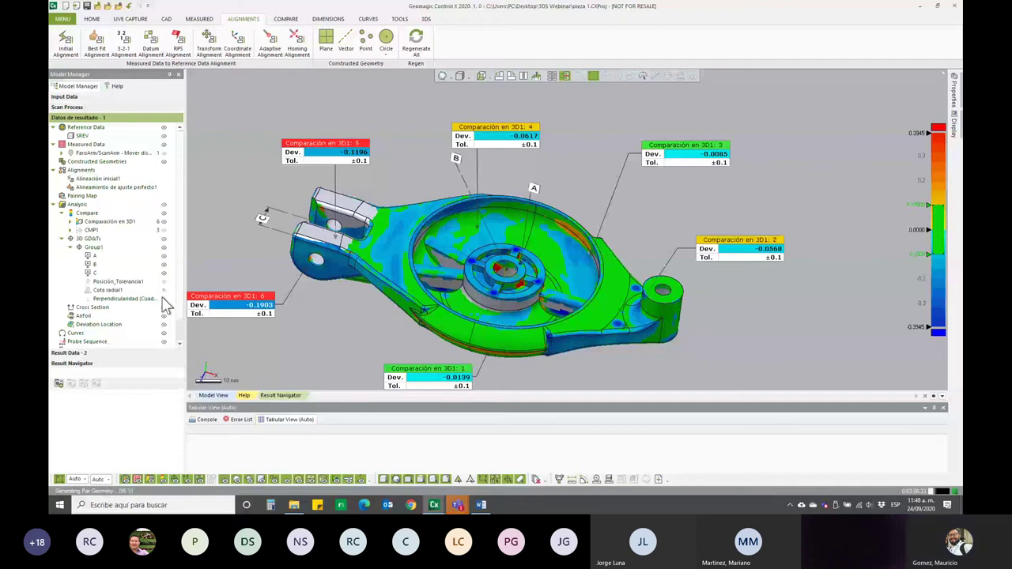
{"action": "left_click", "coordinate": [163, 214]}
{"action": "mouse_move", "coordinate": [442, 300]}
{"action": "right_mouse_down"}
{"action": "mouse_move", "coordinate": [481, 237]}
{"action": "mouse_move", "coordinate": [475, 189]}
{"action": "mouse_move", "coordinate": [468, 228]}
{"action": "right_mouse_up"}
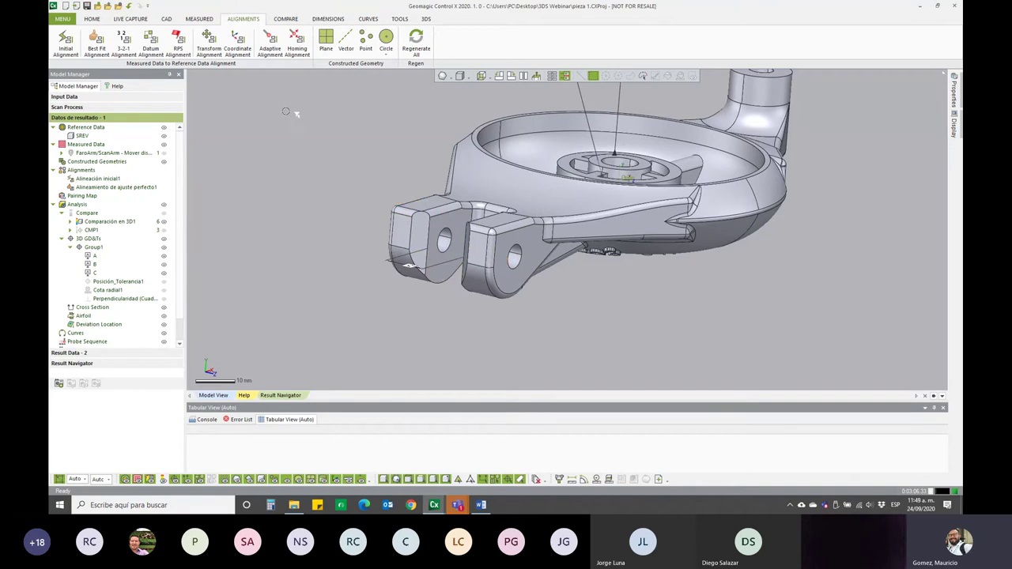
- Create Vector1 through the two lug holes and drag its callout to the right of the part
{"action": "left_click", "coordinate": [347, 41]}
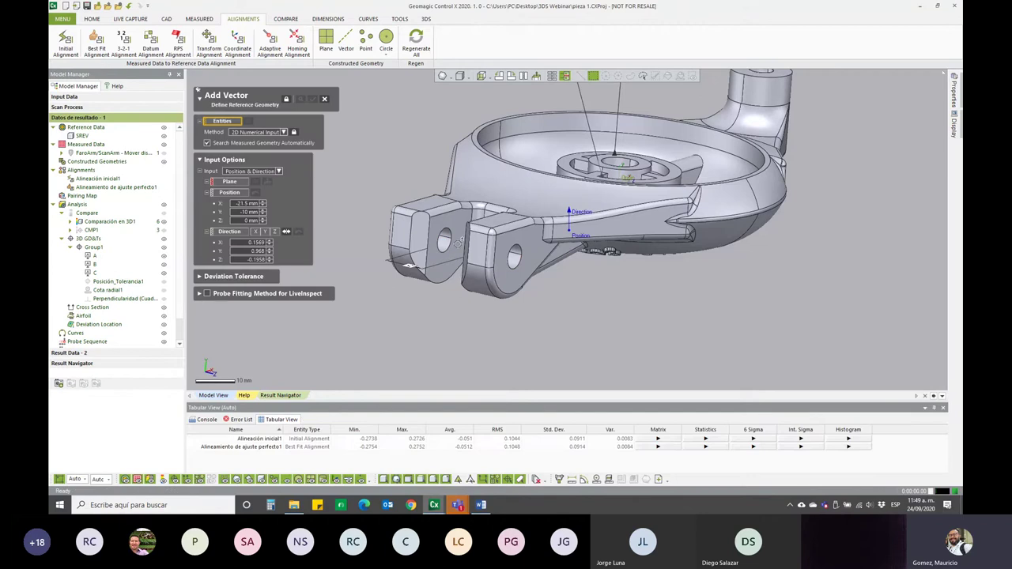
{"action": "left_click", "coordinate": [515, 268]}
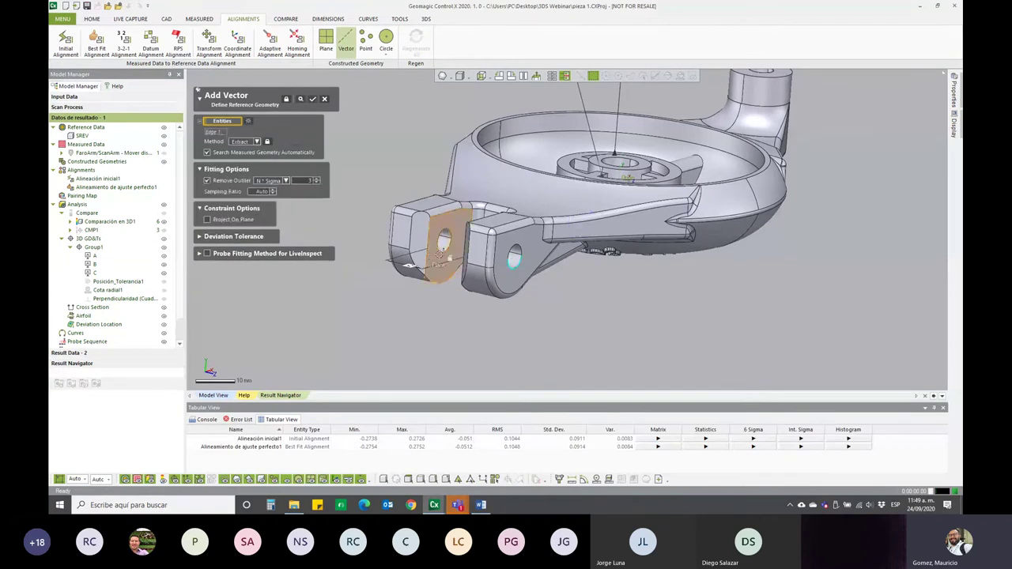
{"action": "left_click", "coordinate": [444, 245]}
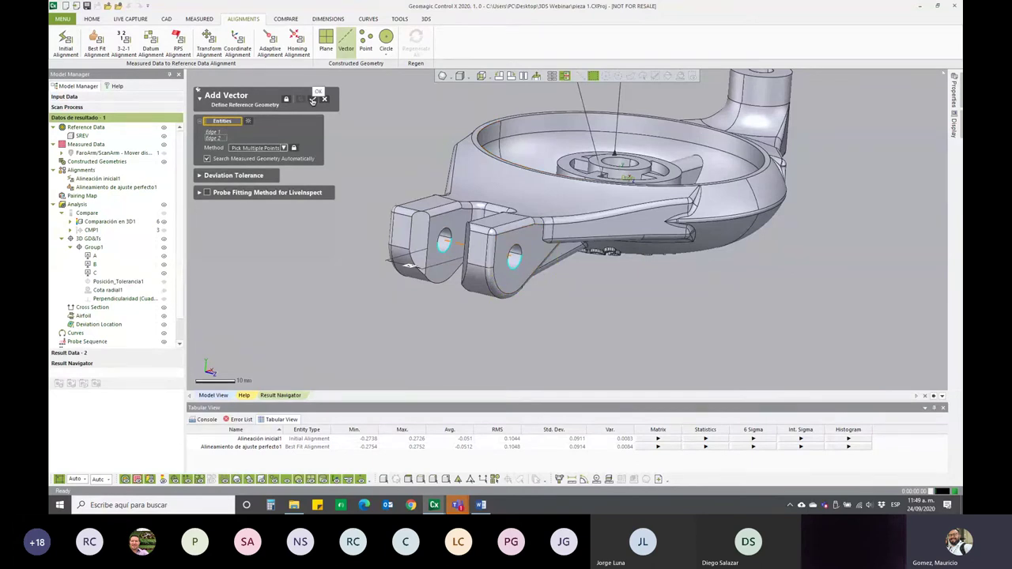
{"action": "left_click", "coordinate": [313, 100]}
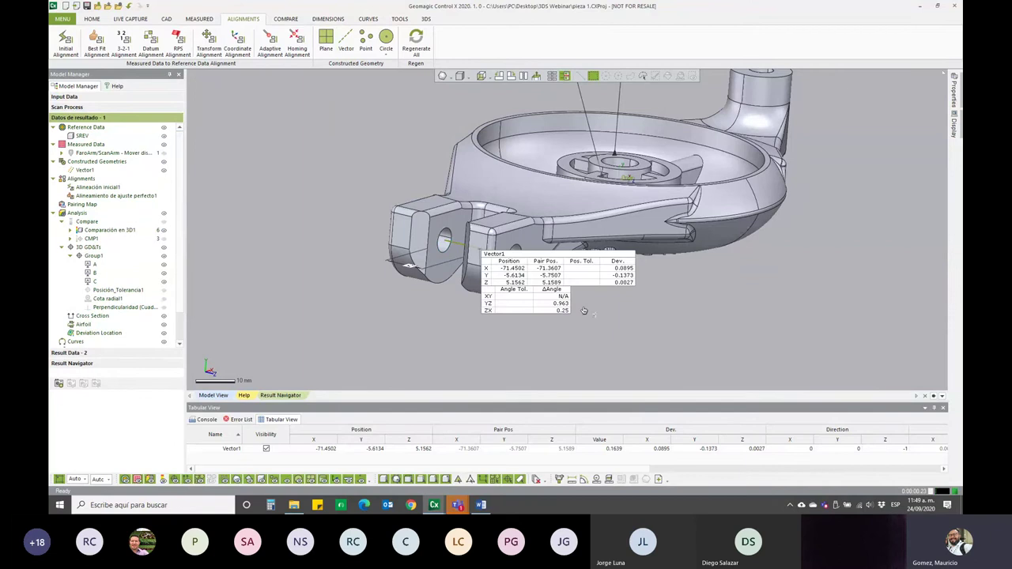
{"action": "left_click_drag", "start_coordinate": [574, 264], "coordinate": [714, 267]}
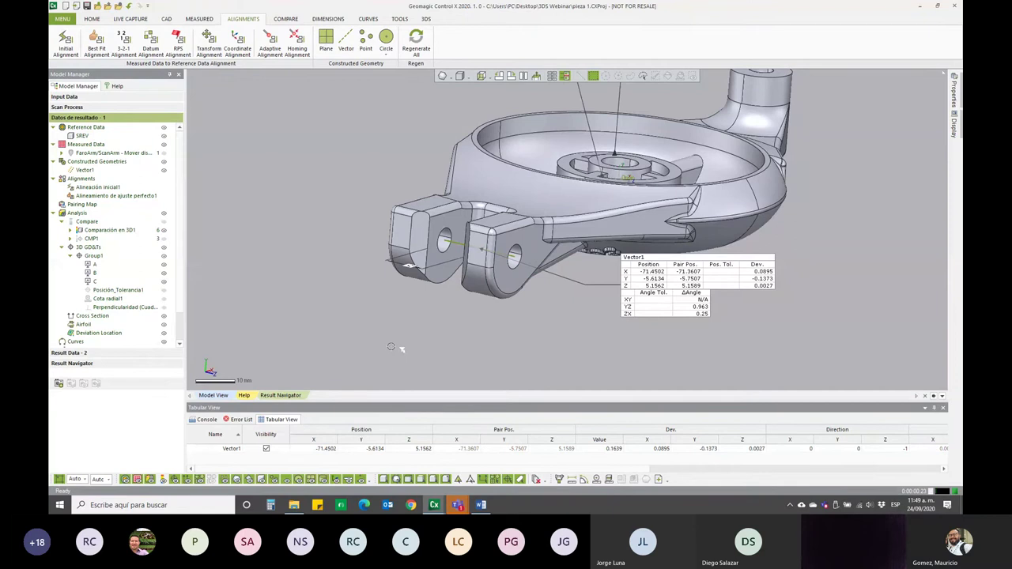
{"action": "left_click", "coordinate": [328, 18]}
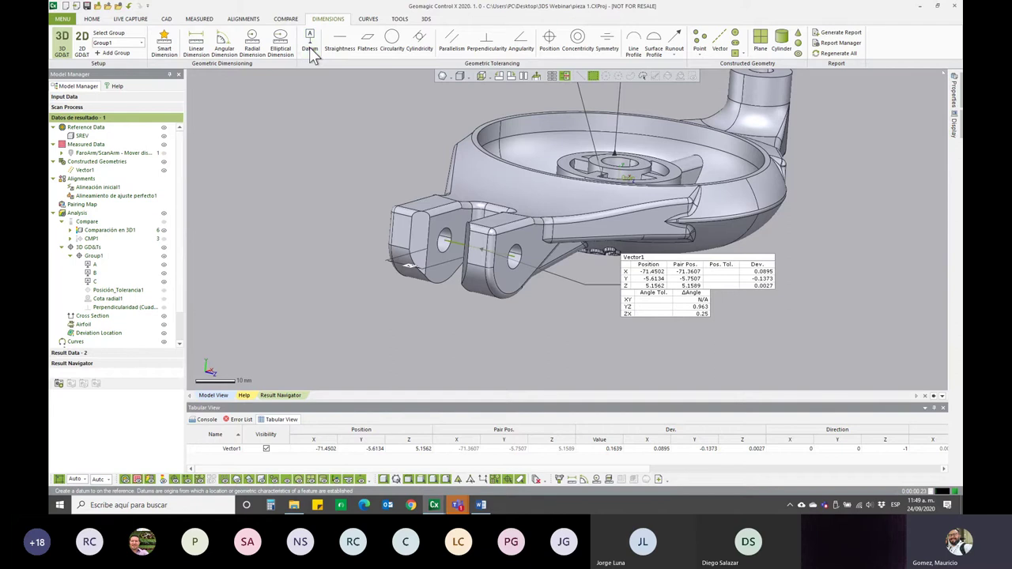
{"action": "left_click", "coordinate": [310, 47]}
{"action": "left_click", "coordinate": [454, 240]}
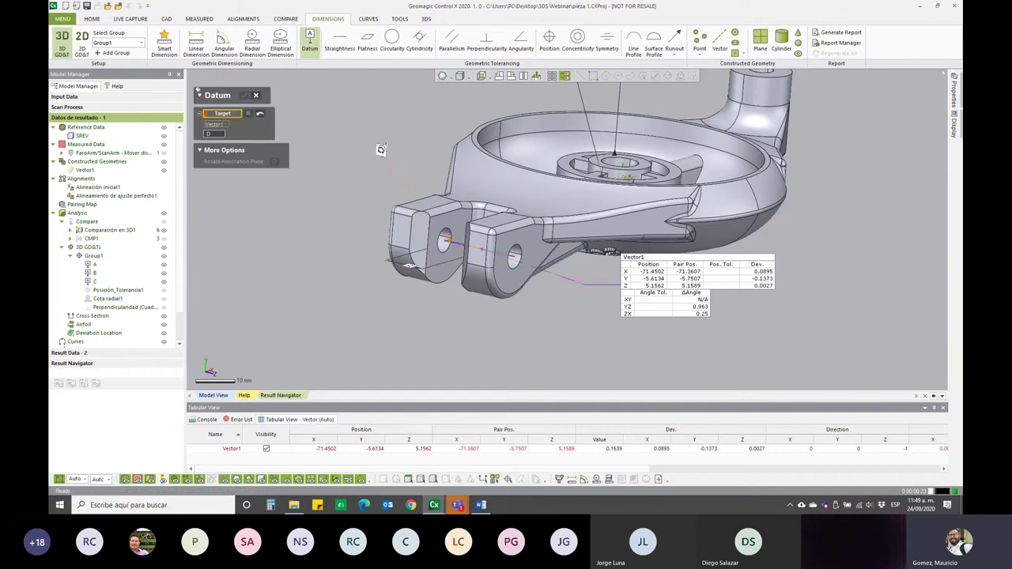
{"action": "left_click", "coordinate": [386, 139]}
{"action": "left_click", "coordinate": [244, 94]}
{"action": "left_click", "coordinate": [256, 95]}
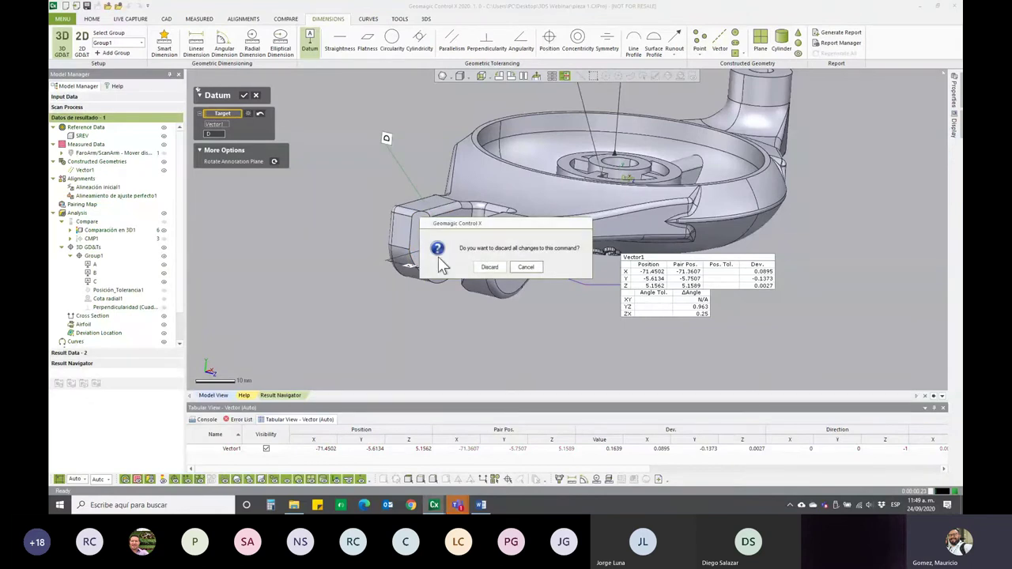
{"action": "left_click", "coordinate": [490, 266]}
{"action": "right_click_drag", "start_coordinate": [468, 288], "coordinate": [641, 252]}
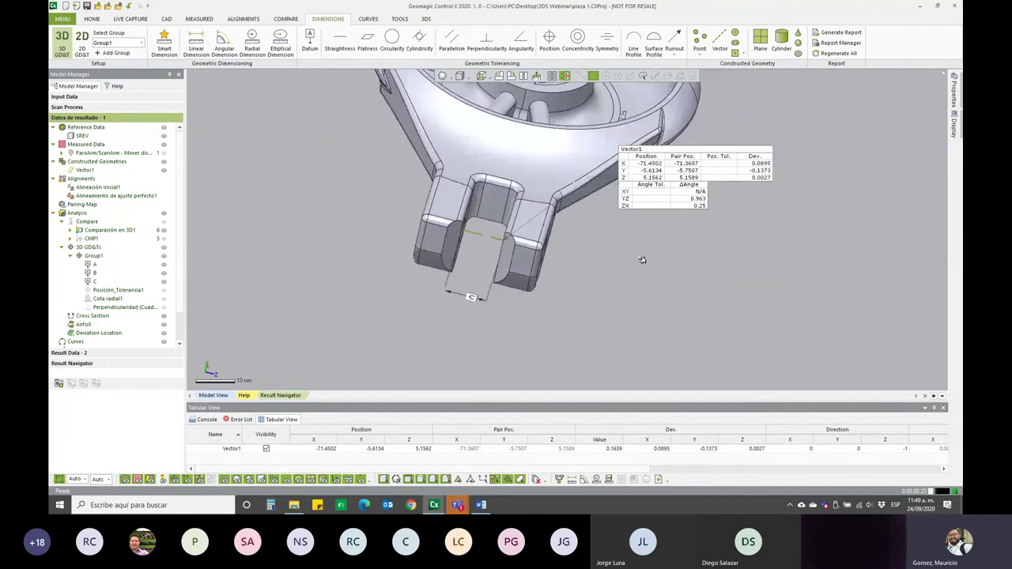
{"action": "right_click_drag", "start_coordinate": [640, 252], "coordinate": [599, 248]}
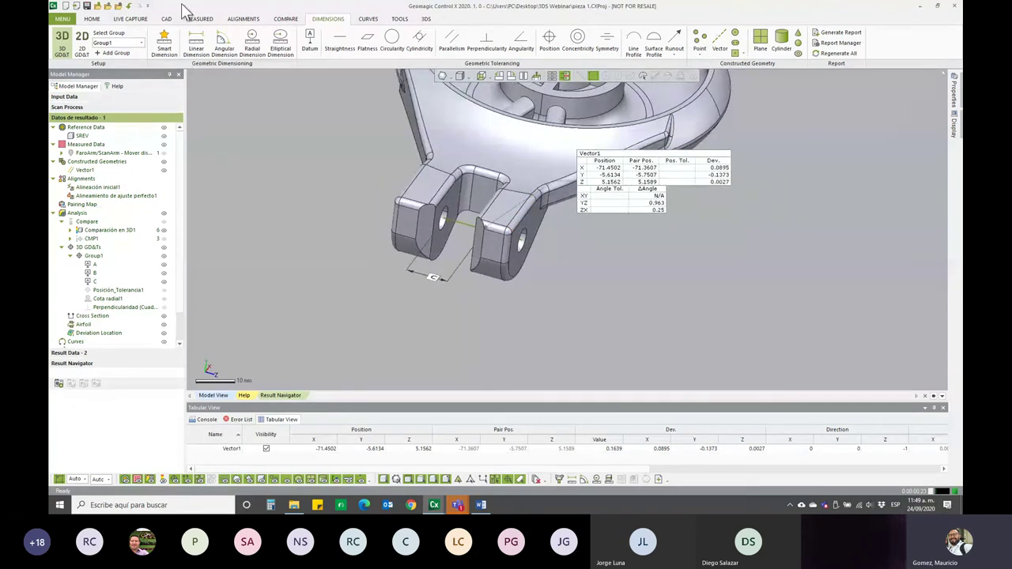
{"action": "left_click", "coordinate": [243, 19]}
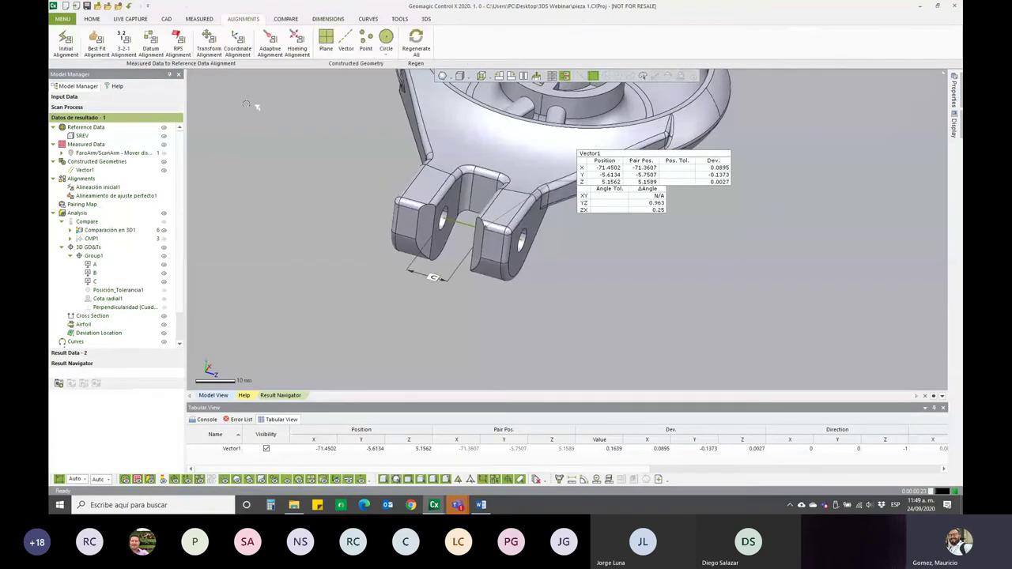
- Start a Datum Alignment with Vector1 as Datum Pair 1 and the central boss as Pair 2, repositioning their labels
{"action": "left_click", "coordinate": [150, 41]}
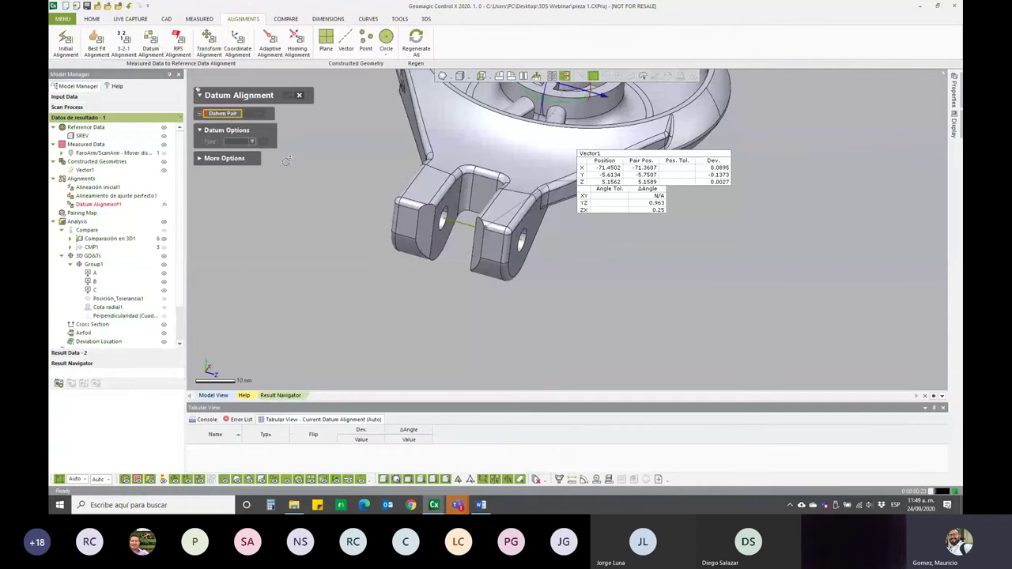
{"action": "left_click", "coordinate": [467, 222]}
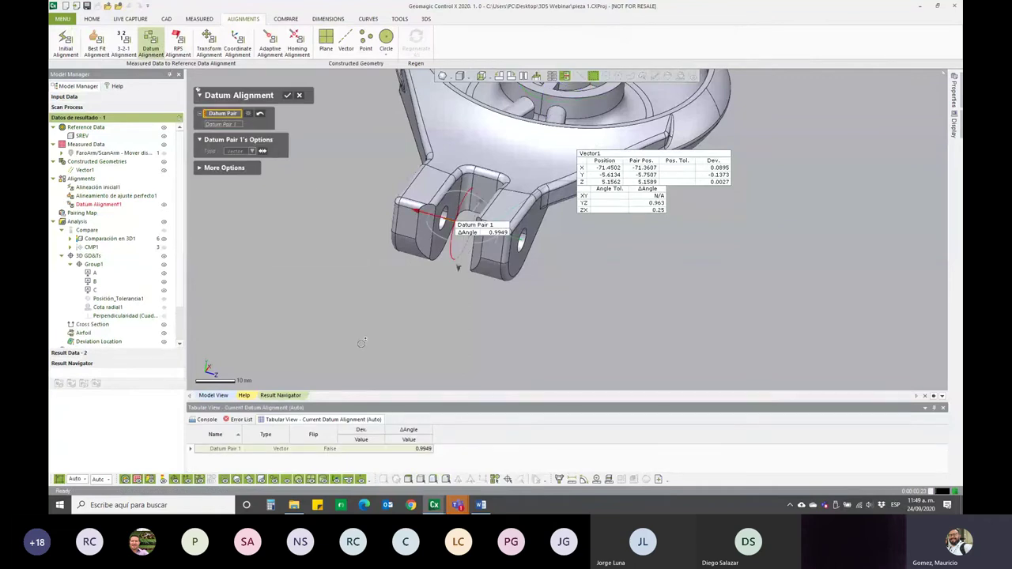
{"action": "mouse_move", "coordinate": [447, 320]}
{"action": "right_mouse_down"}
{"action": "mouse_move", "coordinate": [602, 248]}
{"action": "mouse_move", "coordinate": [613, 267]}
{"action": "right_mouse_up"}
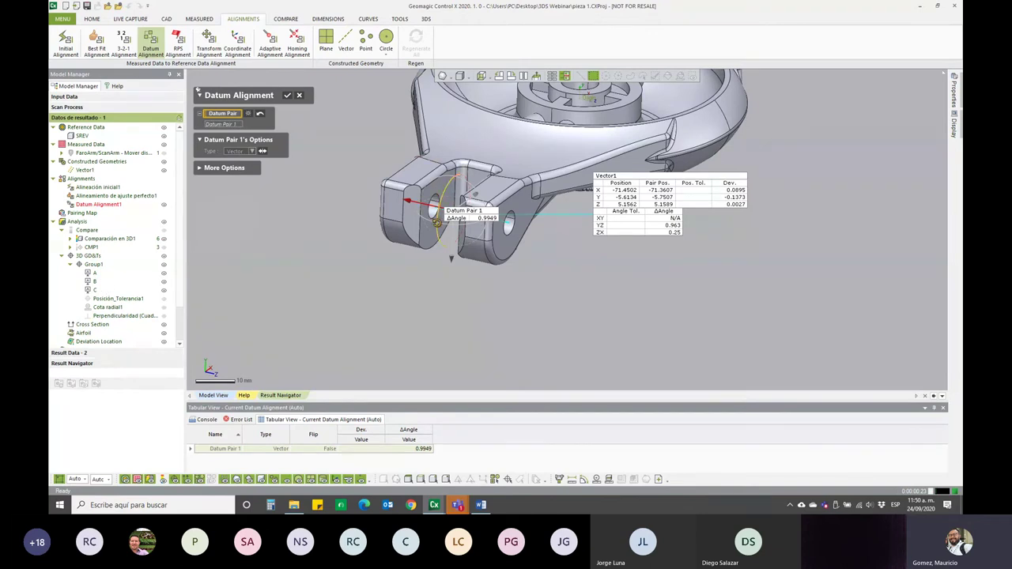
{"action": "mouse_move", "coordinate": [583, 271]}
{"action": "right_mouse_down"}
{"action": "mouse_move", "coordinate": [593, 311]}
{"action": "mouse_move", "coordinate": [589, 246]}
{"action": "right_mouse_up"}
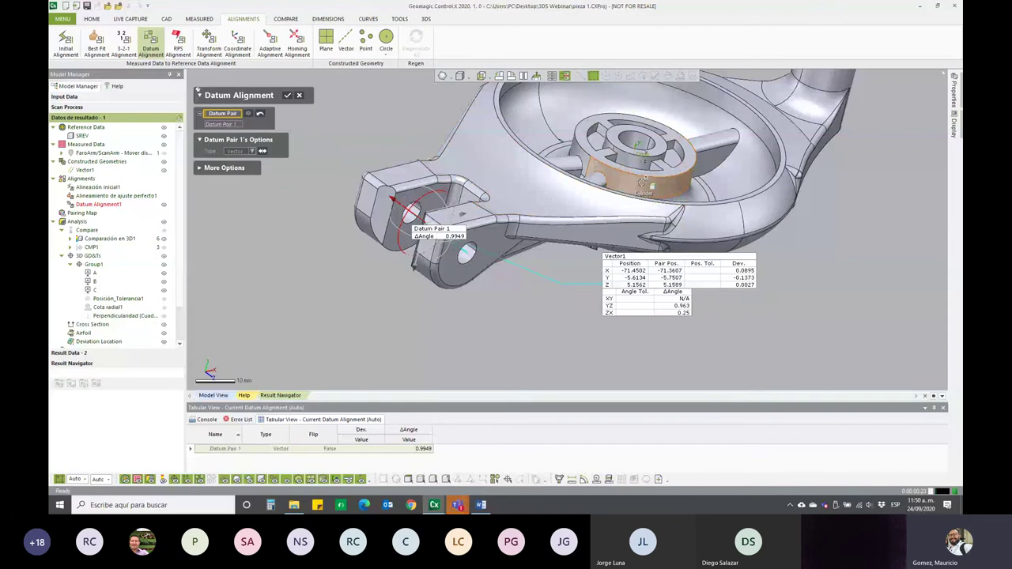
{"action": "left_click", "coordinate": [642, 184]}
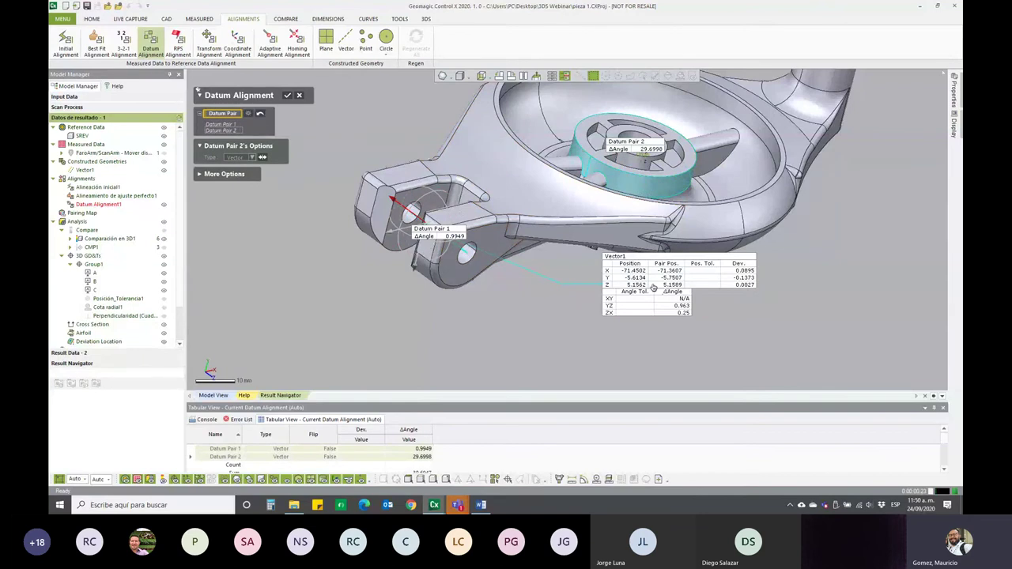
{"action": "left_click_drag", "start_coordinate": [654, 288], "coordinate": [578, 320]}
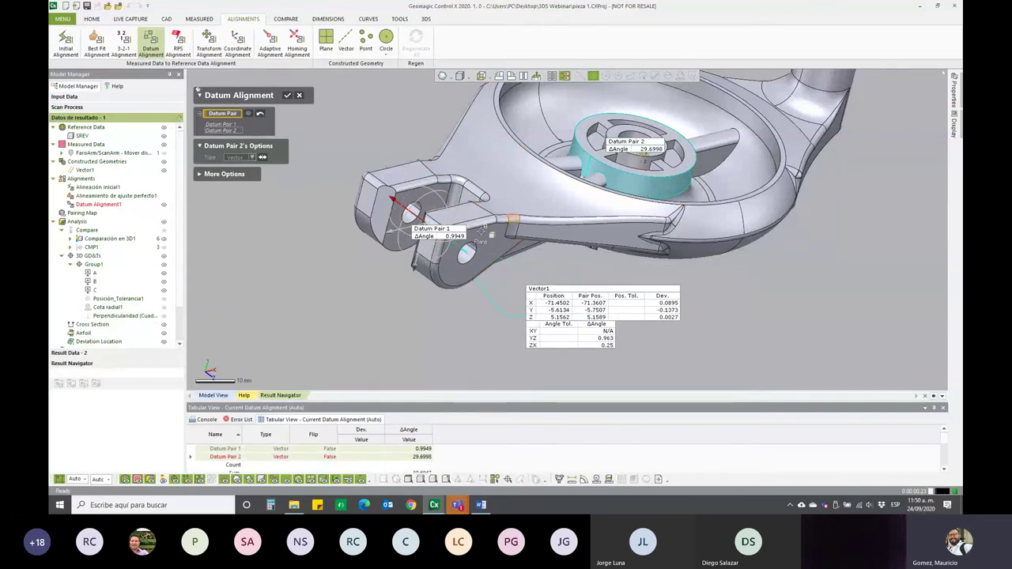
{"action": "left_click_drag", "start_coordinate": [412, 231], "coordinate": [281, 244]}
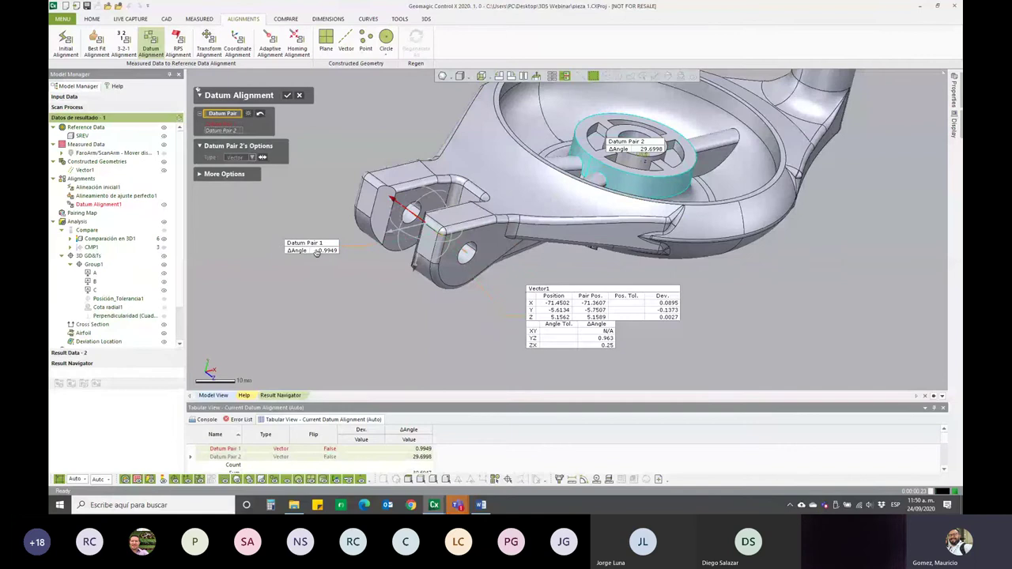
{"action": "mouse_move", "coordinate": [649, 150]}
{"action": "left_mouse_down"}
{"action": "mouse_move", "coordinate": [410, 123]}
{"action": "mouse_move", "coordinate": [417, 106]}
{"action": "left_mouse_up"}
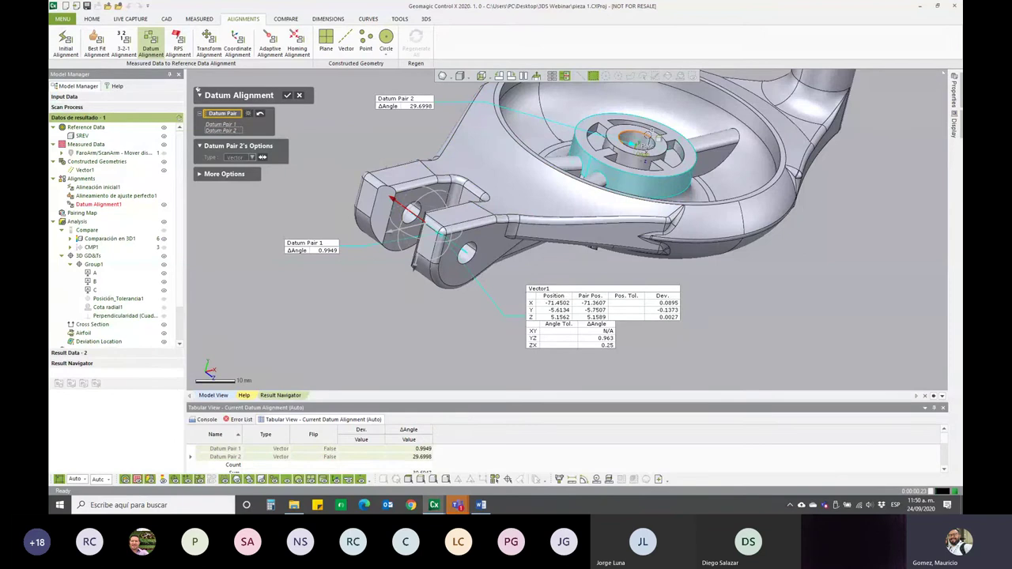
- Add a boss point as Datum Pair 3, move its label, then close the alignment unfinished
{"action": "left_click", "coordinate": [645, 136]}
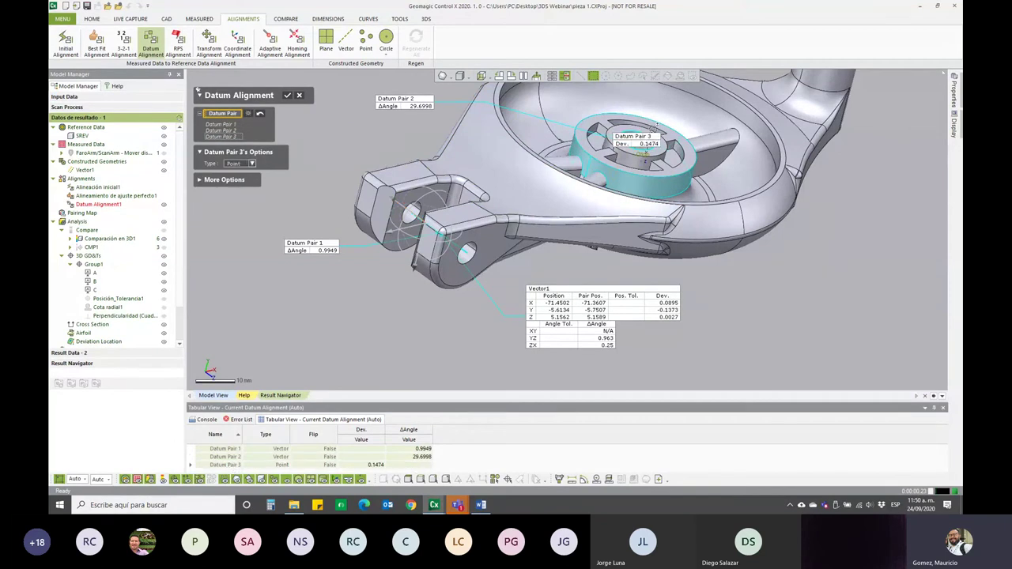
{"action": "left_click_drag", "start_coordinate": [648, 131], "coordinate": [411, 134]}
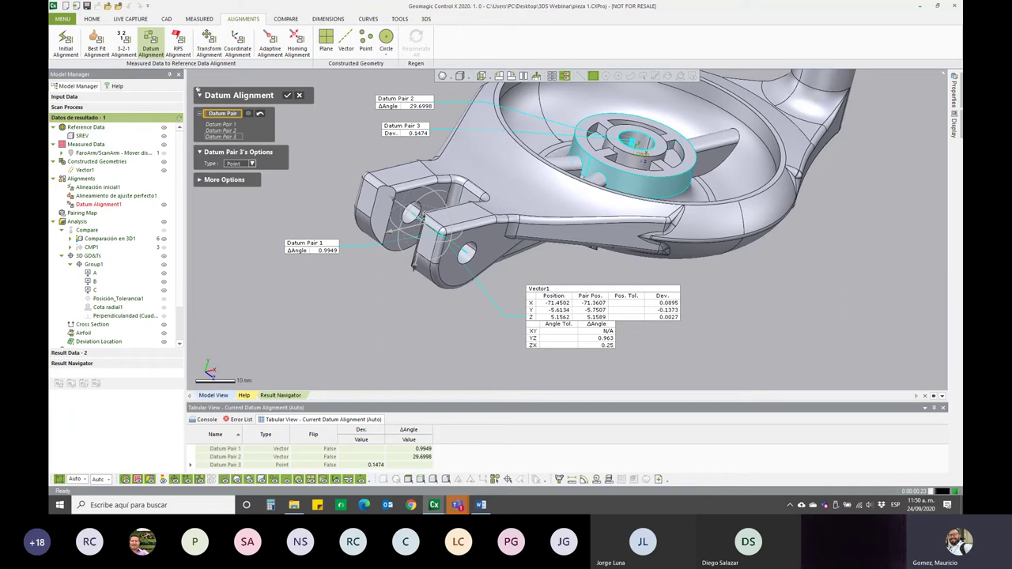
{"action": "mouse_move", "coordinate": [383, 242]}
{"action": "right_mouse_down"}
{"action": "mouse_move", "coordinate": [459, 275]}
{"action": "mouse_move", "coordinate": [507, 228]}
{"action": "mouse_move", "coordinate": [492, 285]}
{"action": "right_mouse_up"}
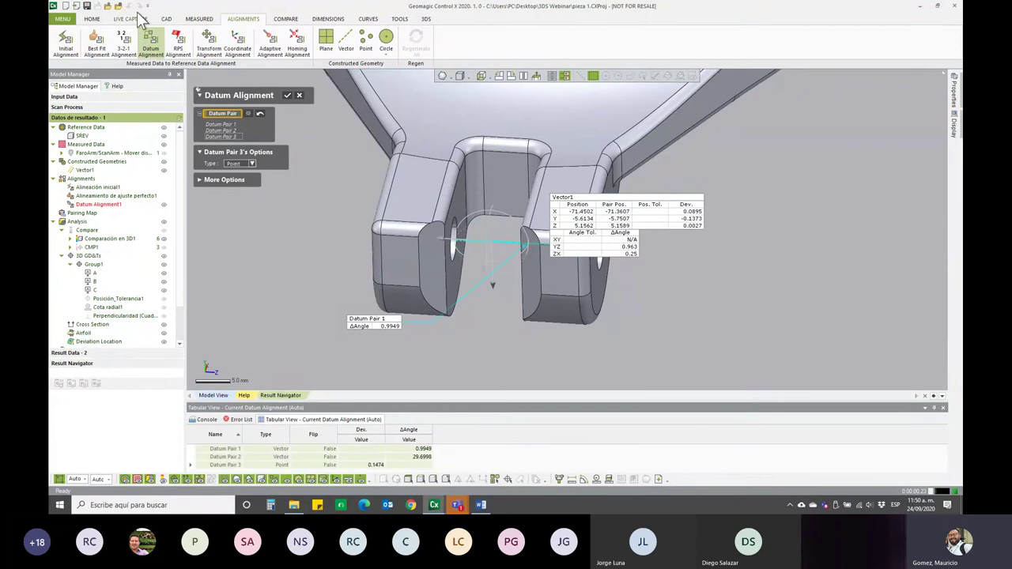
{"action": "left_click", "coordinate": [93, 19]}
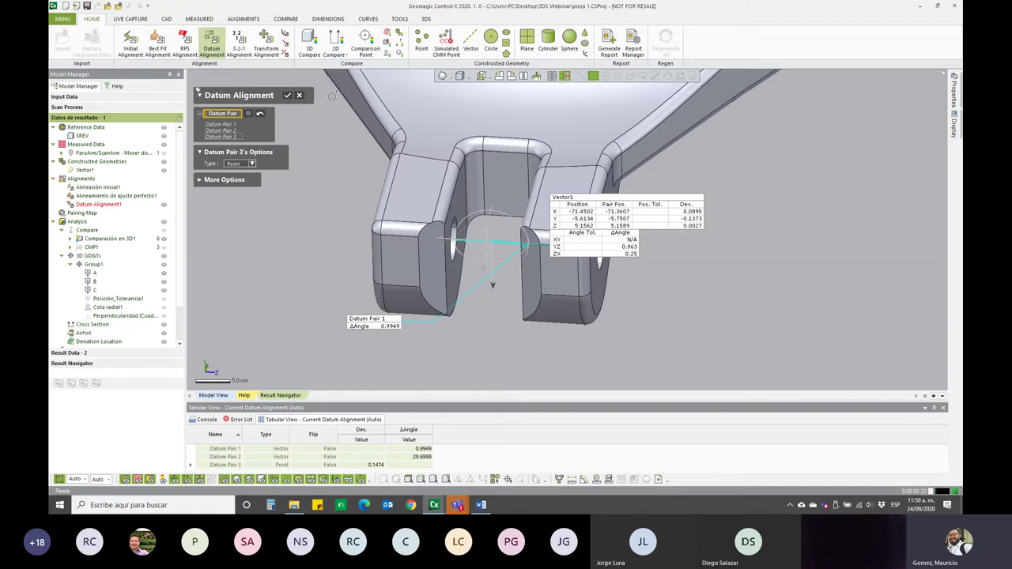
{"action": "left_click", "coordinate": [299, 96]}
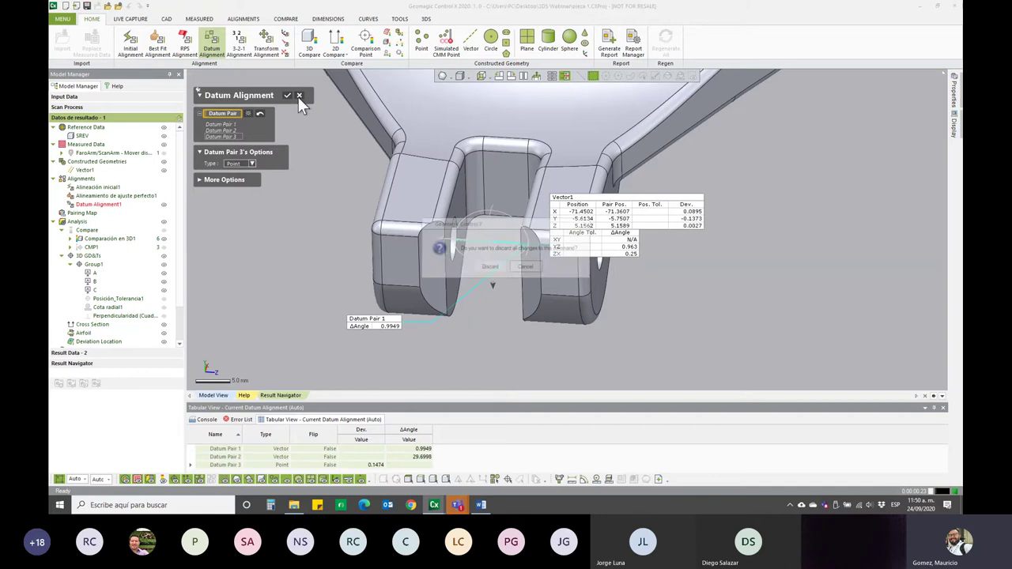
- Discard the unfinished datum alignment and open Transform Alignment on the HOME tab
{"action": "left_click", "coordinate": [493, 271]}
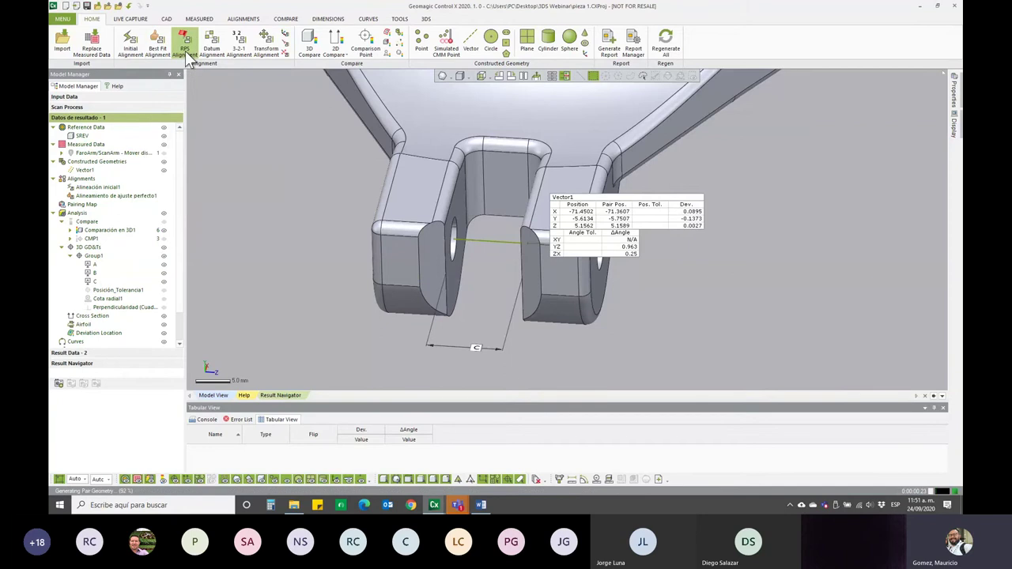
{"action": "left_click", "coordinate": [213, 57]}
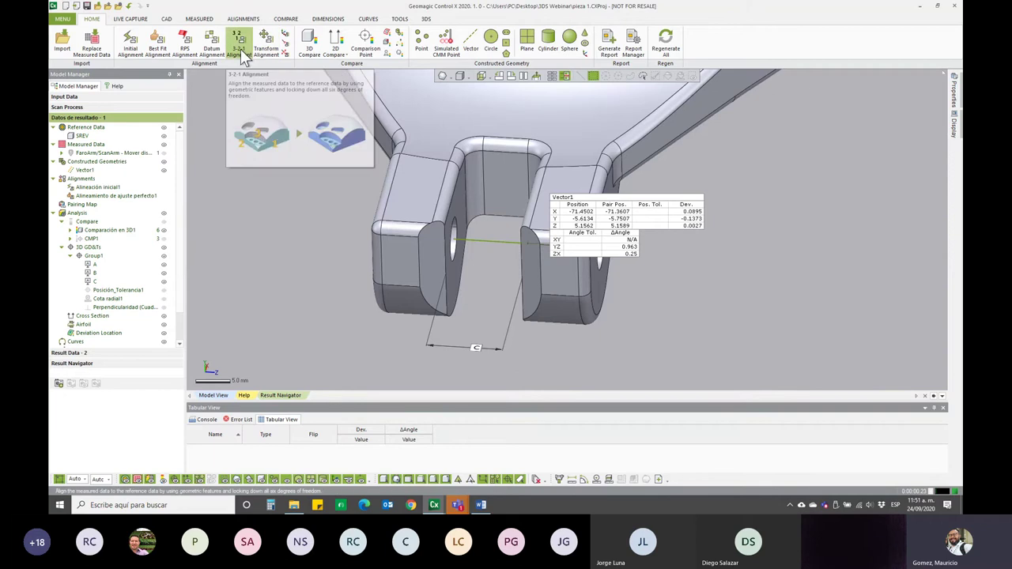
{"action": "left_click", "coordinate": [267, 43]}
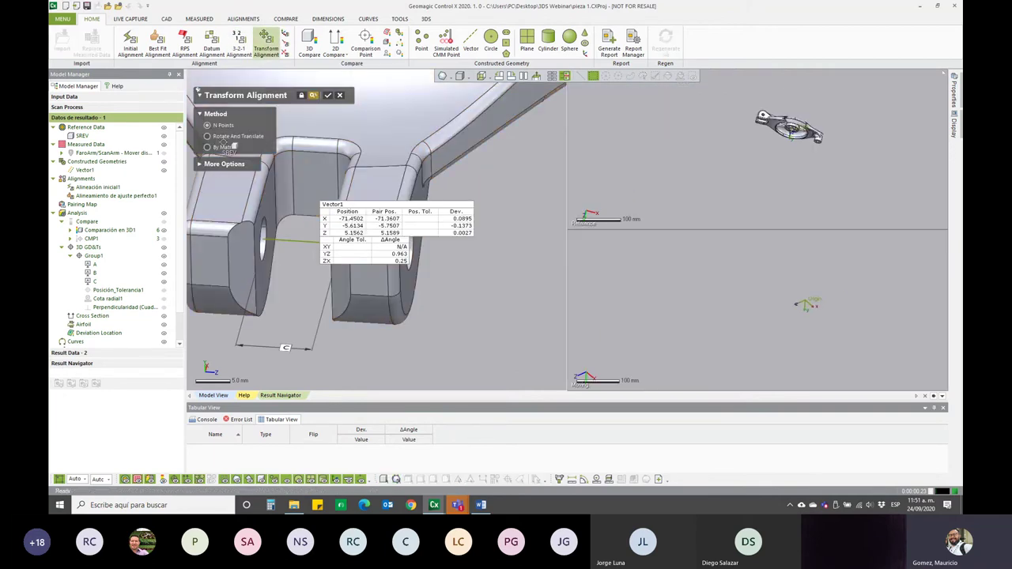
- Cancel the Transform Alignment panel without applying any alignment
{"action": "left_click", "coordinate": [339, 94]}
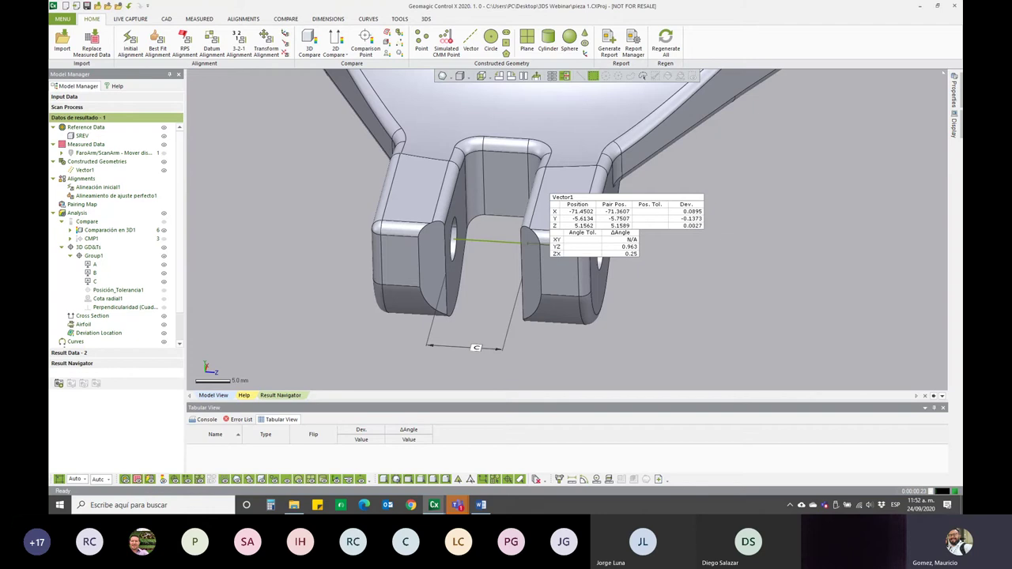
- Zoom out and orbit to show the whole bracket with its datum flags, then bring up the DIMENSIONS tools
{"action": "scroll", "coordinate": [823, 321], "scroll_direction": "down", "scroll_amount": 1}
{"action": "scroll", "coordinate": [736, 266], "scroll_direction": "down", "scroll_amount": 1}
{"action": "scroll", "coordinate": [735, 266], "scroll_direction": "down", "scroll_amount": 2}
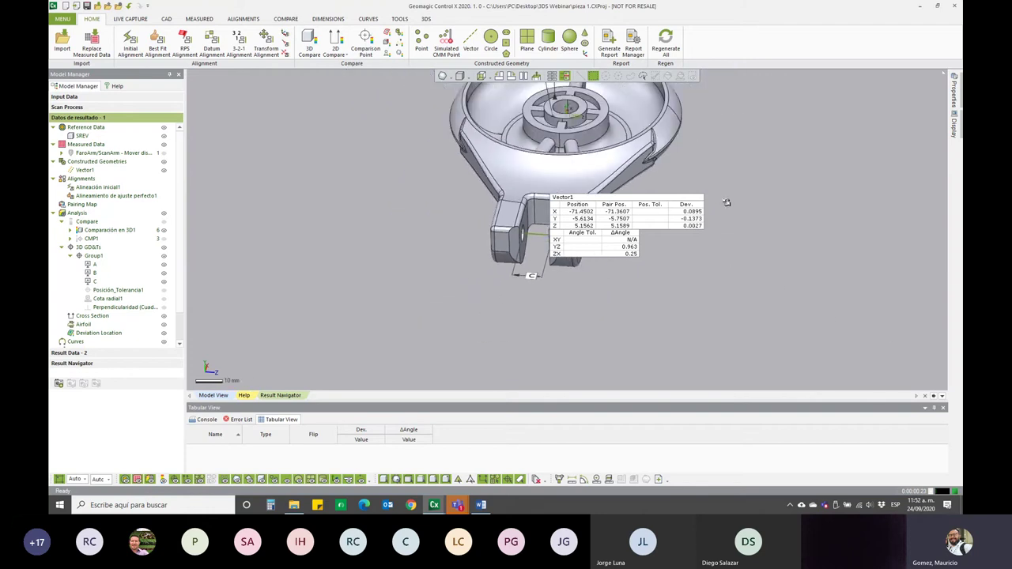
{"action": "scroll", "coordinate": [735, 266], "scroll_direction": "down", "scroll_amount": 1}
{"action": "right_click_drag", "start_coordinate": [736, 266], "coordinate": [736, 301]}
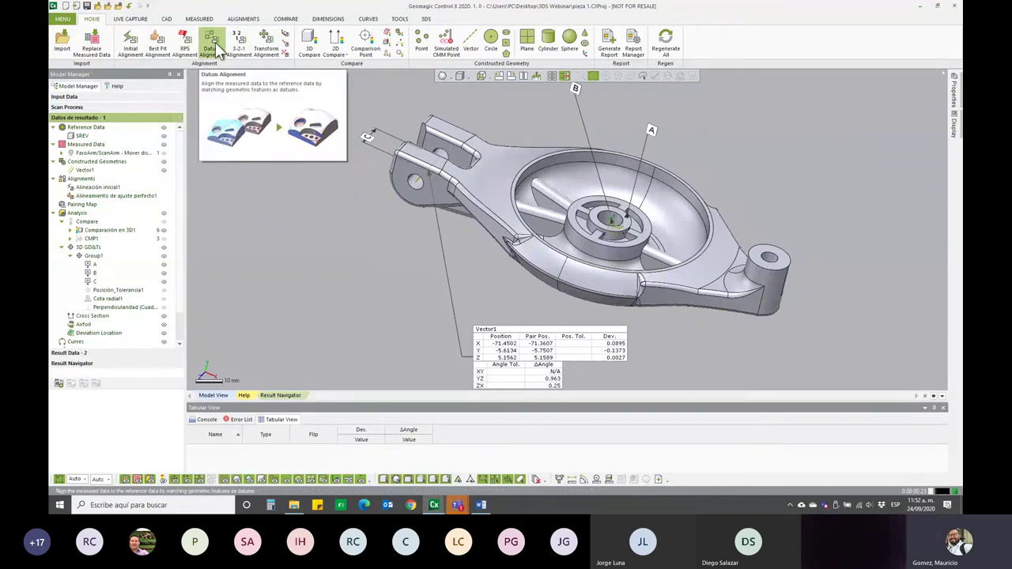
{"action": "right_click_drag", "start_coordinate": [269, 190], "coordinate": [255, 218]}
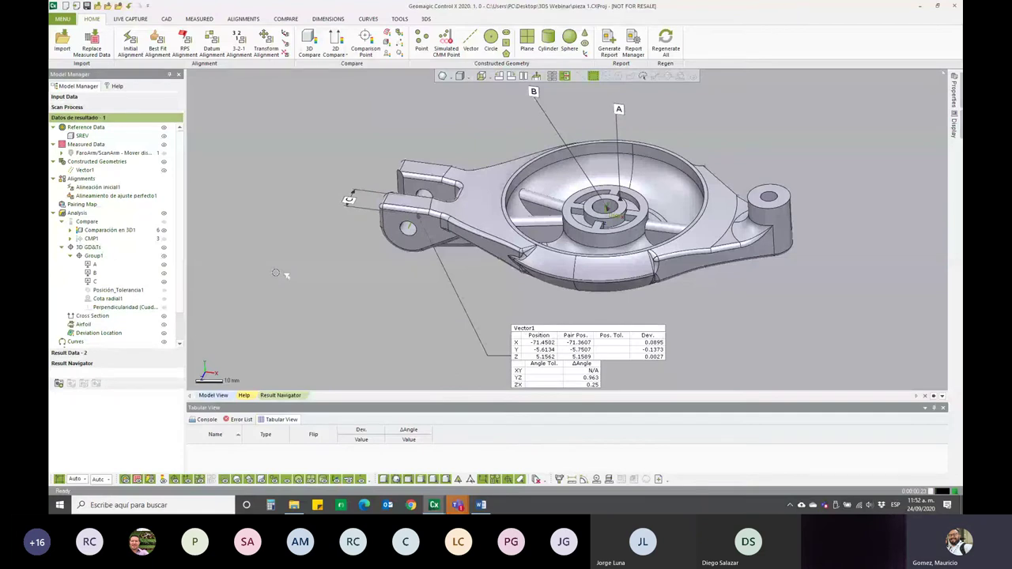
{"action": "left_click", "coordinate": [327, 18]}
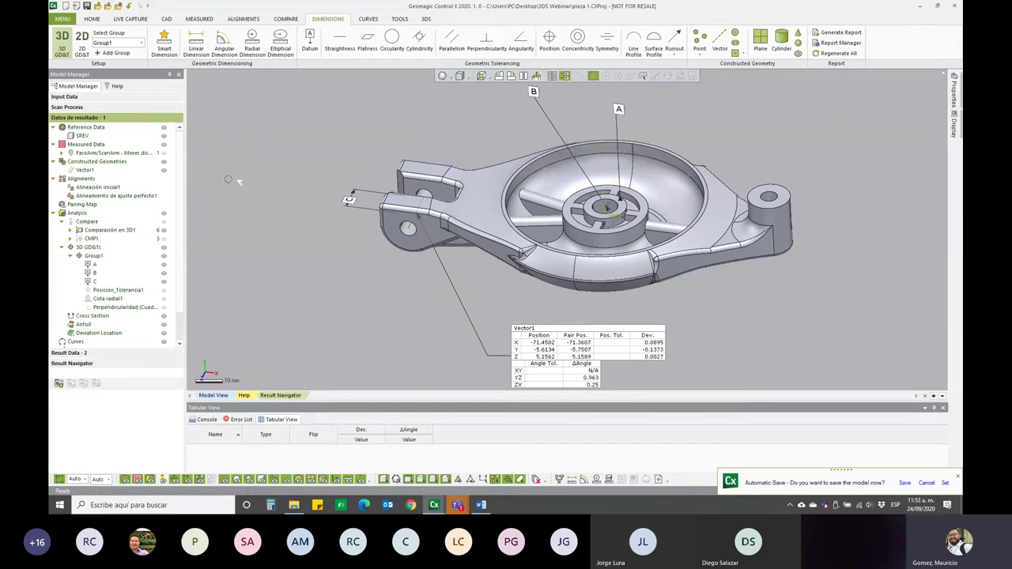
- Select the Alineamiento de ajuste perfecto1 alignment and start a Datum Alignment proposing three datum pairs
{"action": "left_click", "coordinate": [111, 196]}
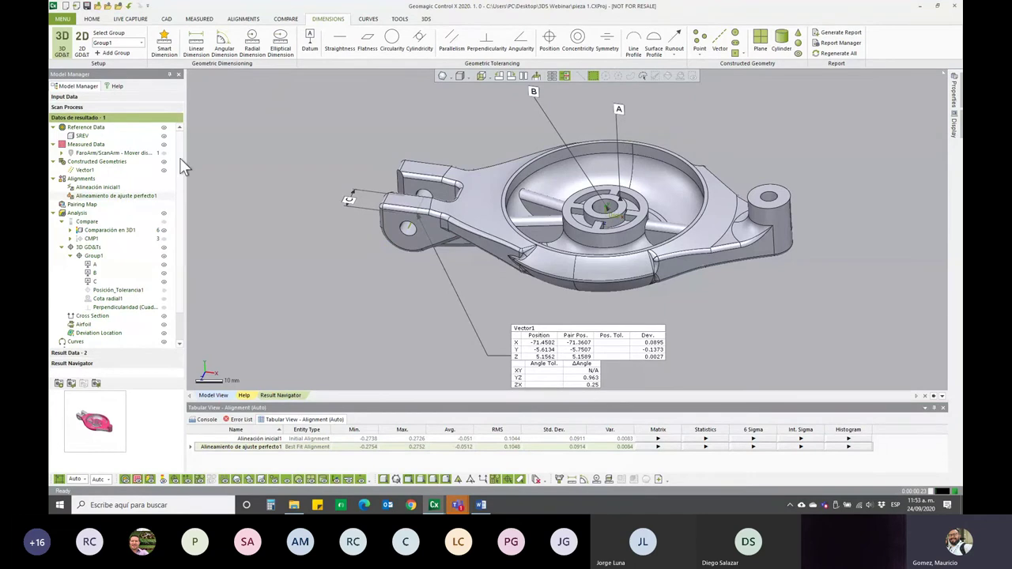
{"action": "right_click_drag", "start_coordinate": [249, 250], "coordinate": [273, 252]}
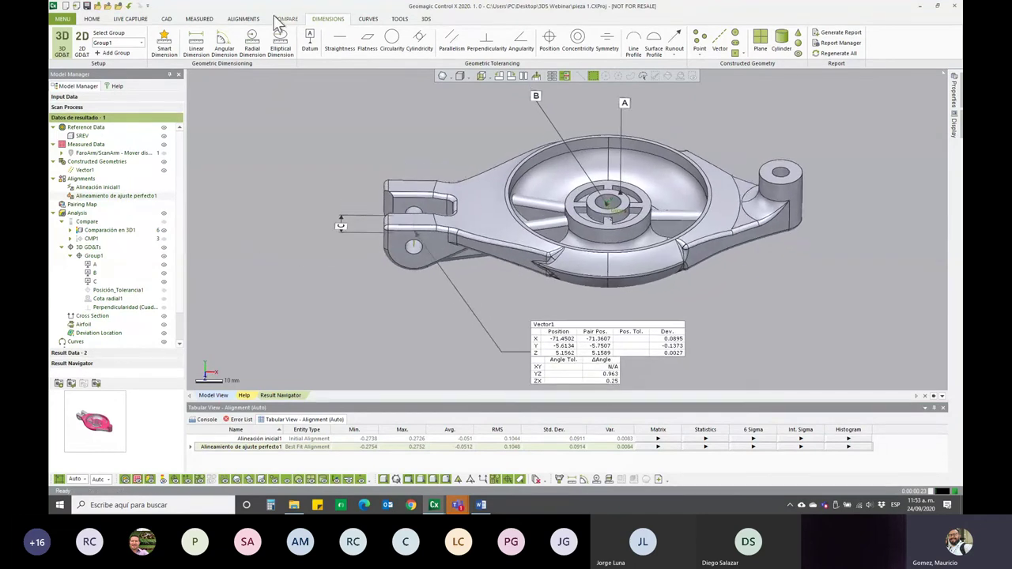
{"action": "left_click", "coordinate": [243, 18]}
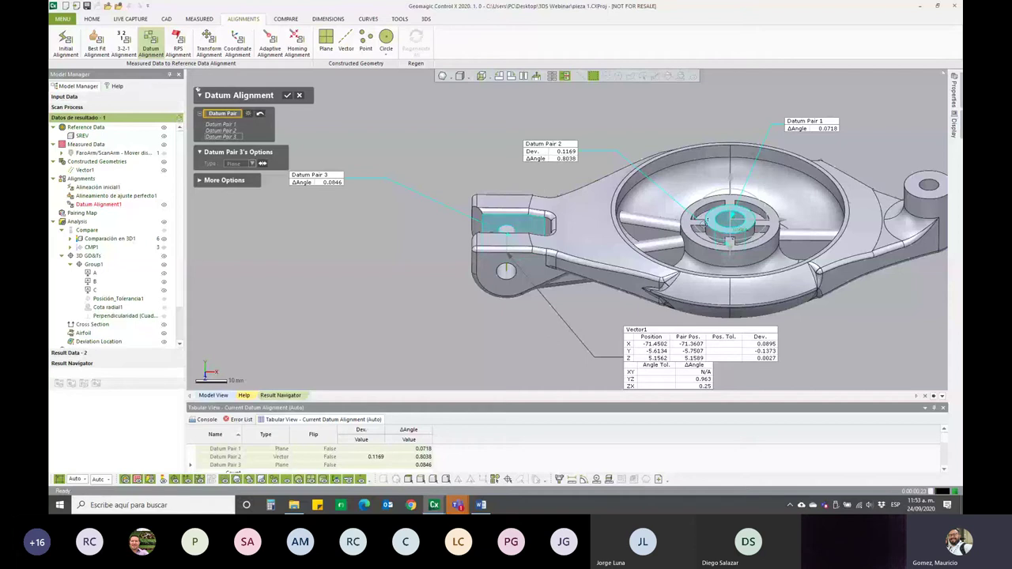
- Clear the proposed pairs, add Datum Pairs 5, 7 and 8 from datums A, B and C, and move their labels off the part
{"action": "mouse_move", "coordinate": [496, 223]}
{"action": "right_mouse_down"}
{"action": "mouse_move", "coordinate": [580, 276]}
{"action": "mouse_move", "coordinate": [630, 165]}
{"action": "right_mouse_up"}
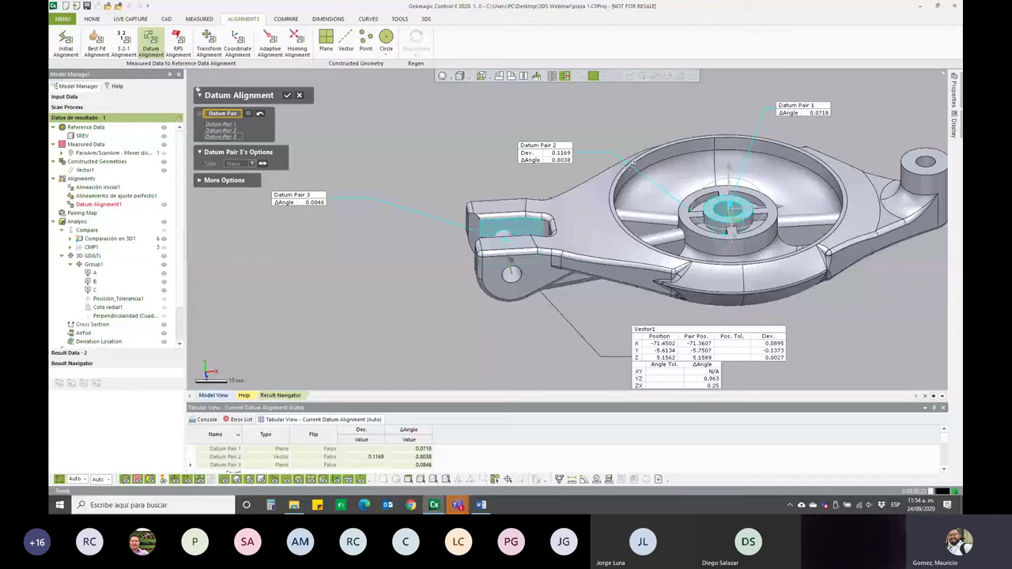
{"action": "left_click", "coordinate": [249, 115]}
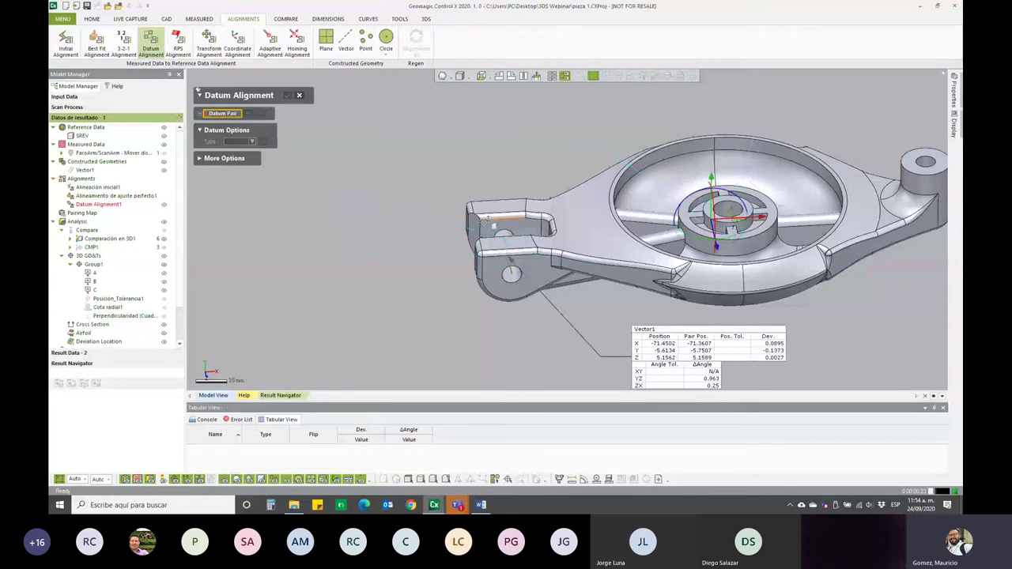
{"action": "left_click", "coordinate": [95, 282]}
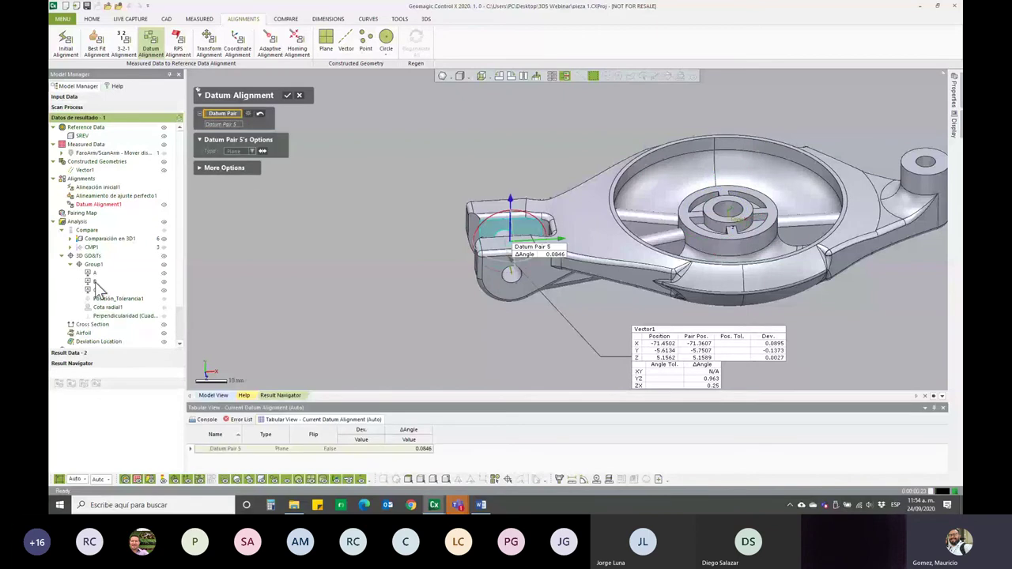
{"action": "left_click", "coordinate": [95, 281]}
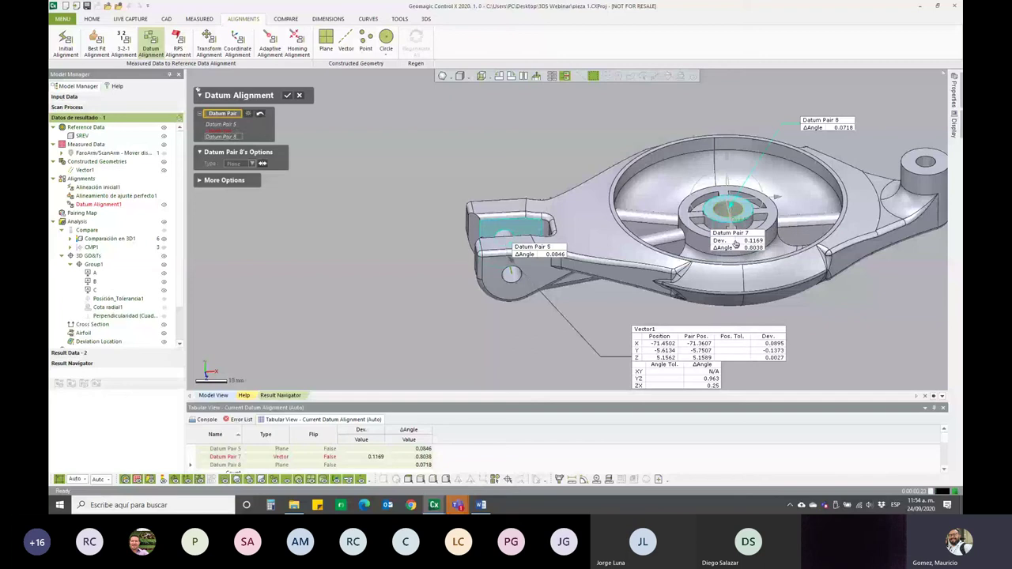
{"action": "left_click_drag", "start_coordinate": [735, 245], "coordinate": [639, 130]}
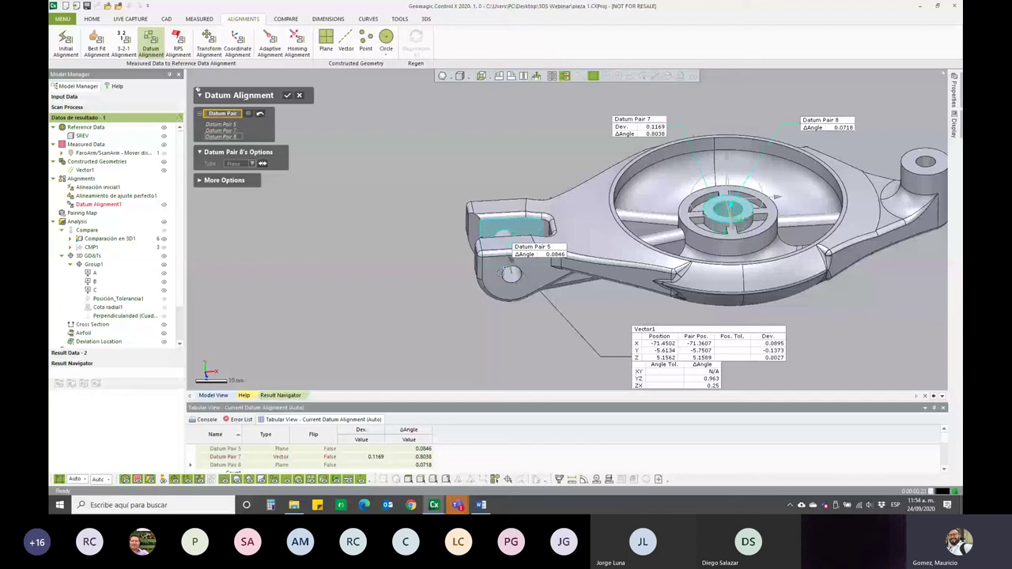
{"action": "left_click_drag", "start_coordinate": [531, 248], "coordinate": [414, 179]}
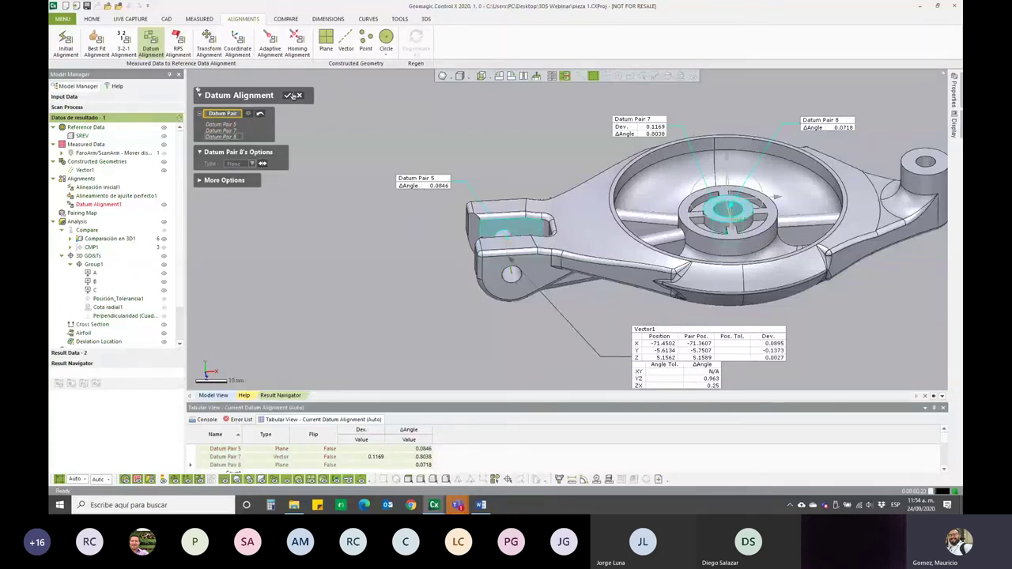
- Apply Datum Alignment1 and drag the Datum ALN 1–3 labels (ΔAngle 0.0008, 0.4337, 0.664) clear of the bracket
{"action": "left_click", "coordinate": [290, 95]}
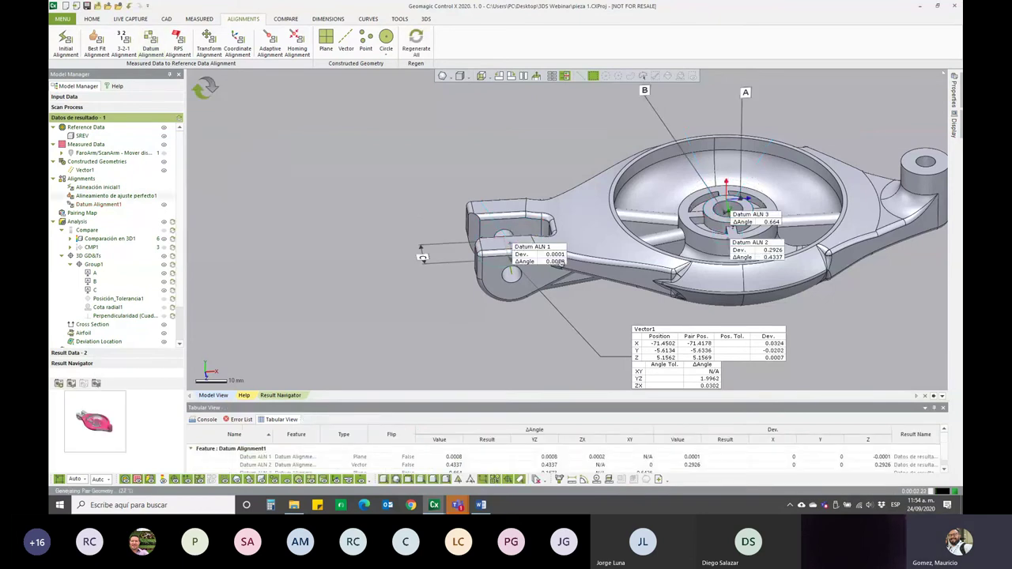
{"action": "mouse_move", "coordinate": [559, 262]}
{"action": "left_mouse_down"}
{"action": "mouse_move", "coordinate": [467, 164]}
{"action": "mouse_move", "coordinate": [440, 183]}
{"action": "left_mouse_up"}
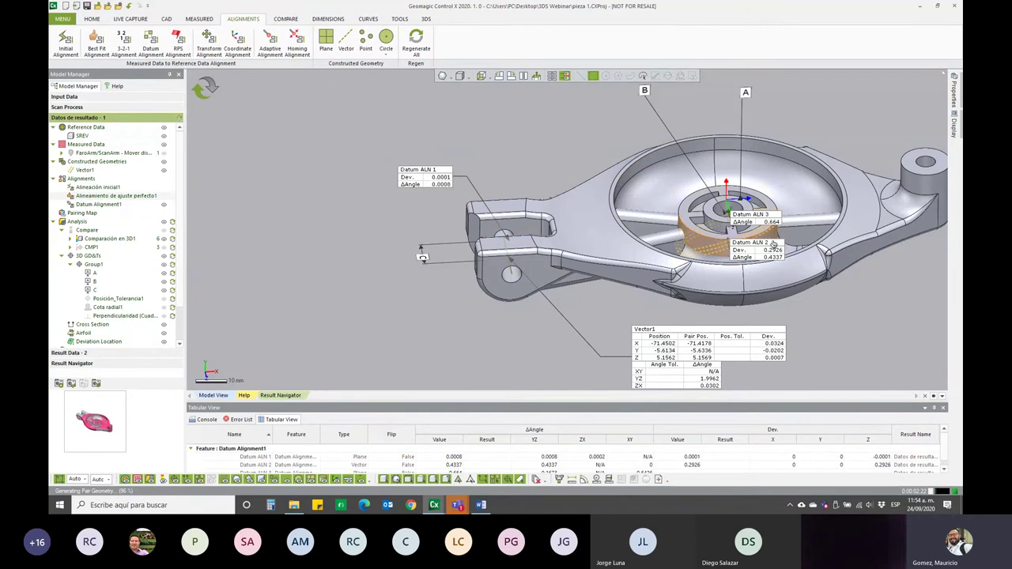
{"action": "left_click_drag", "start_coordinate": [762, 248], "coordinate": [579, 134]}
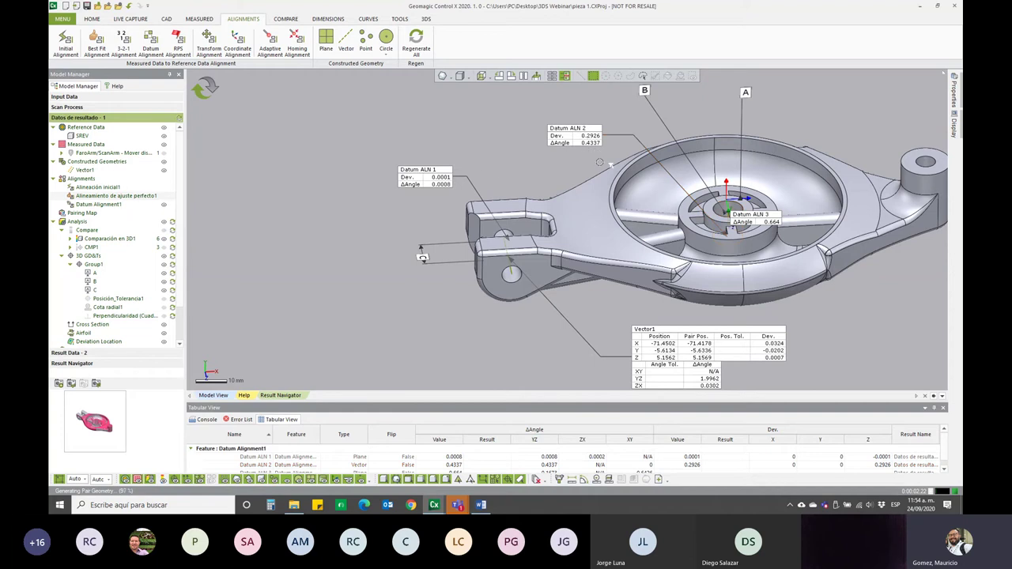
{"action": "left_click_drag", "start_coordinate": [750, 221], "coordinate": [805, 120]}
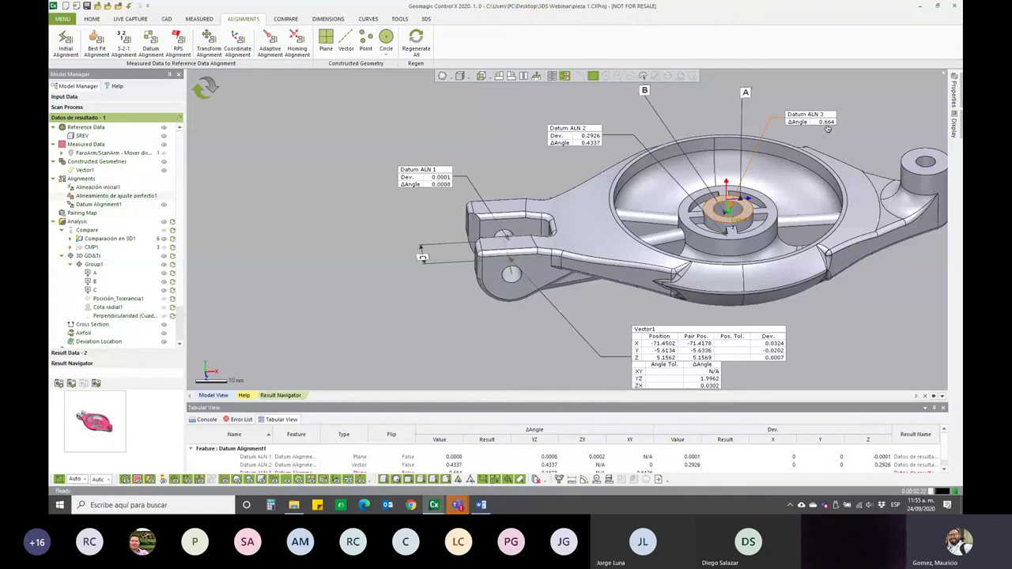
{"action": "middle_click_drag", "start_coordinate": [827, 127], "coordinate": [235, 162]}
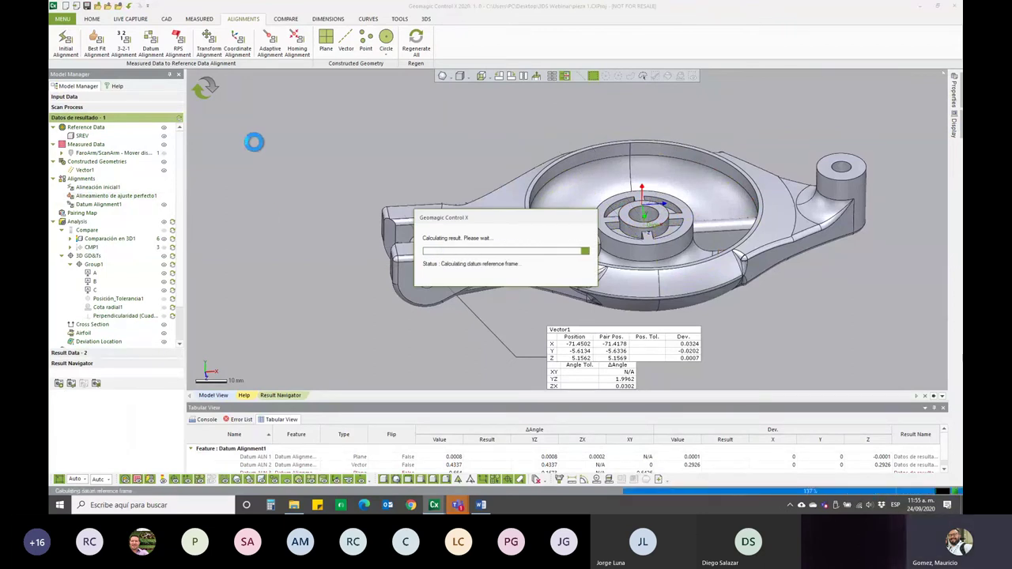
- In the Result Navigator, show Comparación en 3D1 on the left model with its comparison labels hidden
{"action": "left_click", "coordinate": [400, 19]}
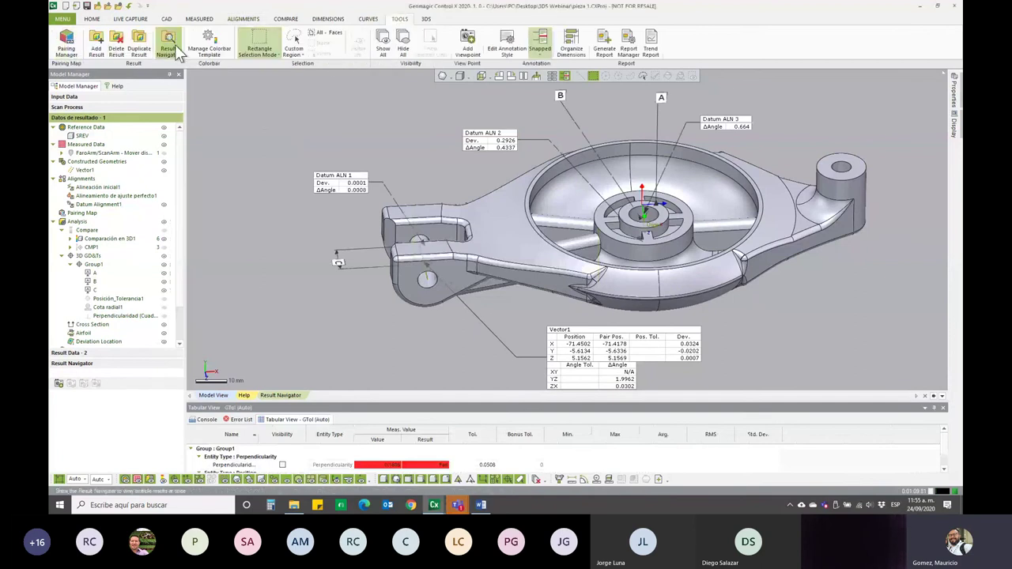
{"action": "left_click", "coordinate": [167, 47]}
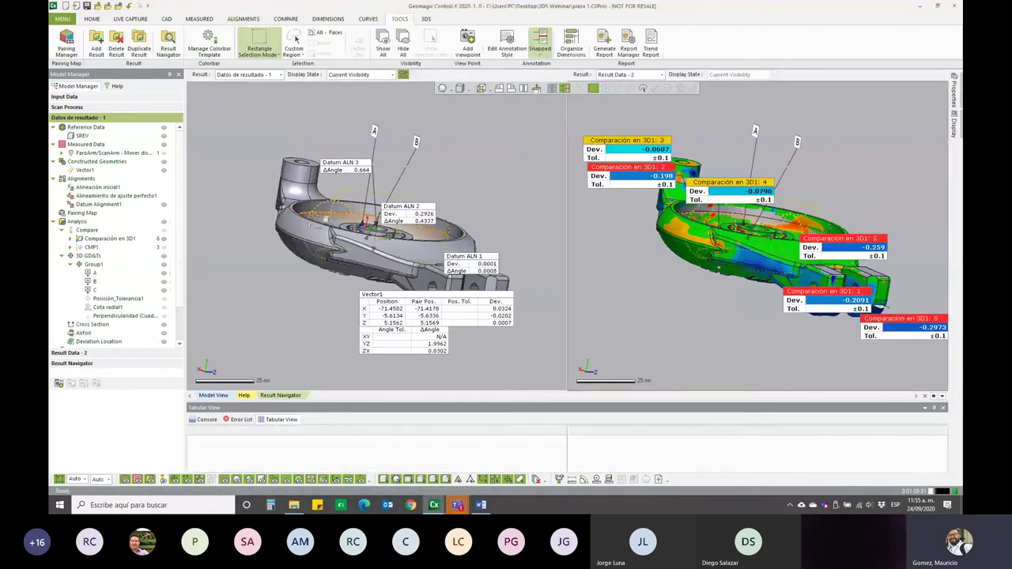
{"action": "left_click", "coordinate": [164, 238]}
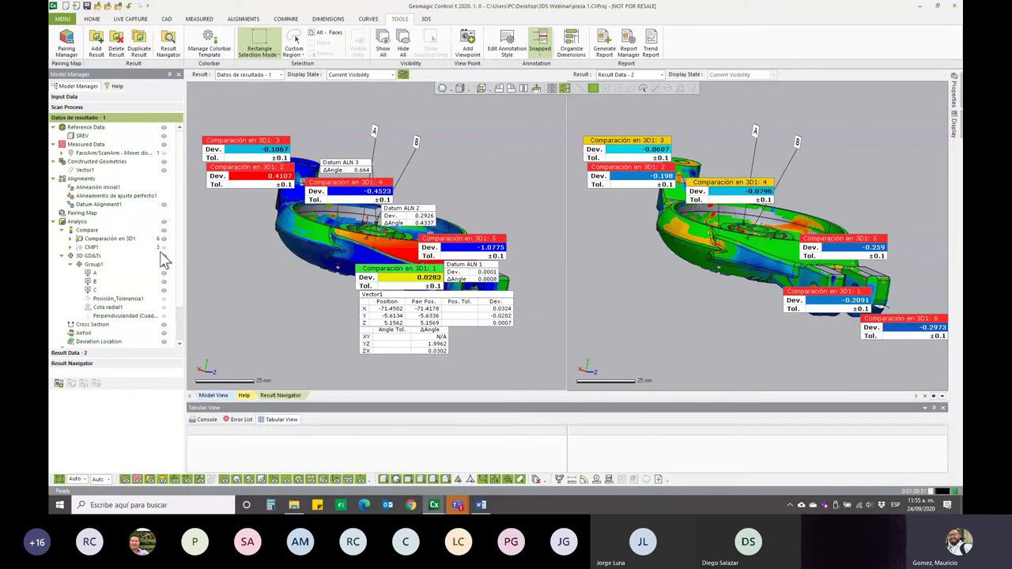
{"action": "double_click", "coordinate": [115, 239]}
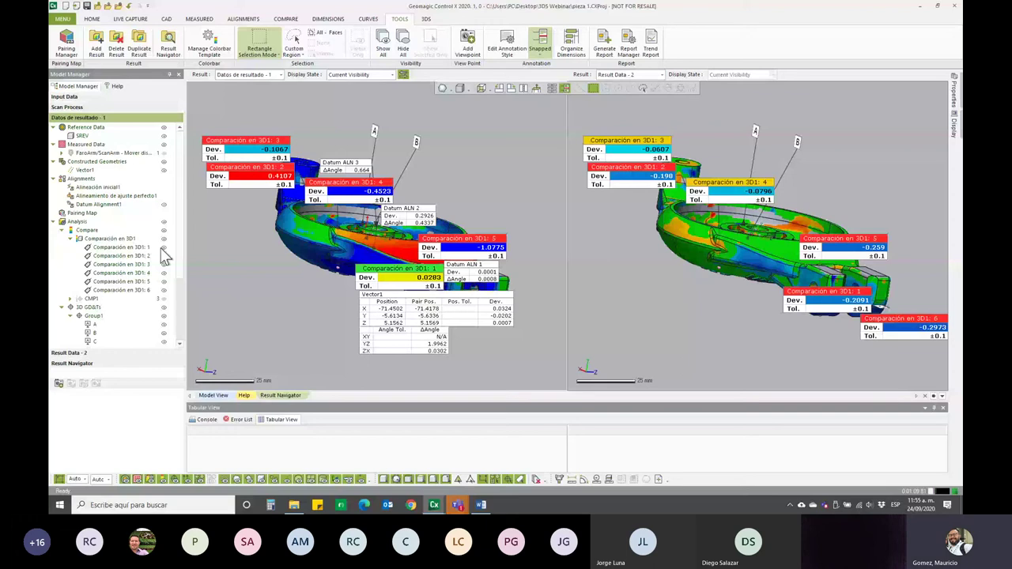
{"action": "left_click", "coordinate": [163, 251]}
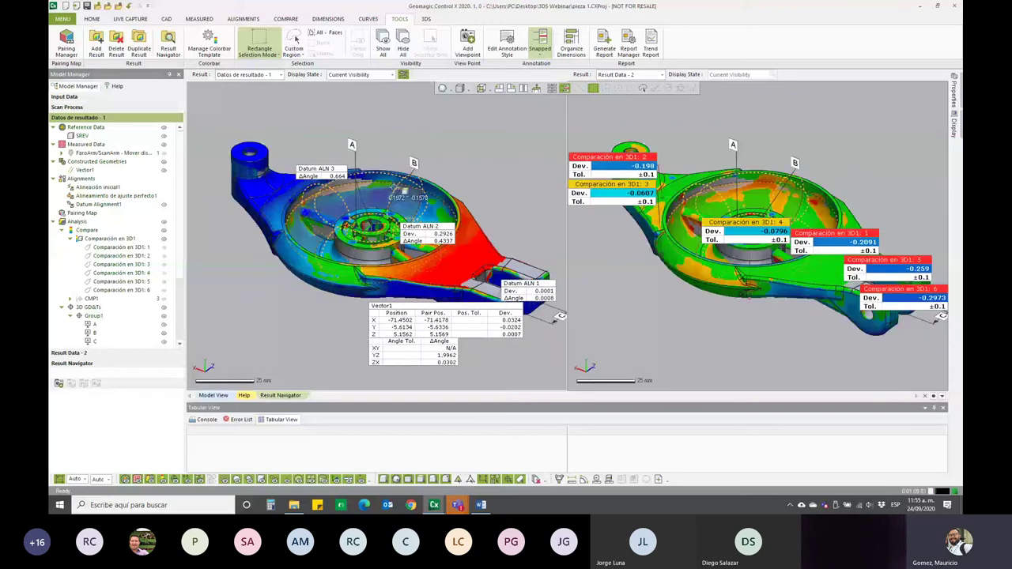
- Rotate both synced models toward a top view of the bracket
{"action": "right_click_drag", "start_coordinate": [605, 265], "coordinate": [614, 272]}
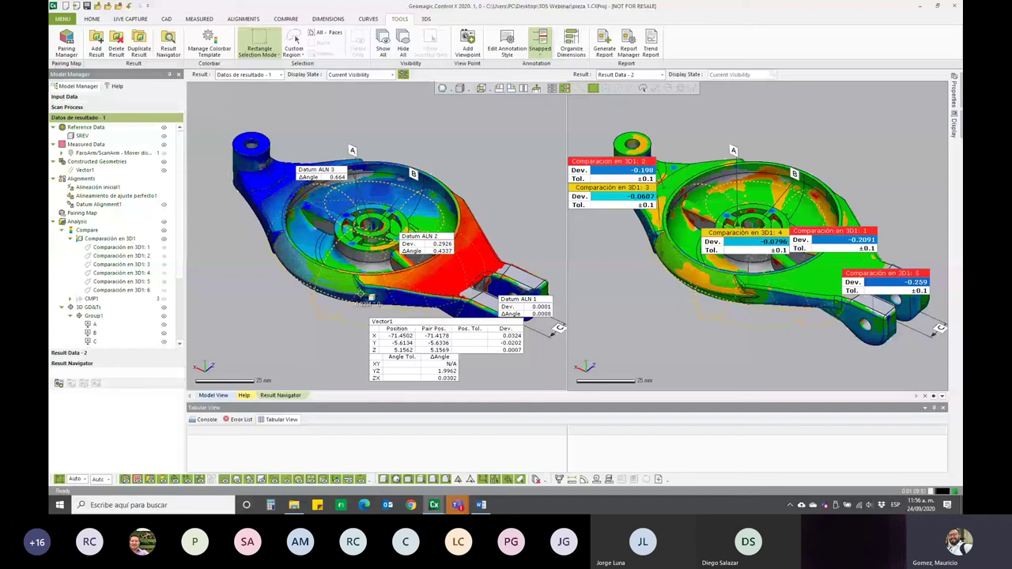
{"action": "right_click_drag", "start_coordinate": [360, 294], "coordinate": [482, 189]}
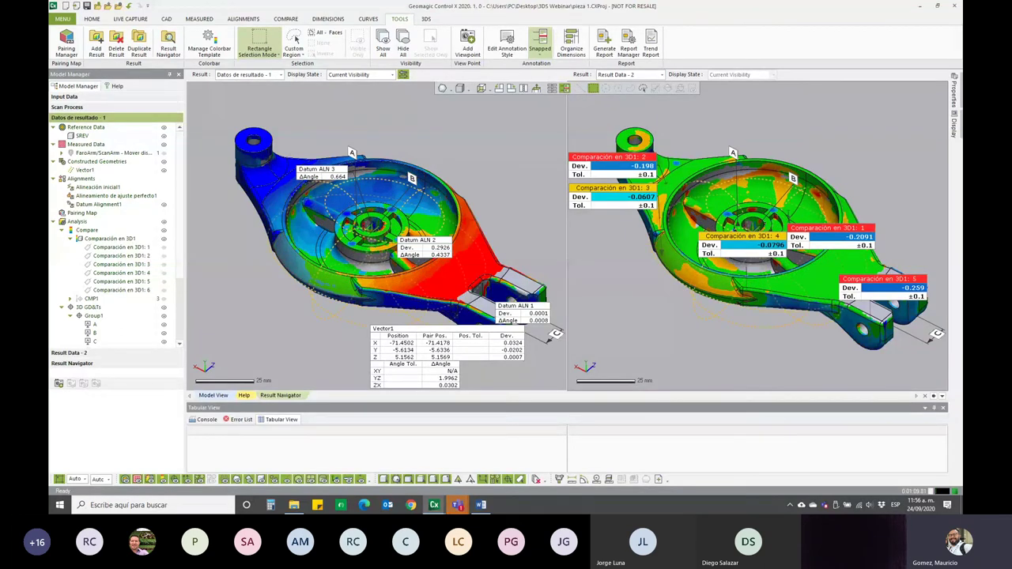
{"action": "left_click", "coordinate": [243, 18]}
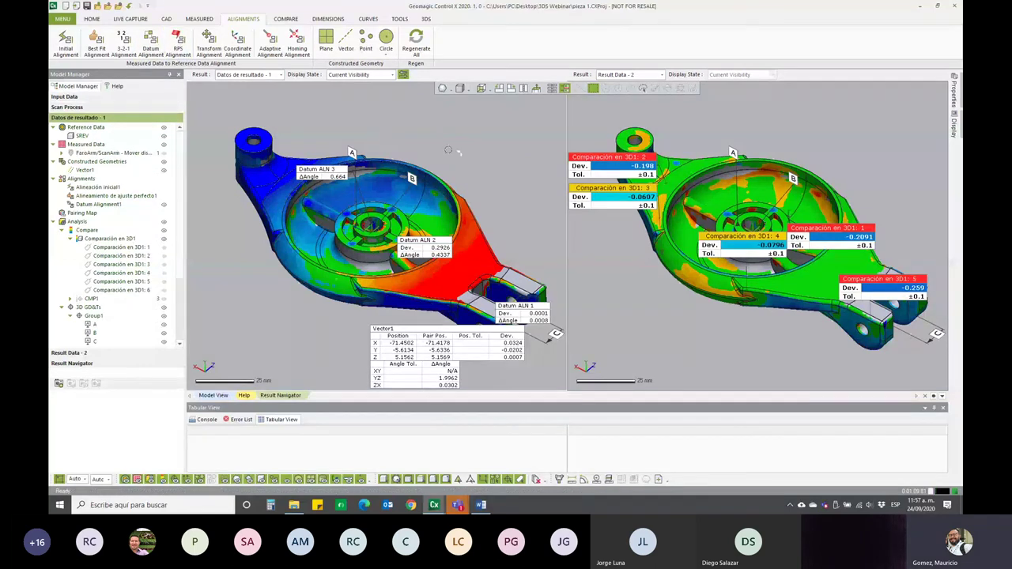
{"action": "mouse_move", "coordinate": [514, 218]}
{"action": "right_mouse_down"}
{"action": "mouse_move", "coordinate": [520, 203]}
{"action": "mouse_move", "coordinate": [234, 71]}
{"action": "right_mouse_up"}
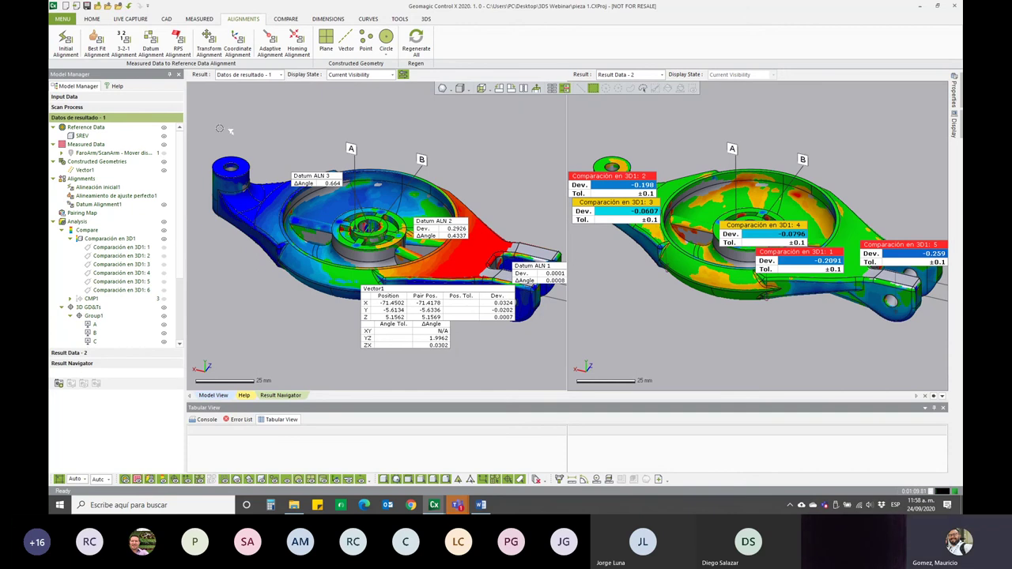
{"action": "right_click_drag", "start_coordinate": [230, 131], "coordinate": [237, 206]}
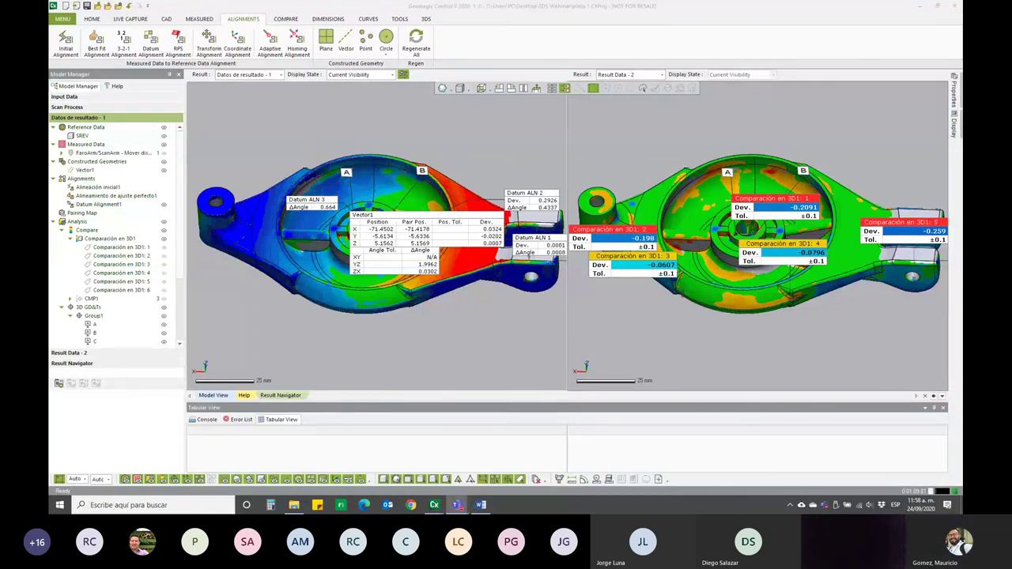
- Close the split view, leaving only the Datos de resultado - 1 deviation map, and shift it left
{"action": "left_click", "coordinate": [375, 348]}
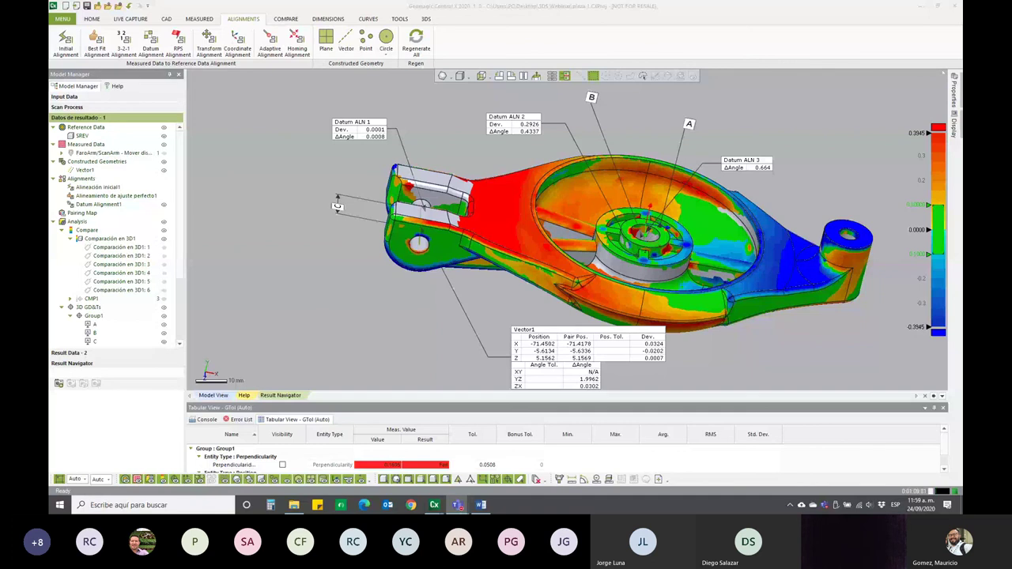
{"action": "middle_click_drag", "start_coordinate": [636, 216], "coordinate": [552, 217]}
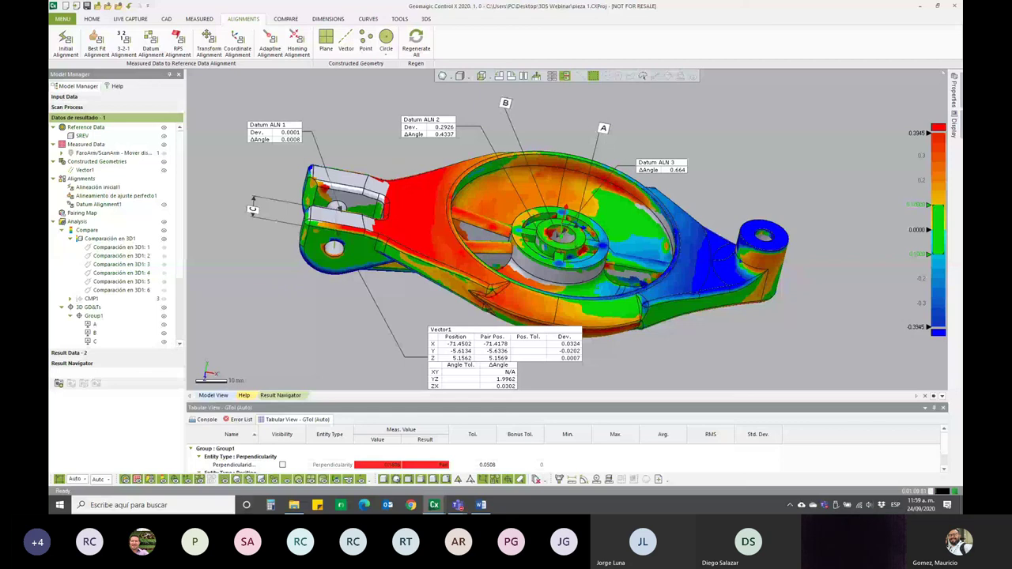